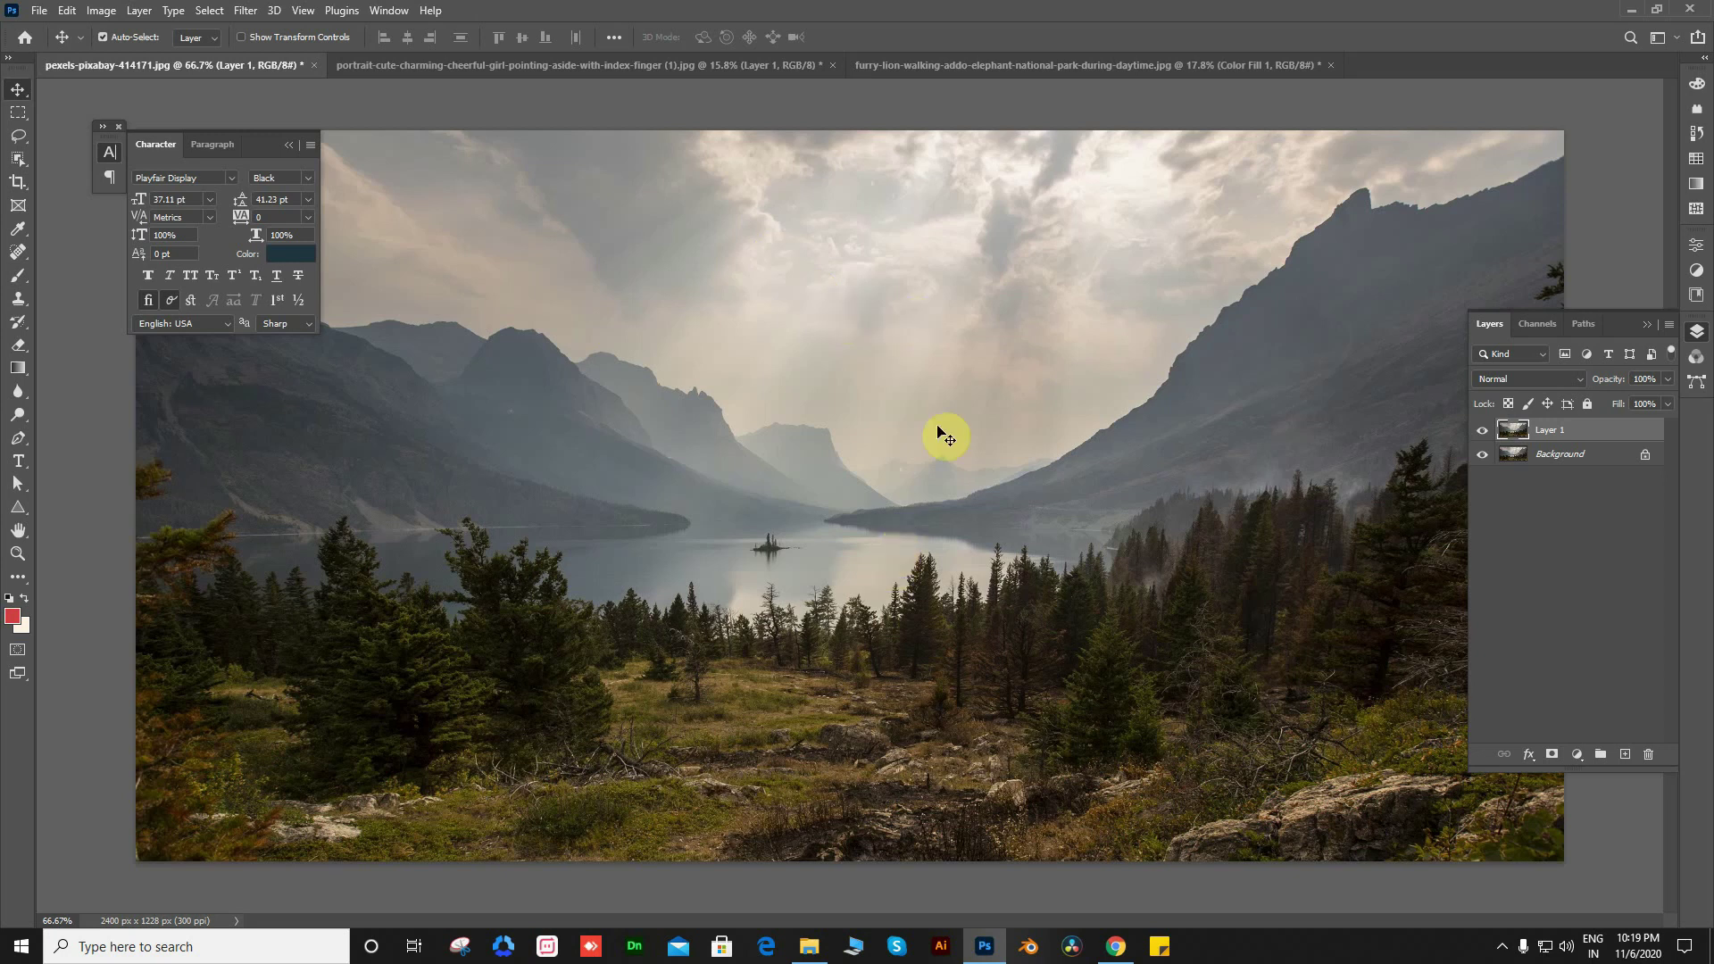
Start Edit > Sky Replacement and try a fluffy cloud sky preset on the landscape
click(66, 11)
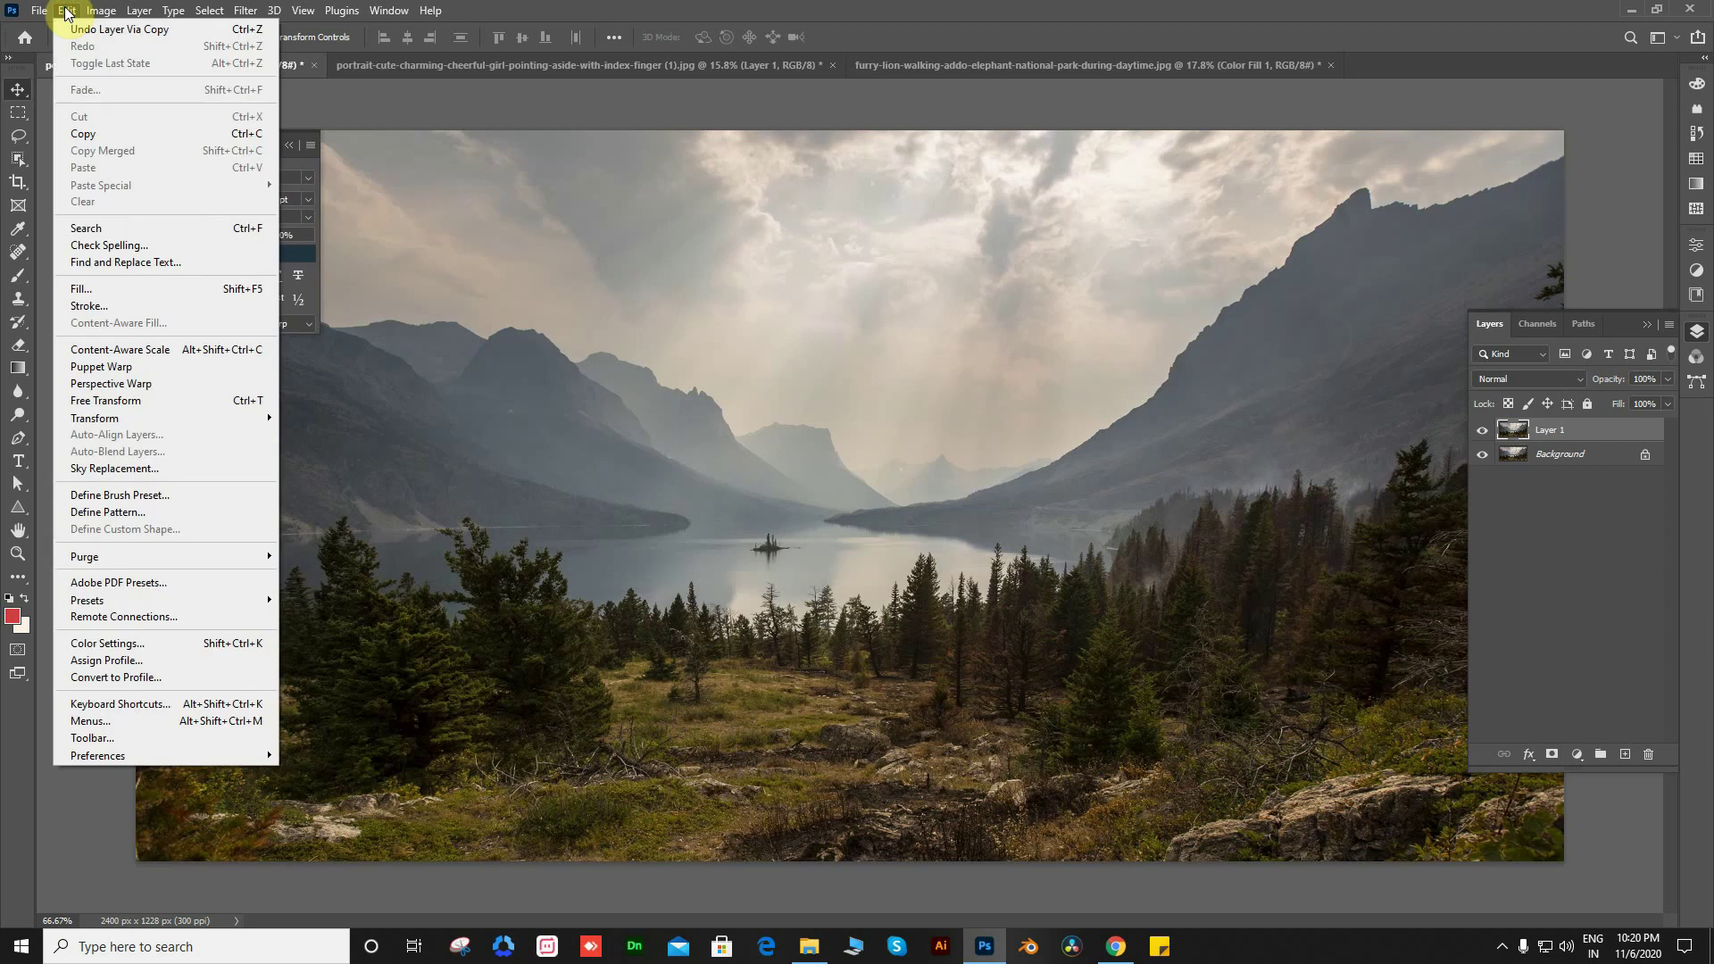
click(131, 470)
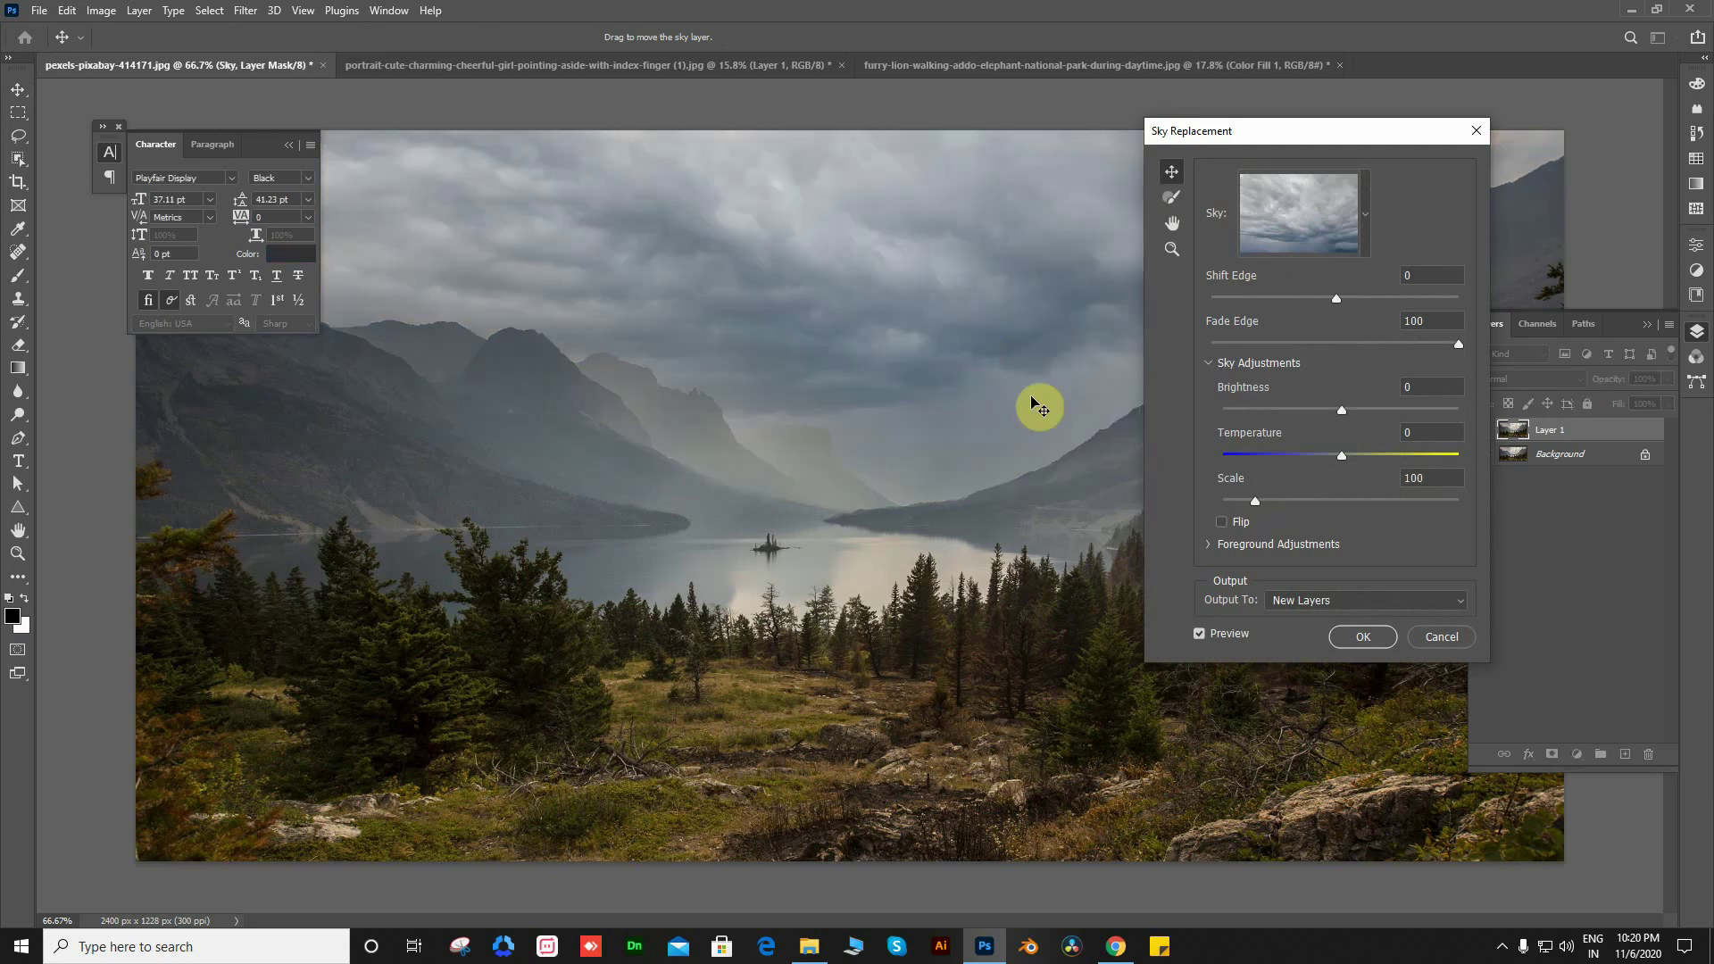
click(1366, 211)
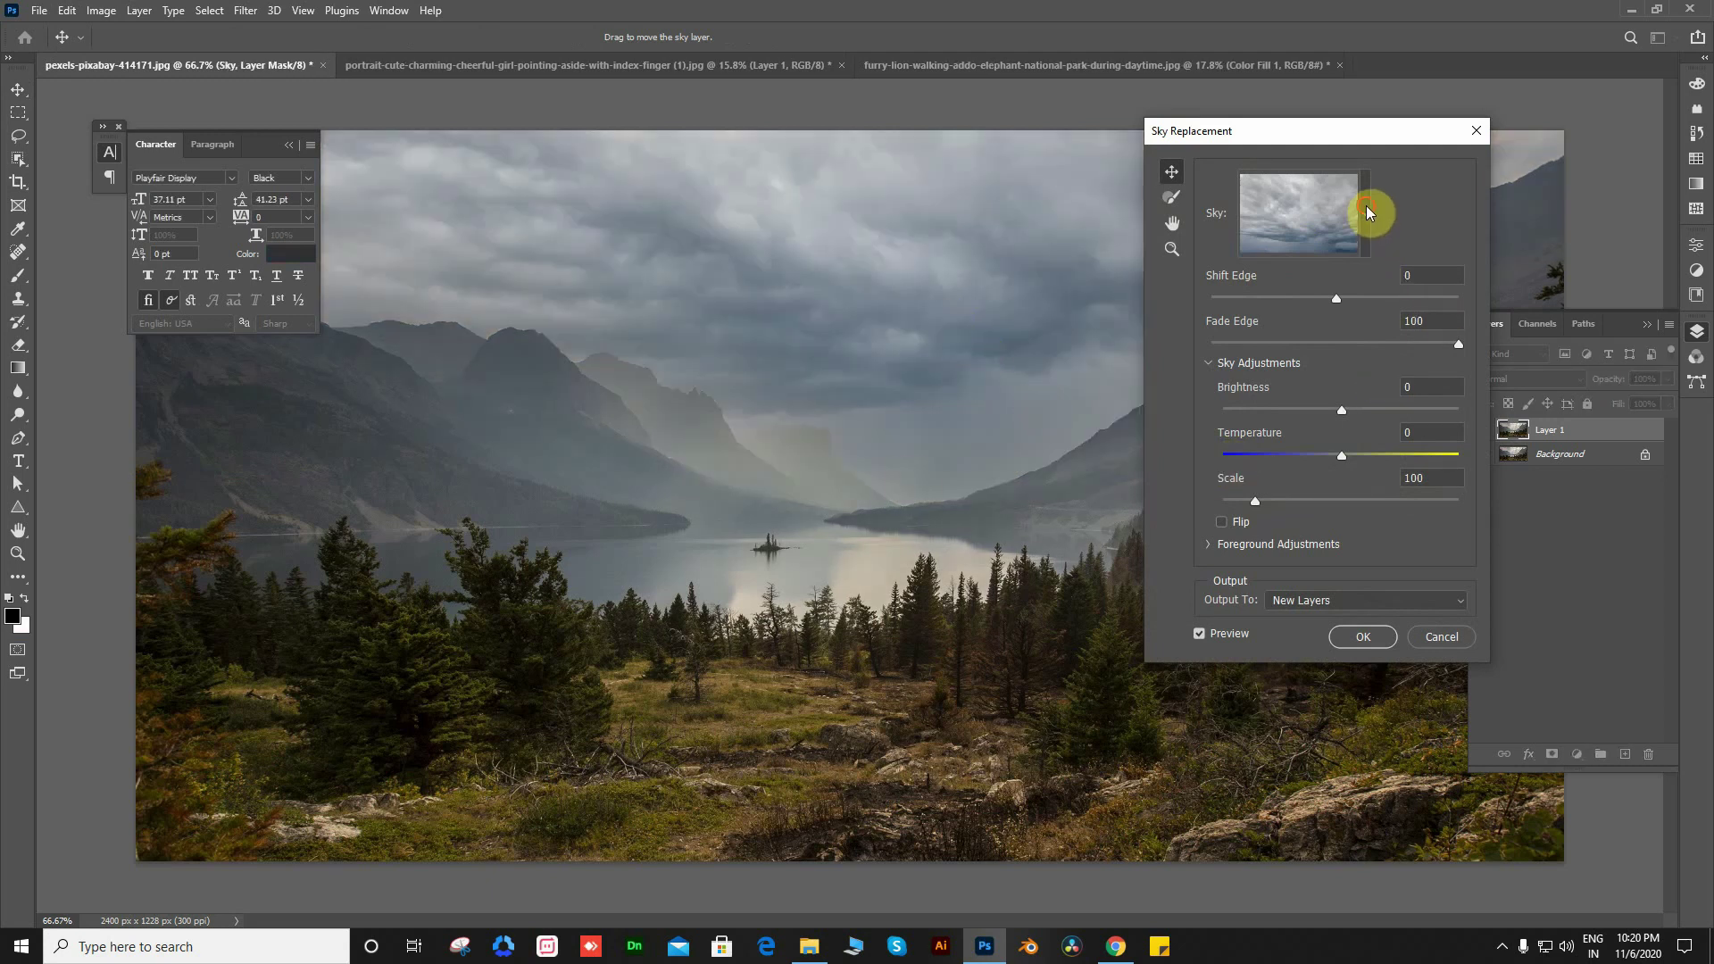
scroll(1272, 498, down, 1)
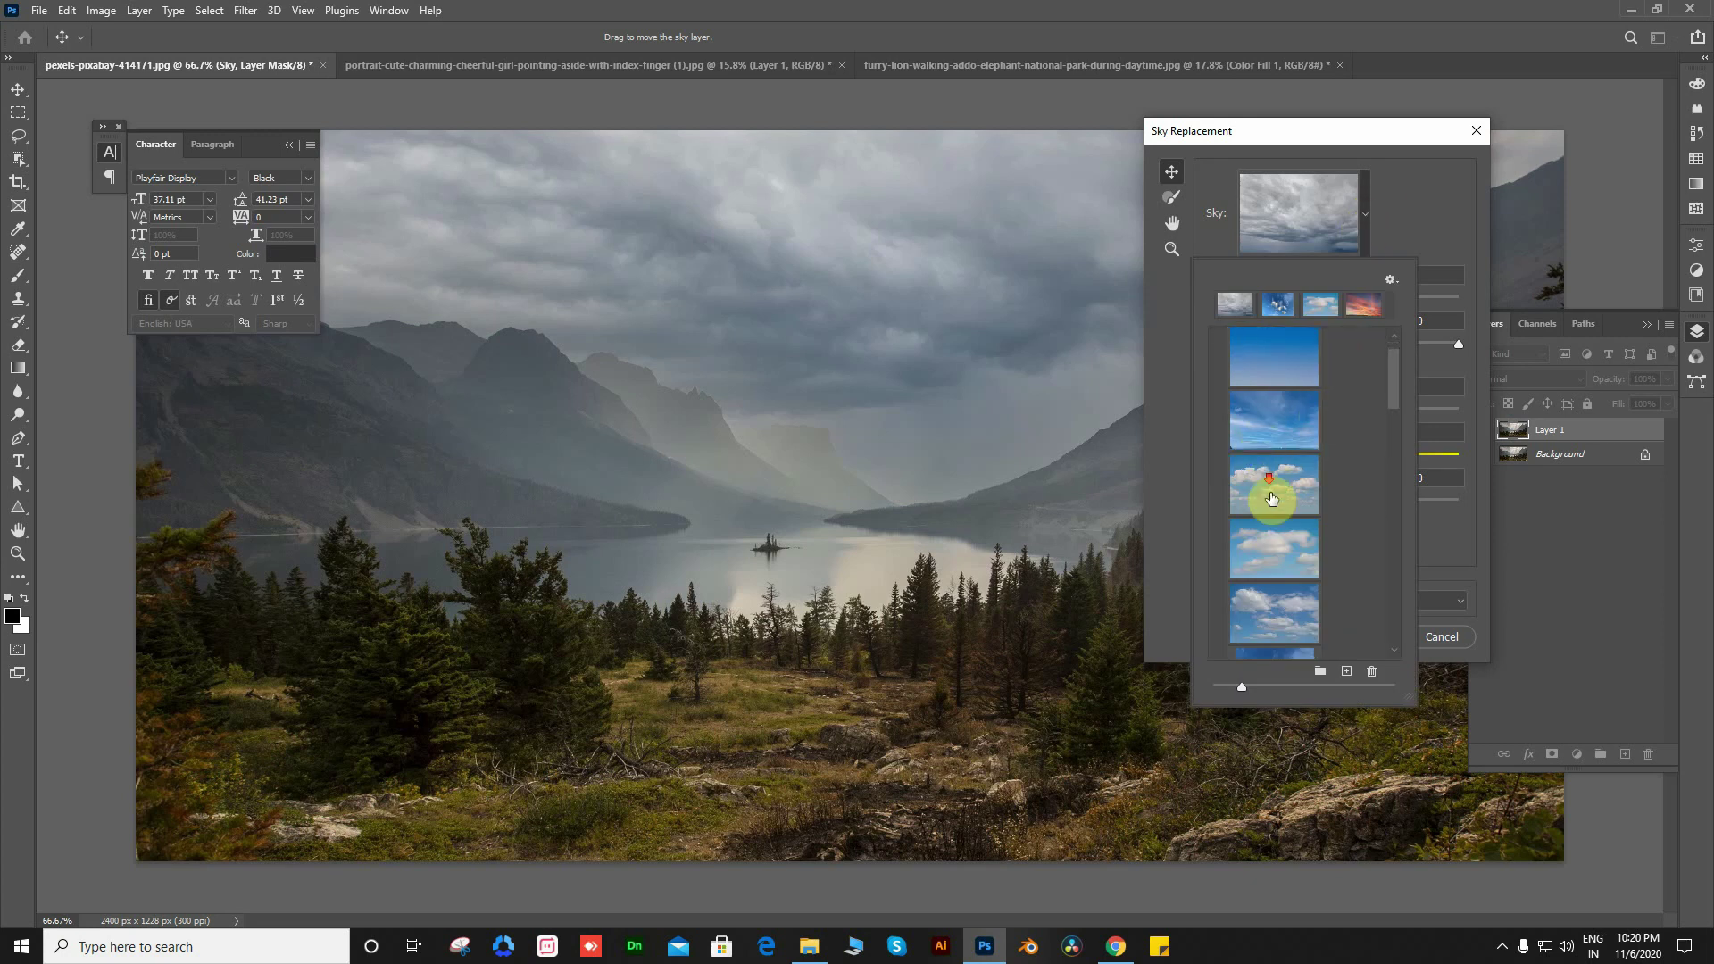
scroll(1272, 498, down, 2)
scroll(1272, 498, down, 1)
click(1267, 620)
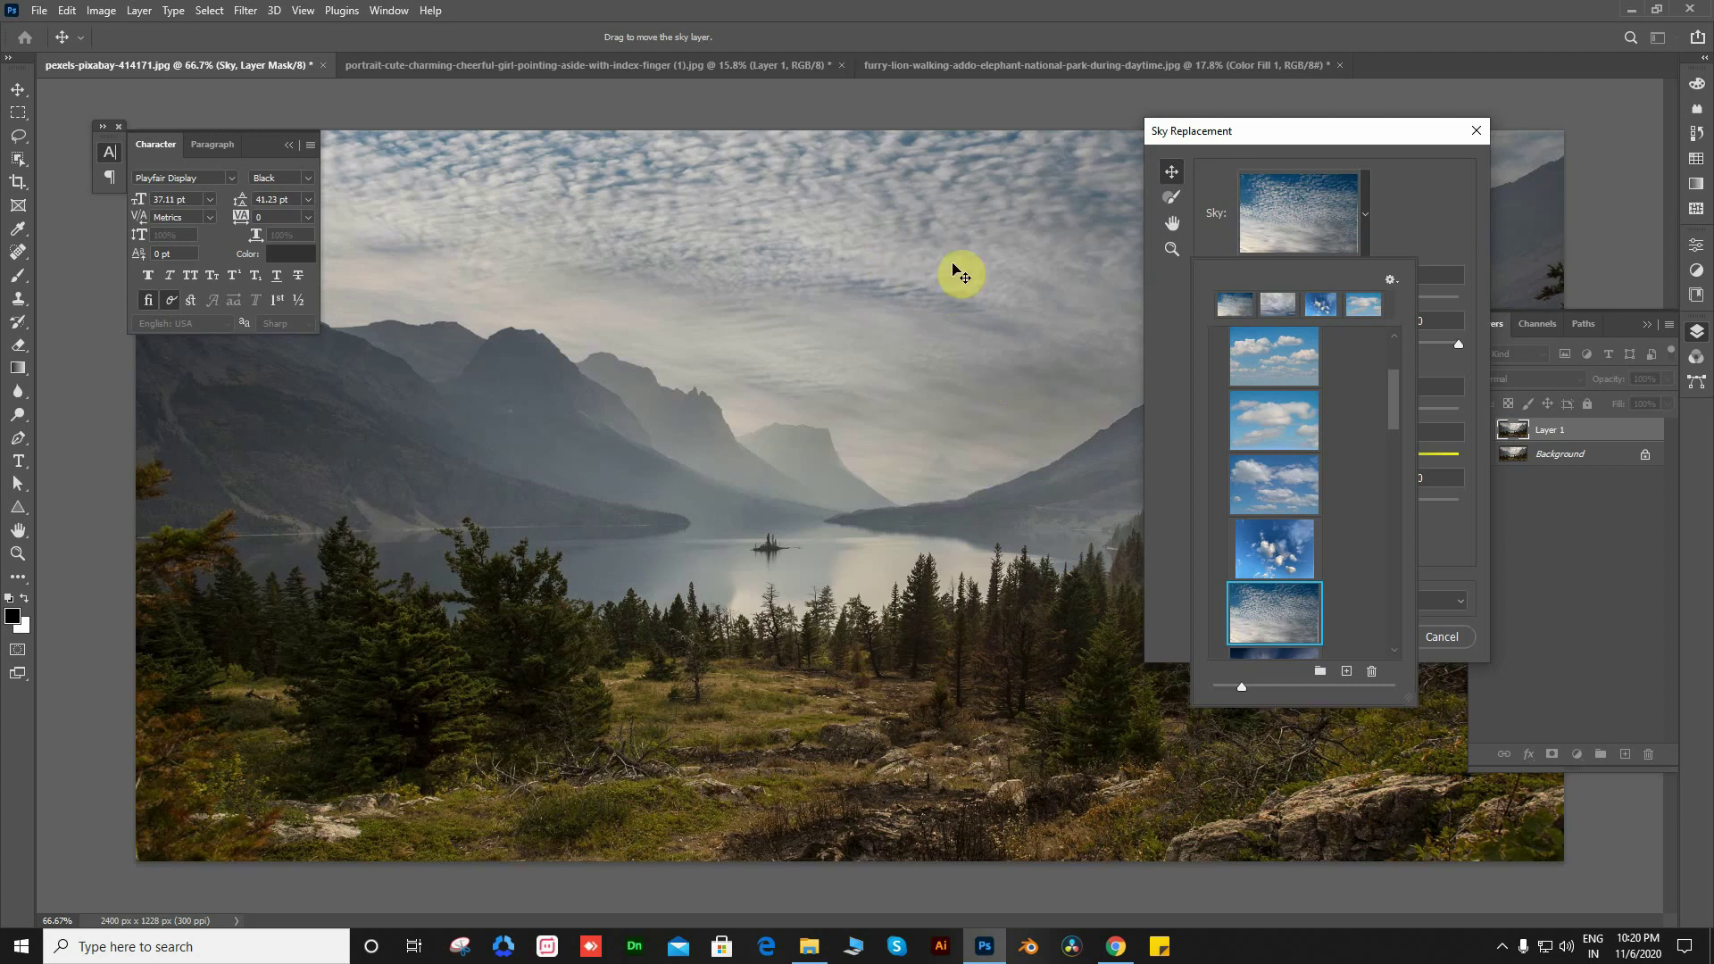
Apply the rainbow sky preset from Spectacular and confirm the replacement
scroll(1295, 589, down, 1)
scroll(1295, 590, down, 2)
scroll(1295, 589, down, 2)
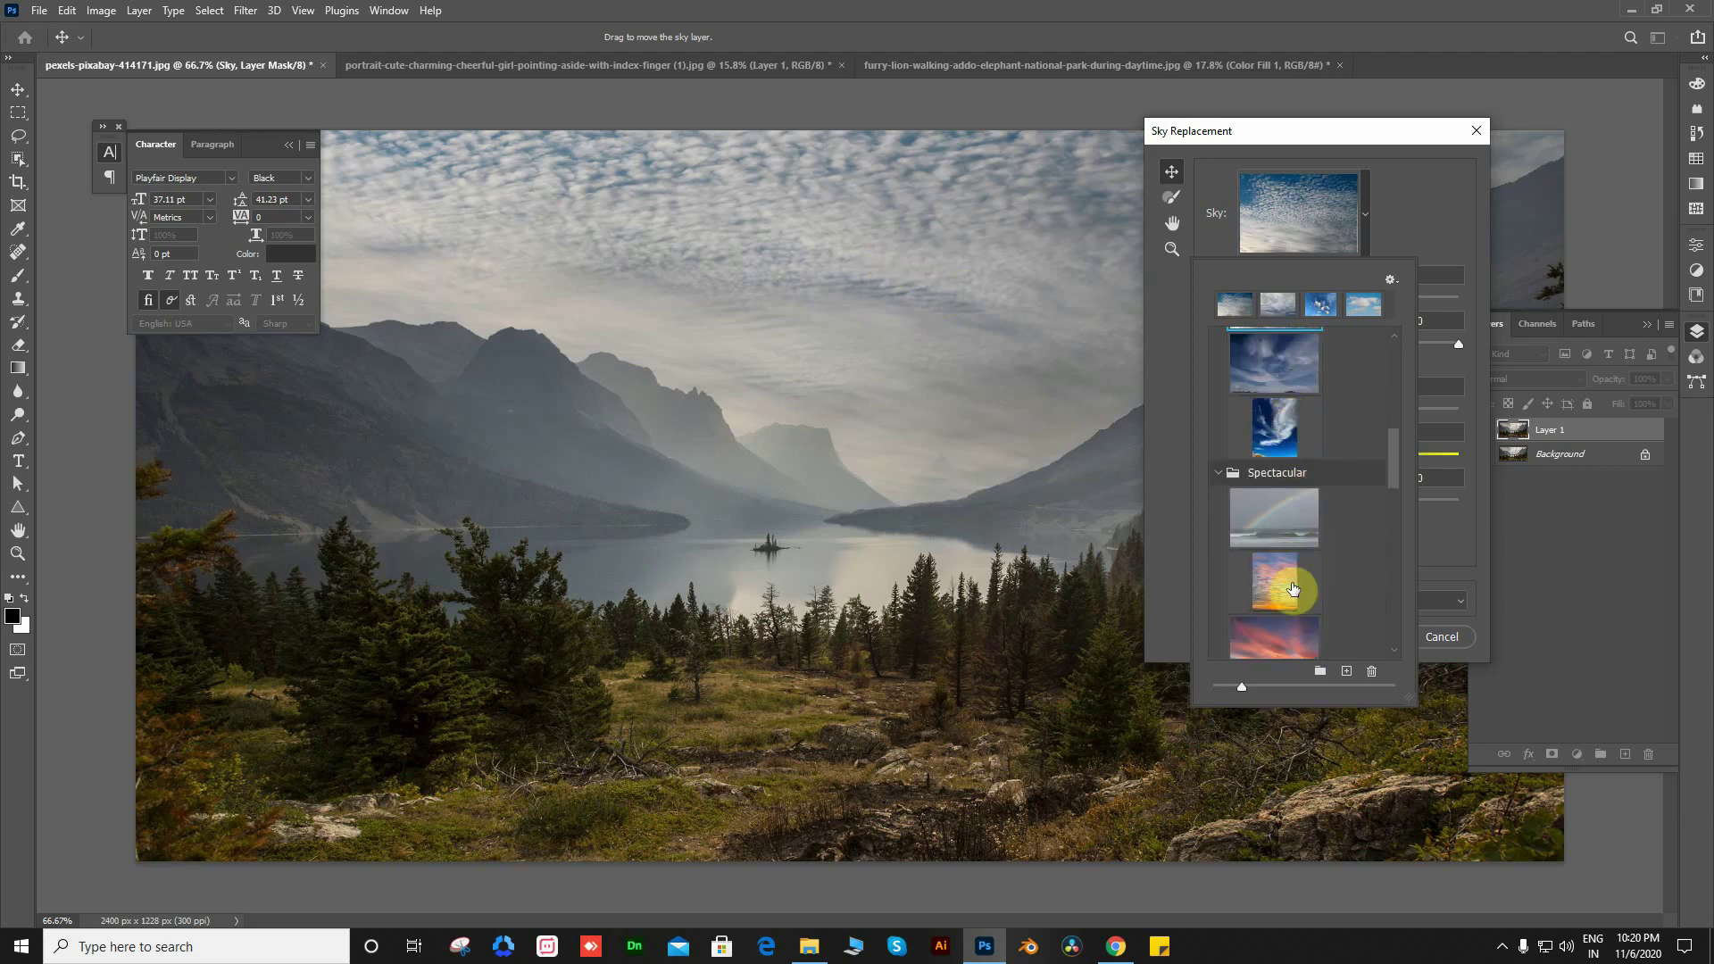
scroll(1273, 536, down, 2)
click(1279, 438)
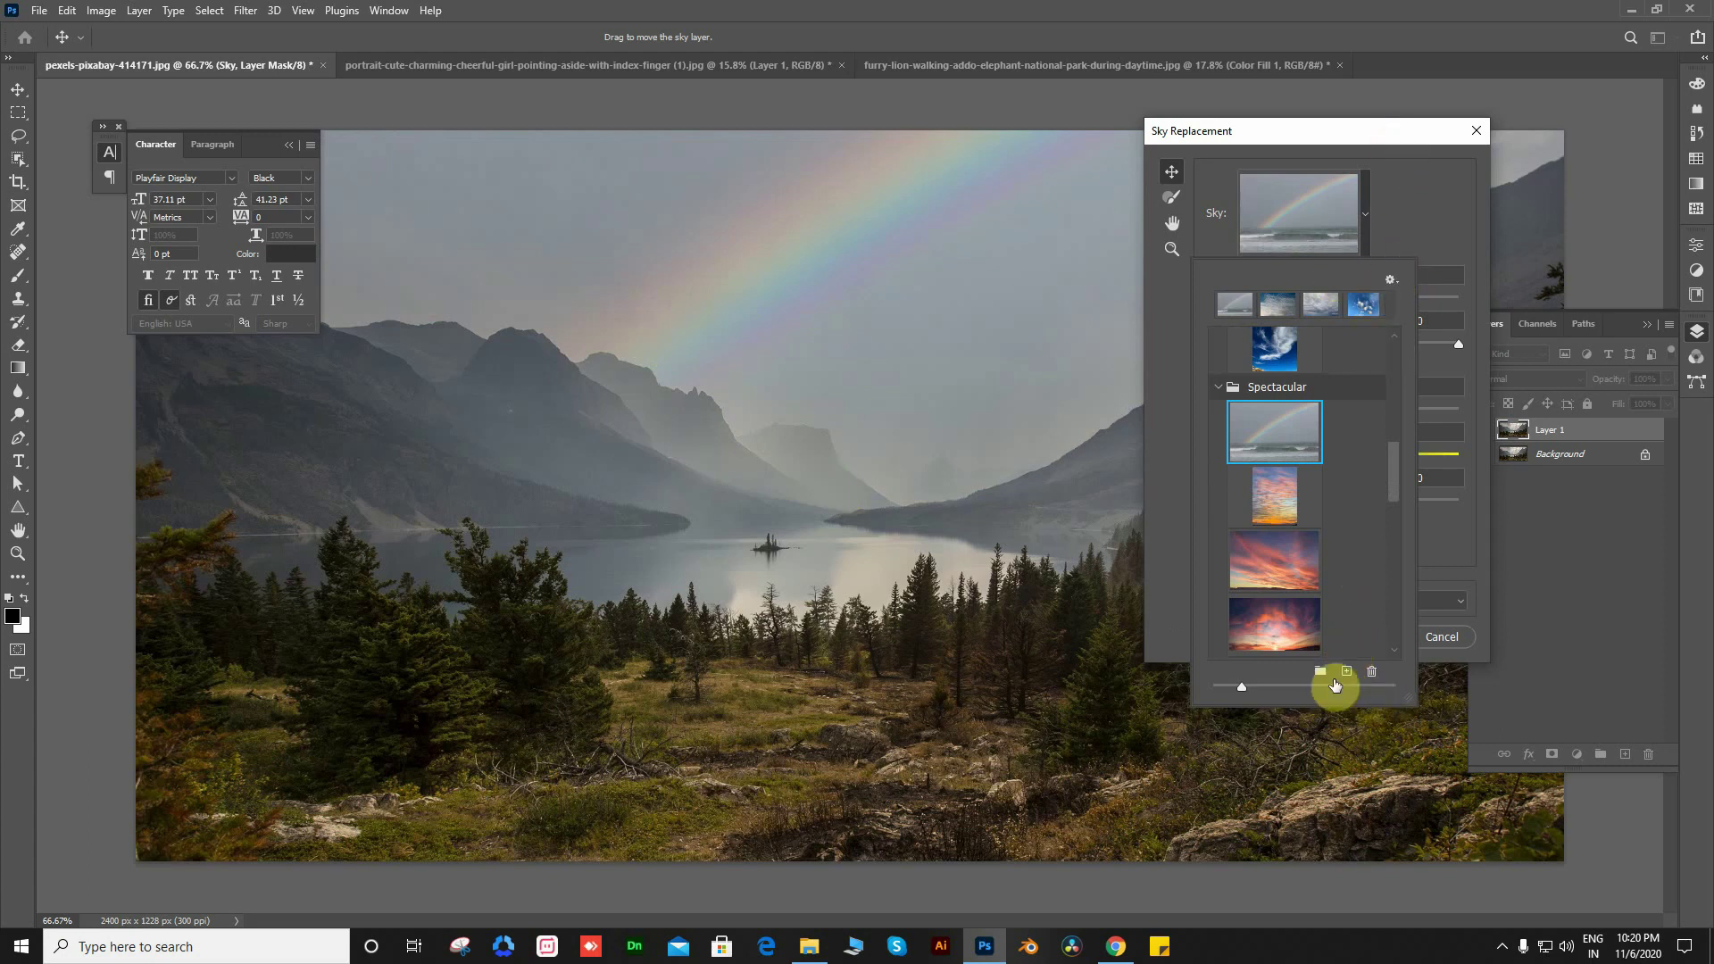
key(Return)
Toggle the Sky Replacement Group's visibility to compare, then switch to the portrait document
click(1505, 432)
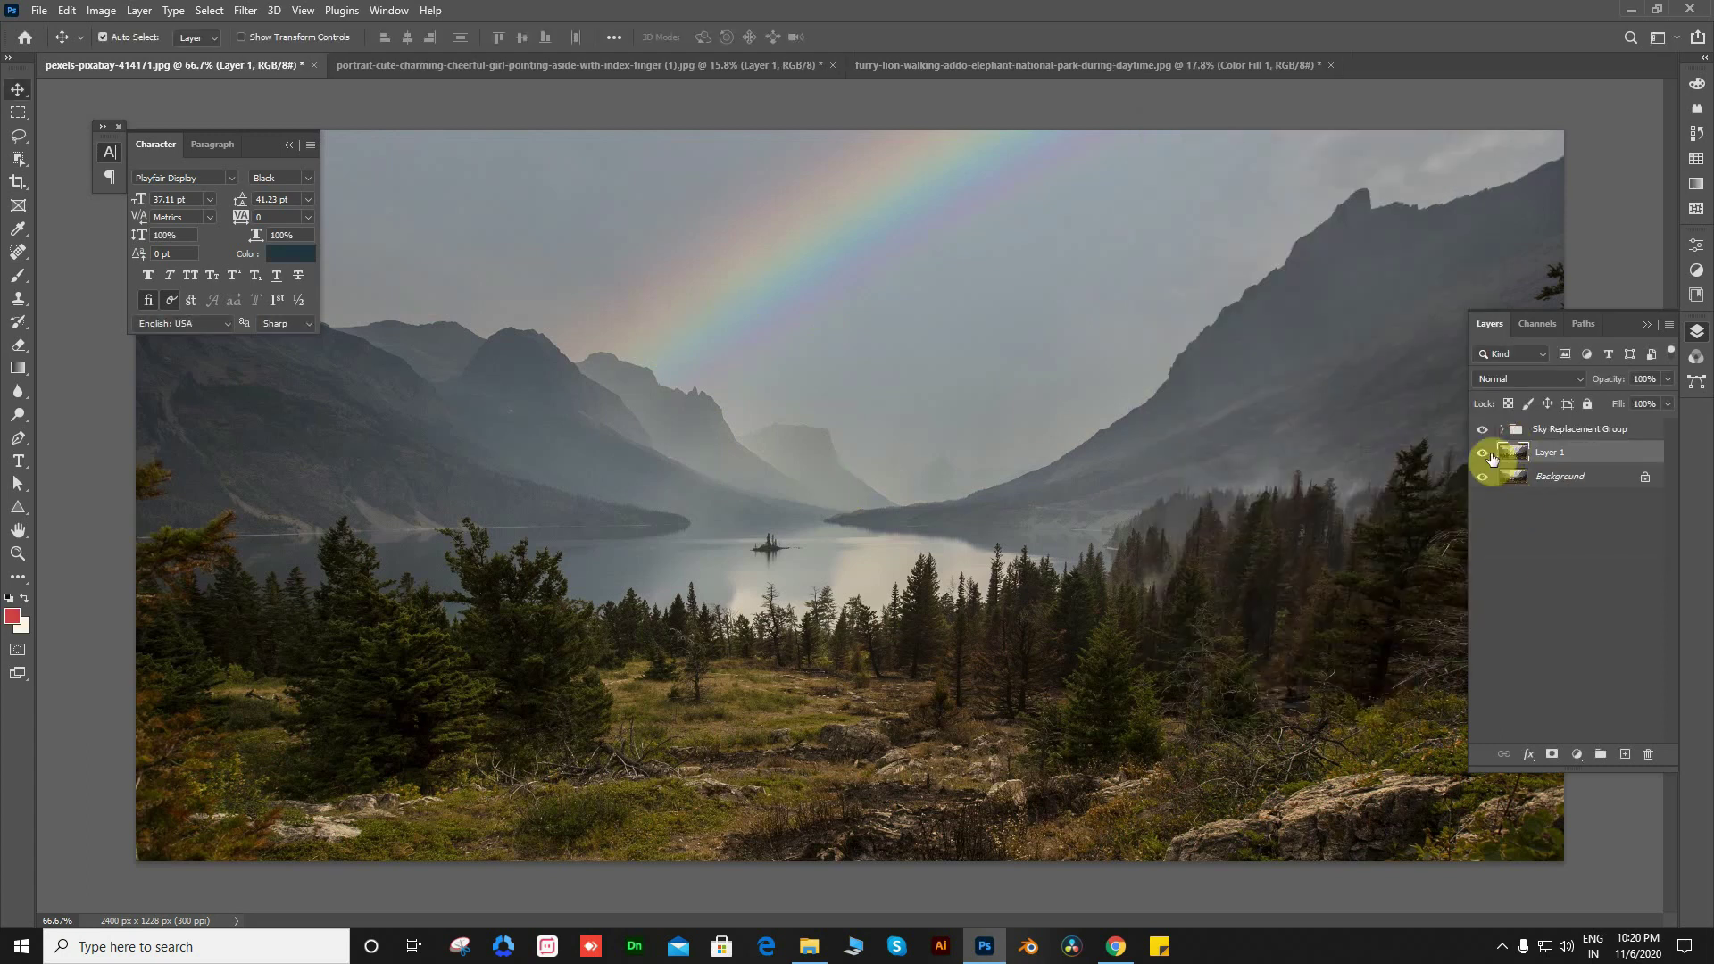
click(1482, 432)
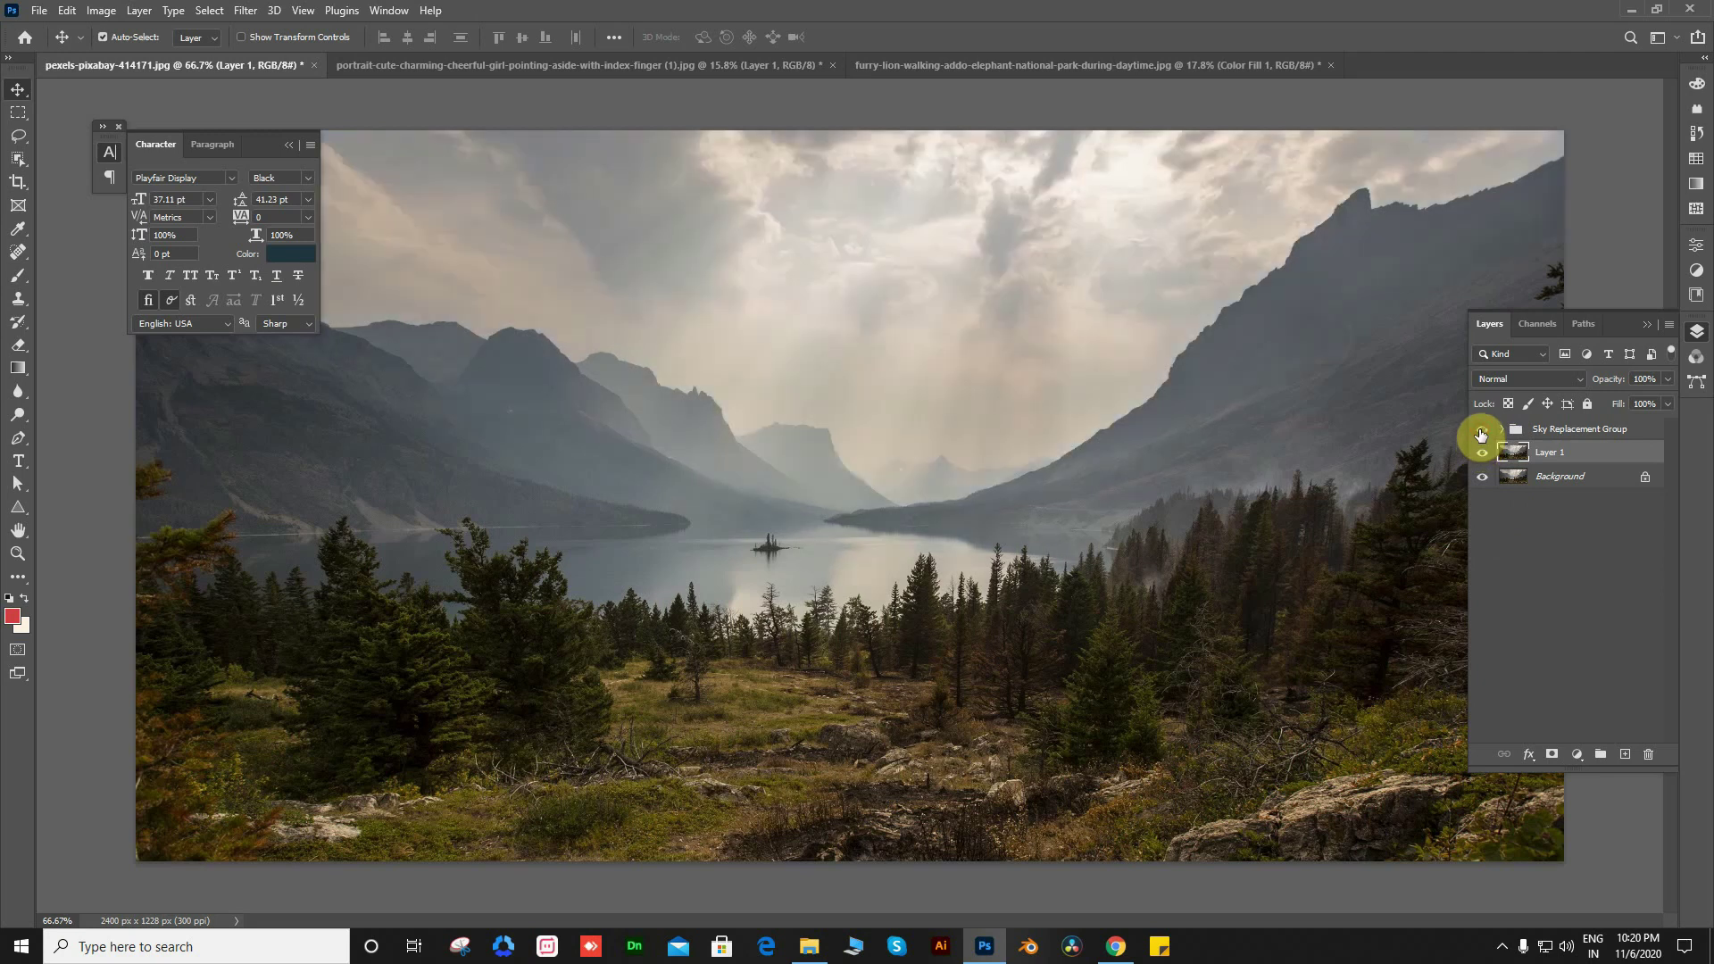
click(1481, 432)
click(1481, 432)
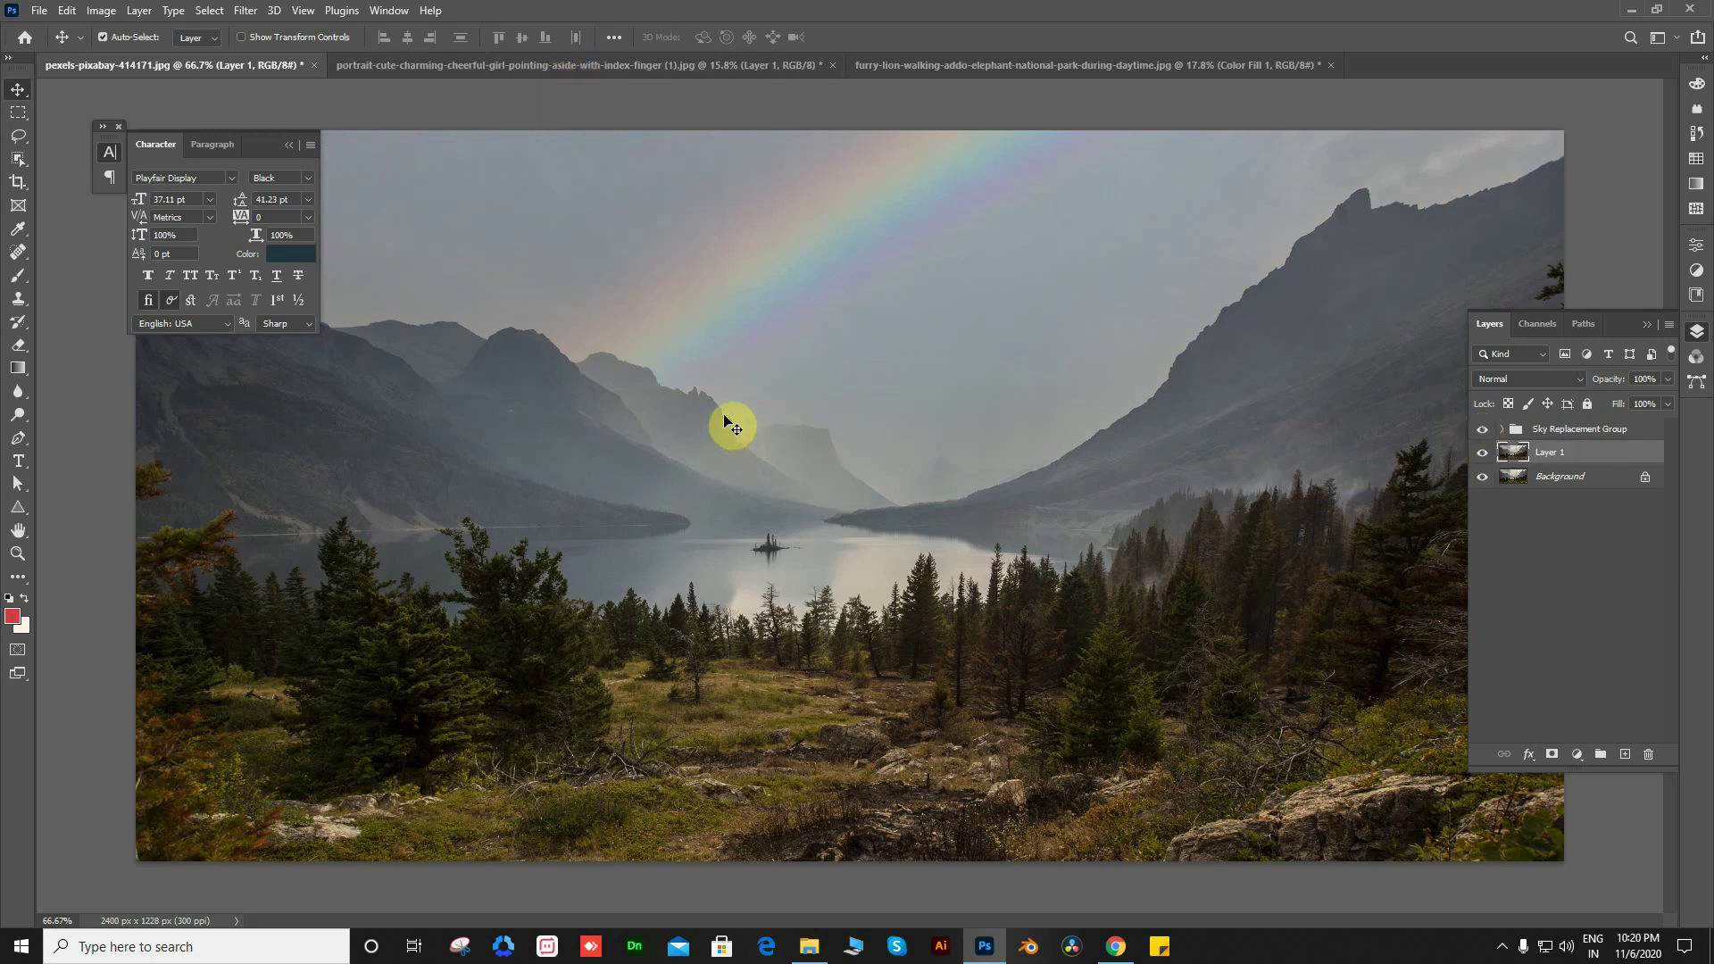
click(601, 65)
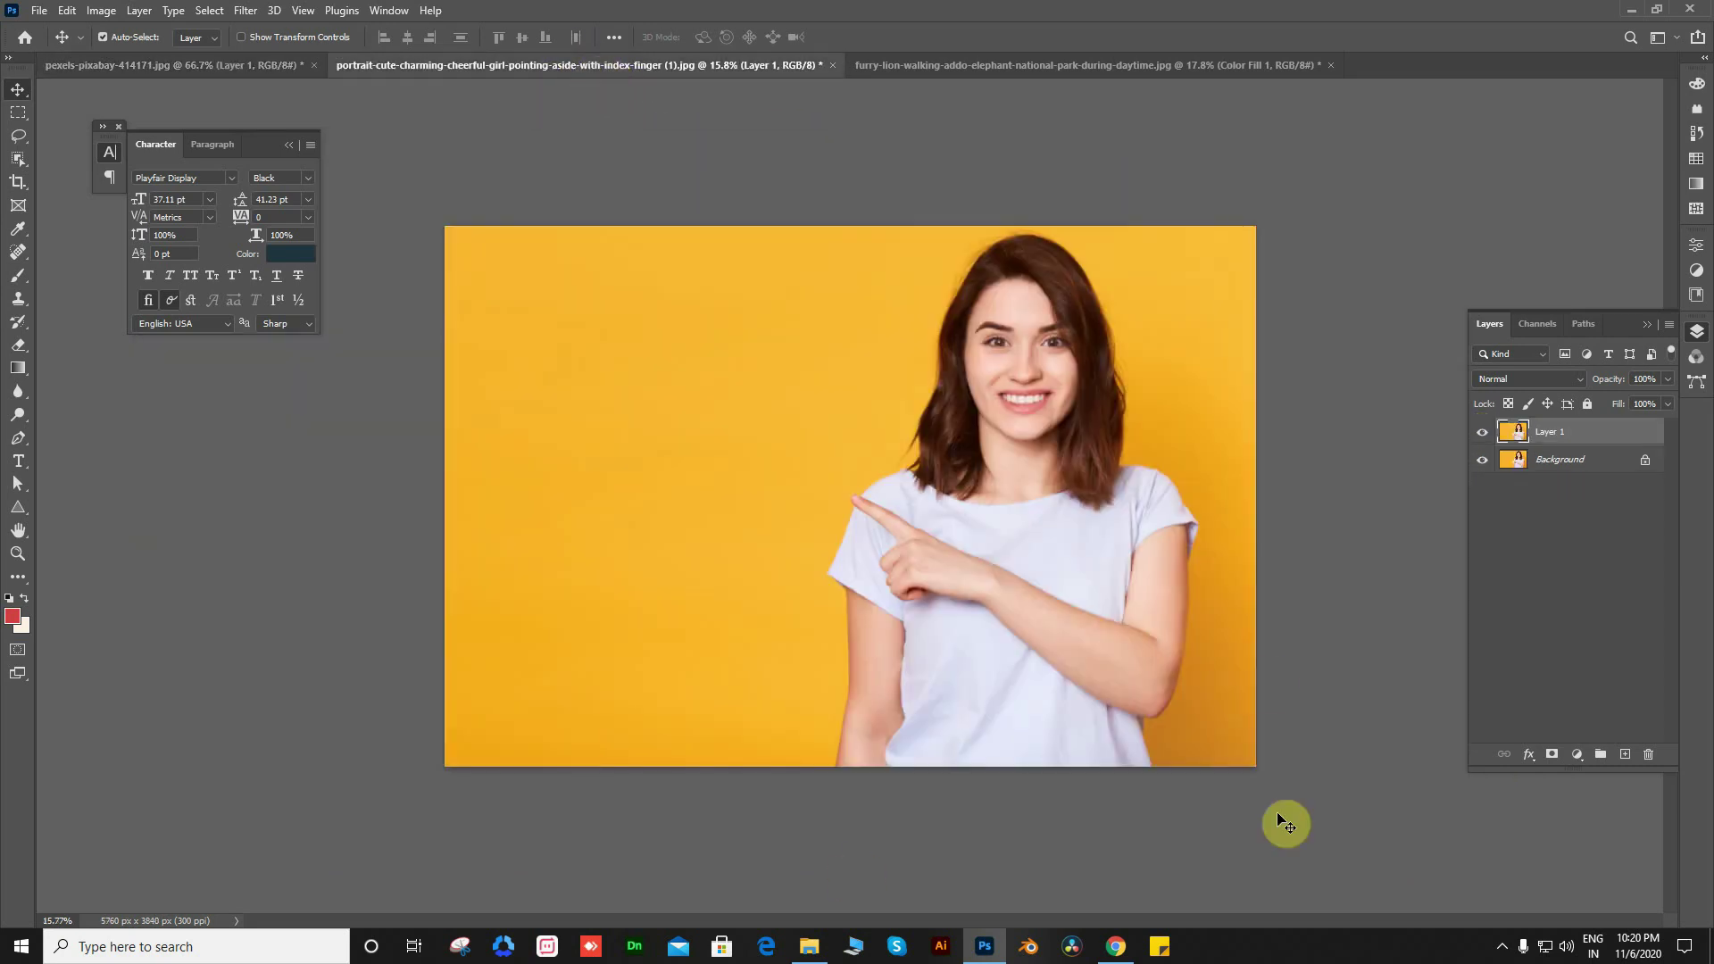
Bring up Filter > Neural Filters and zoom and pan to centre the woman's face
click(247, 12)
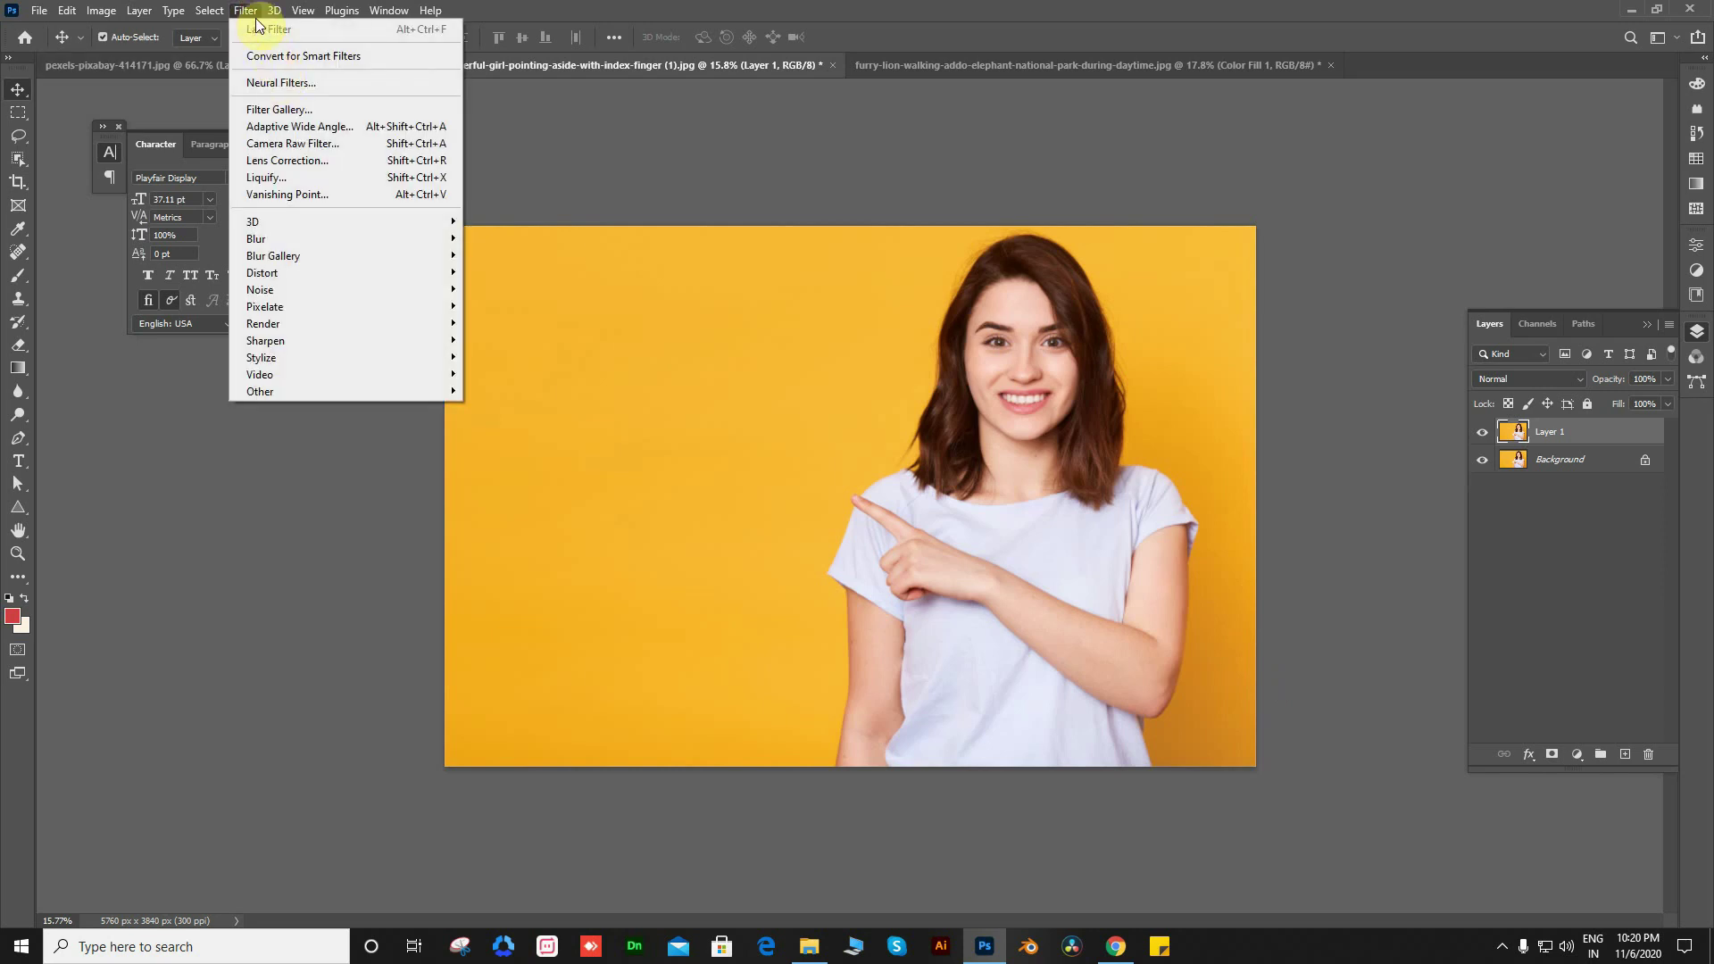
click(253, 16)
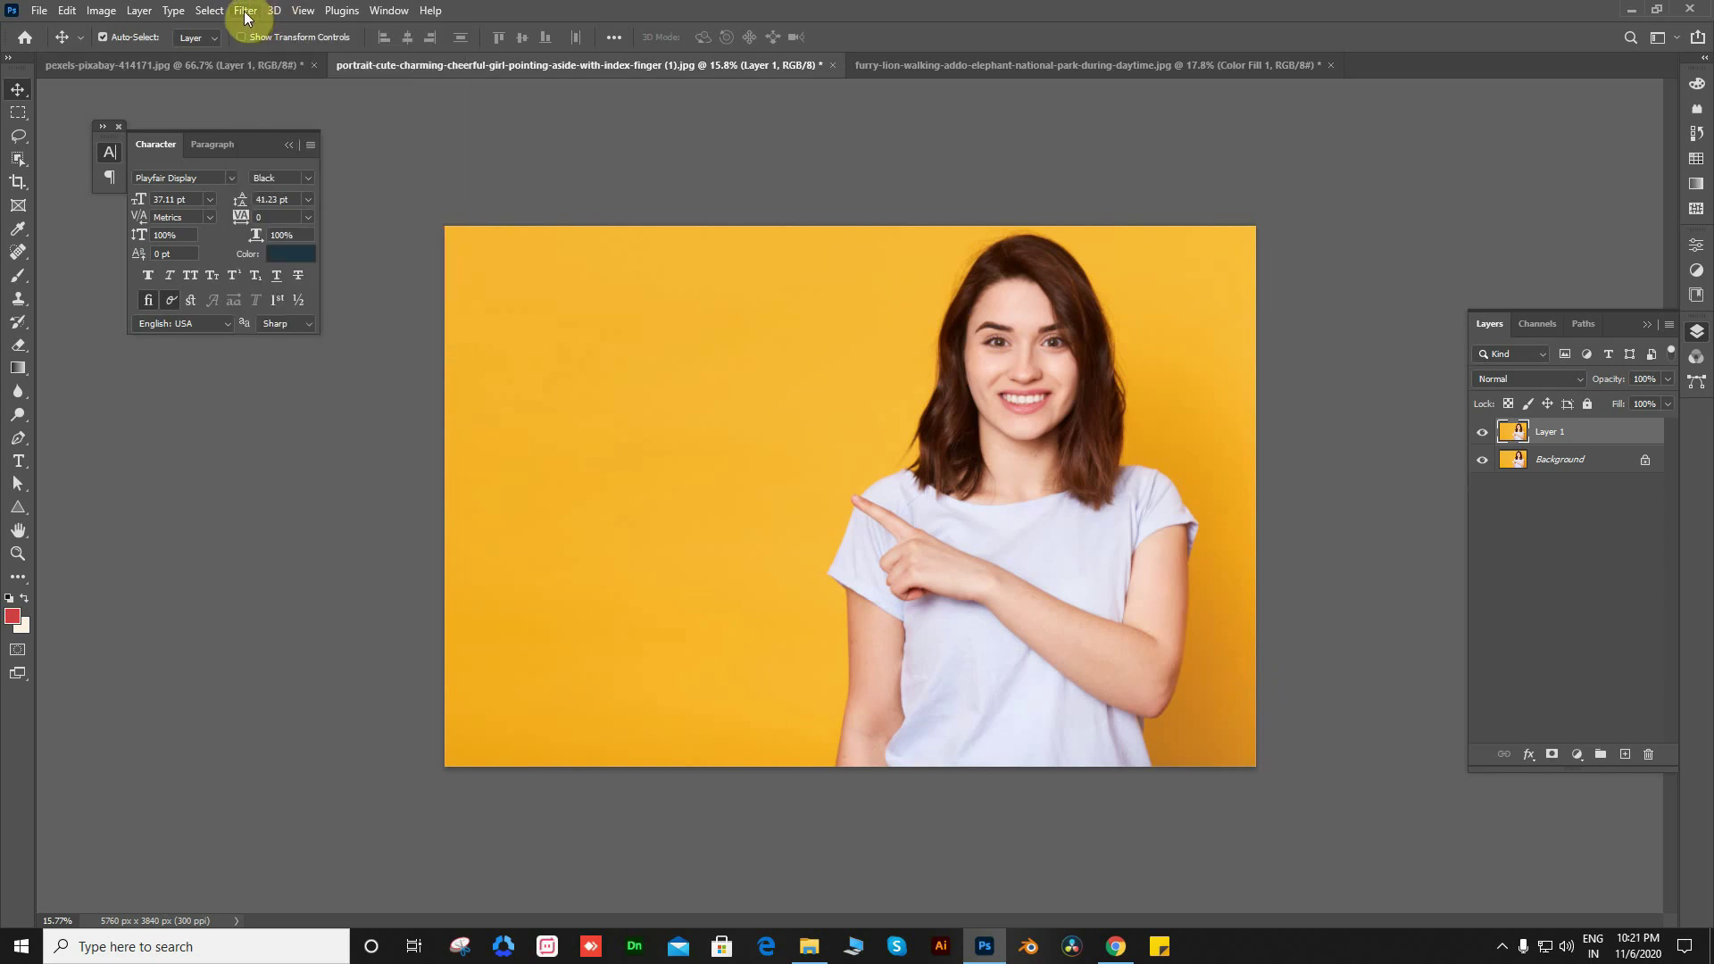
click(240, 16)
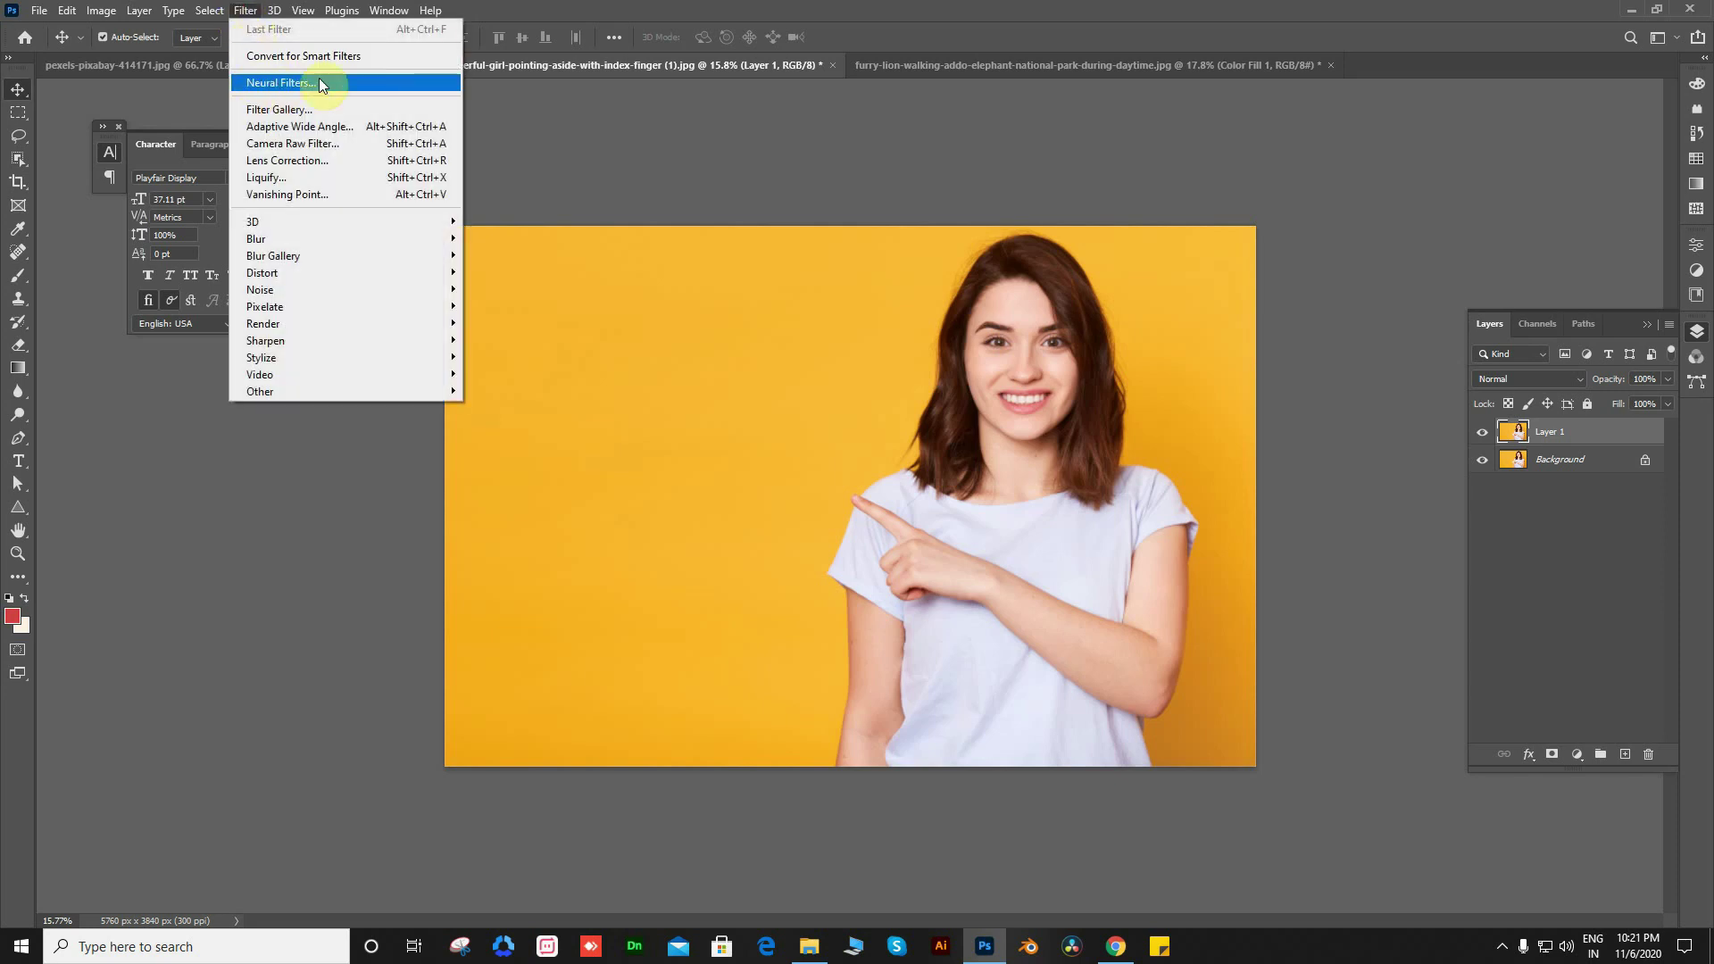
click(281, 84)
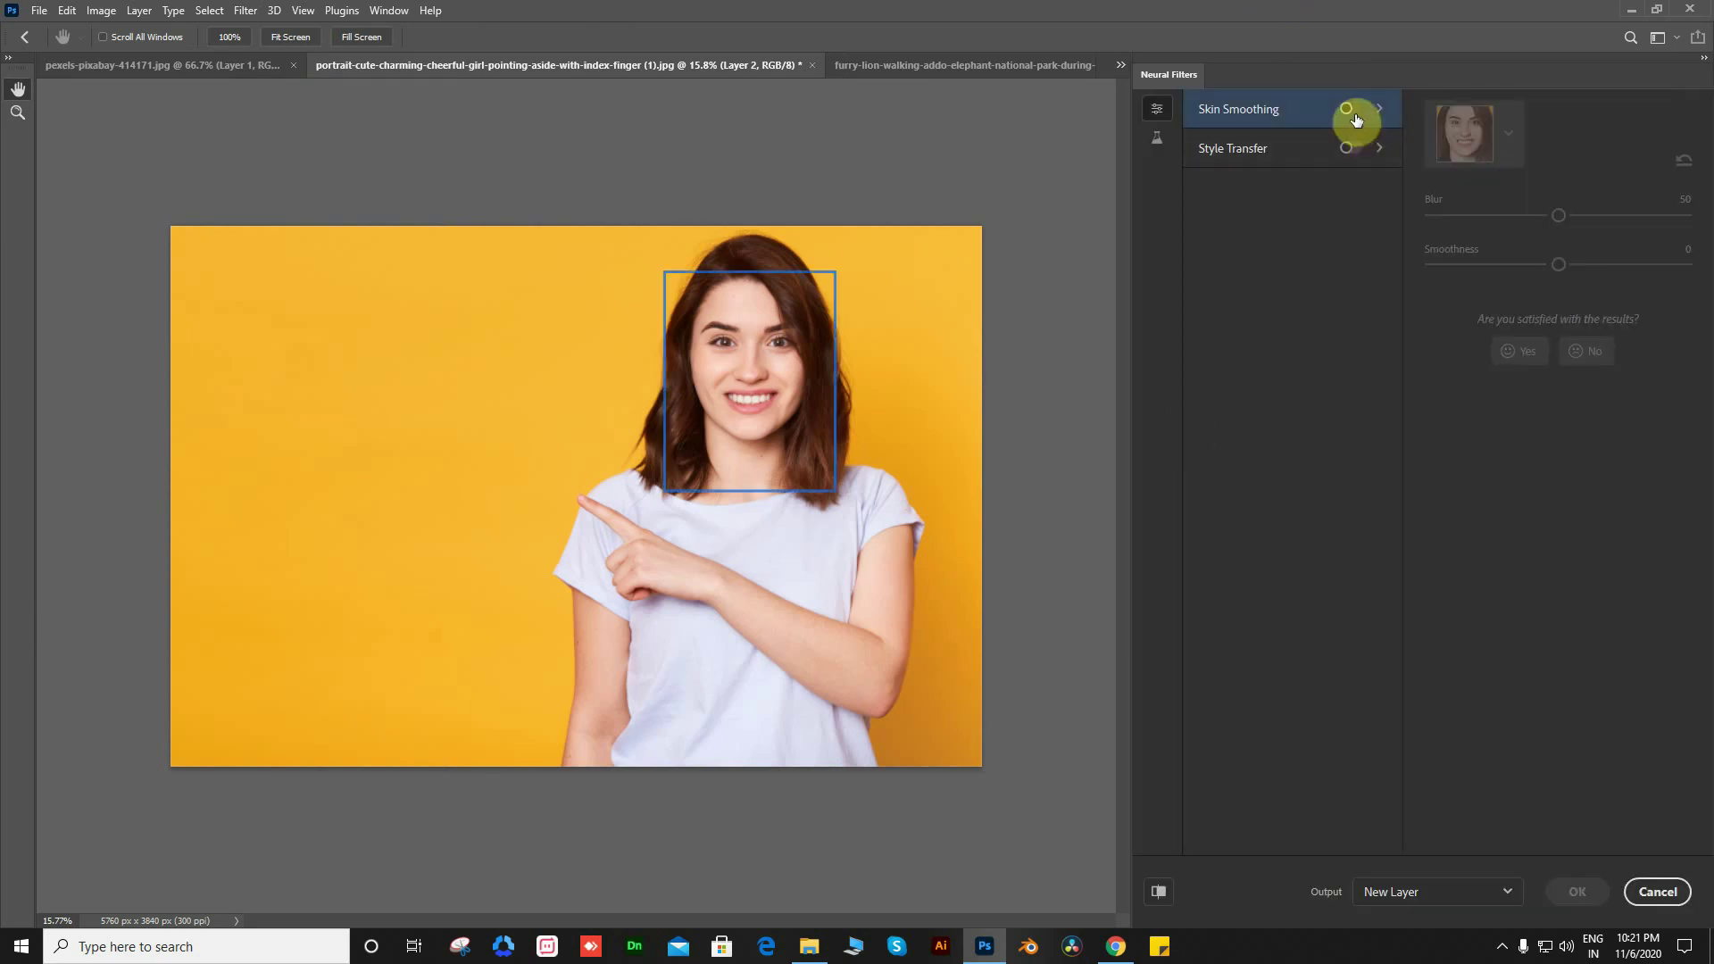
scroll(746, 337, up, 2)
scroll(903, 357, up, 1)
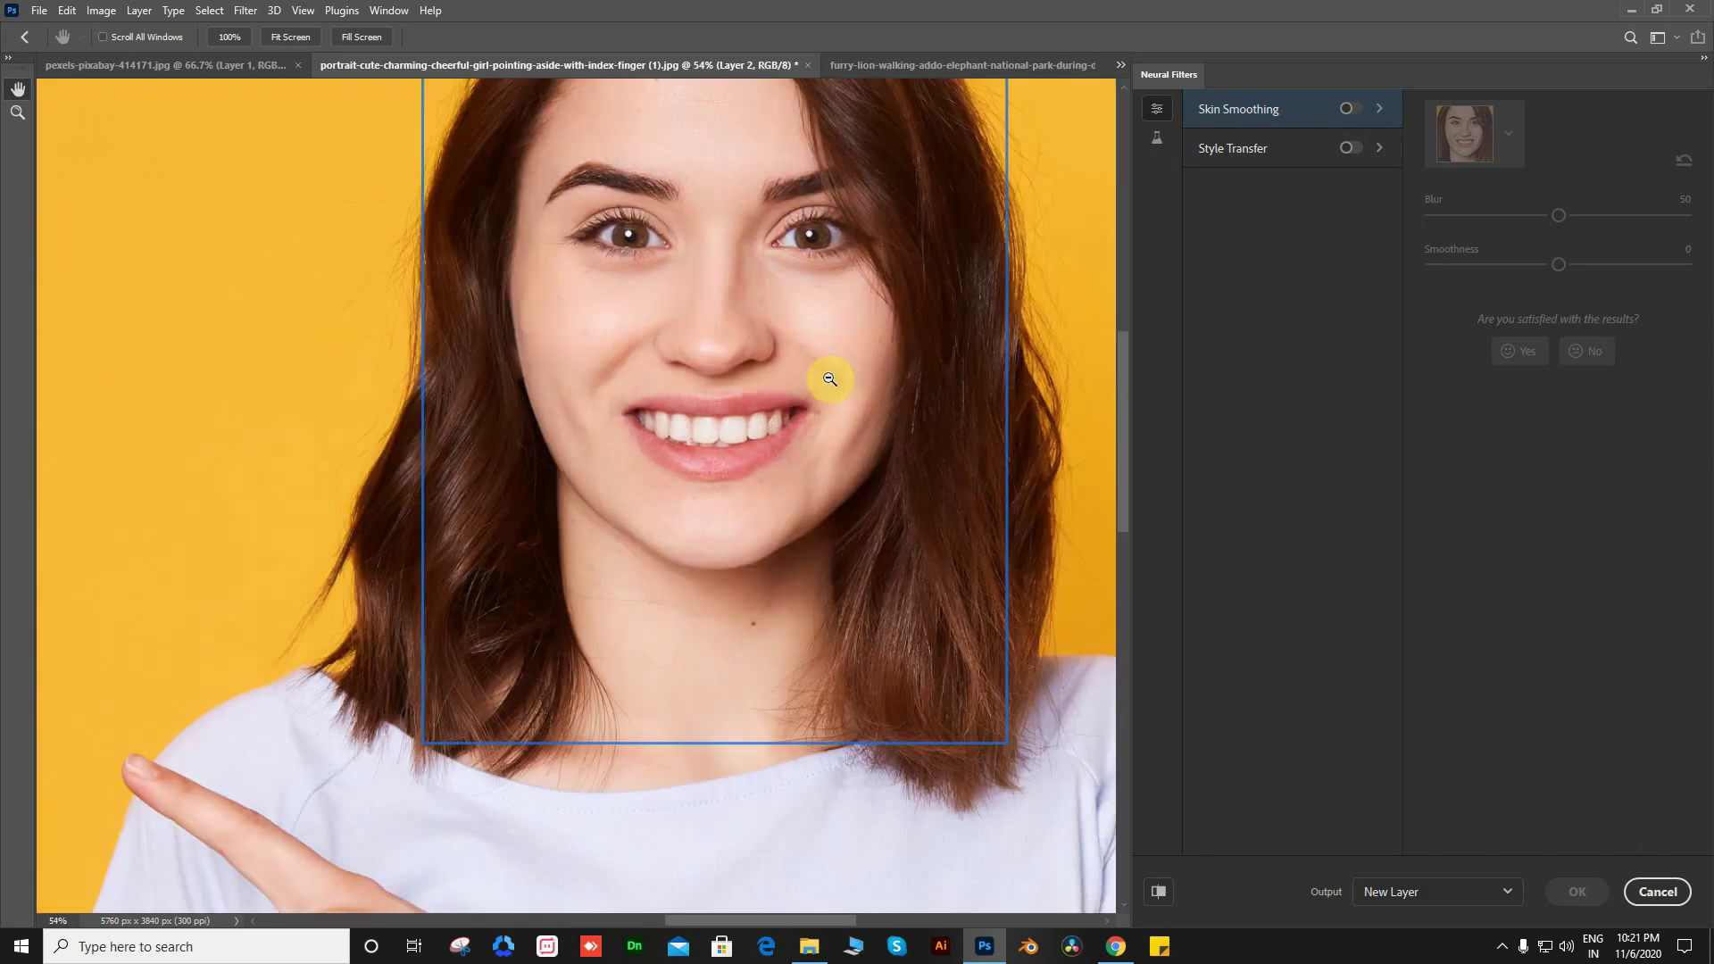
scroll(807, 386, up, 1)
drag(807, 386, 765, 546)
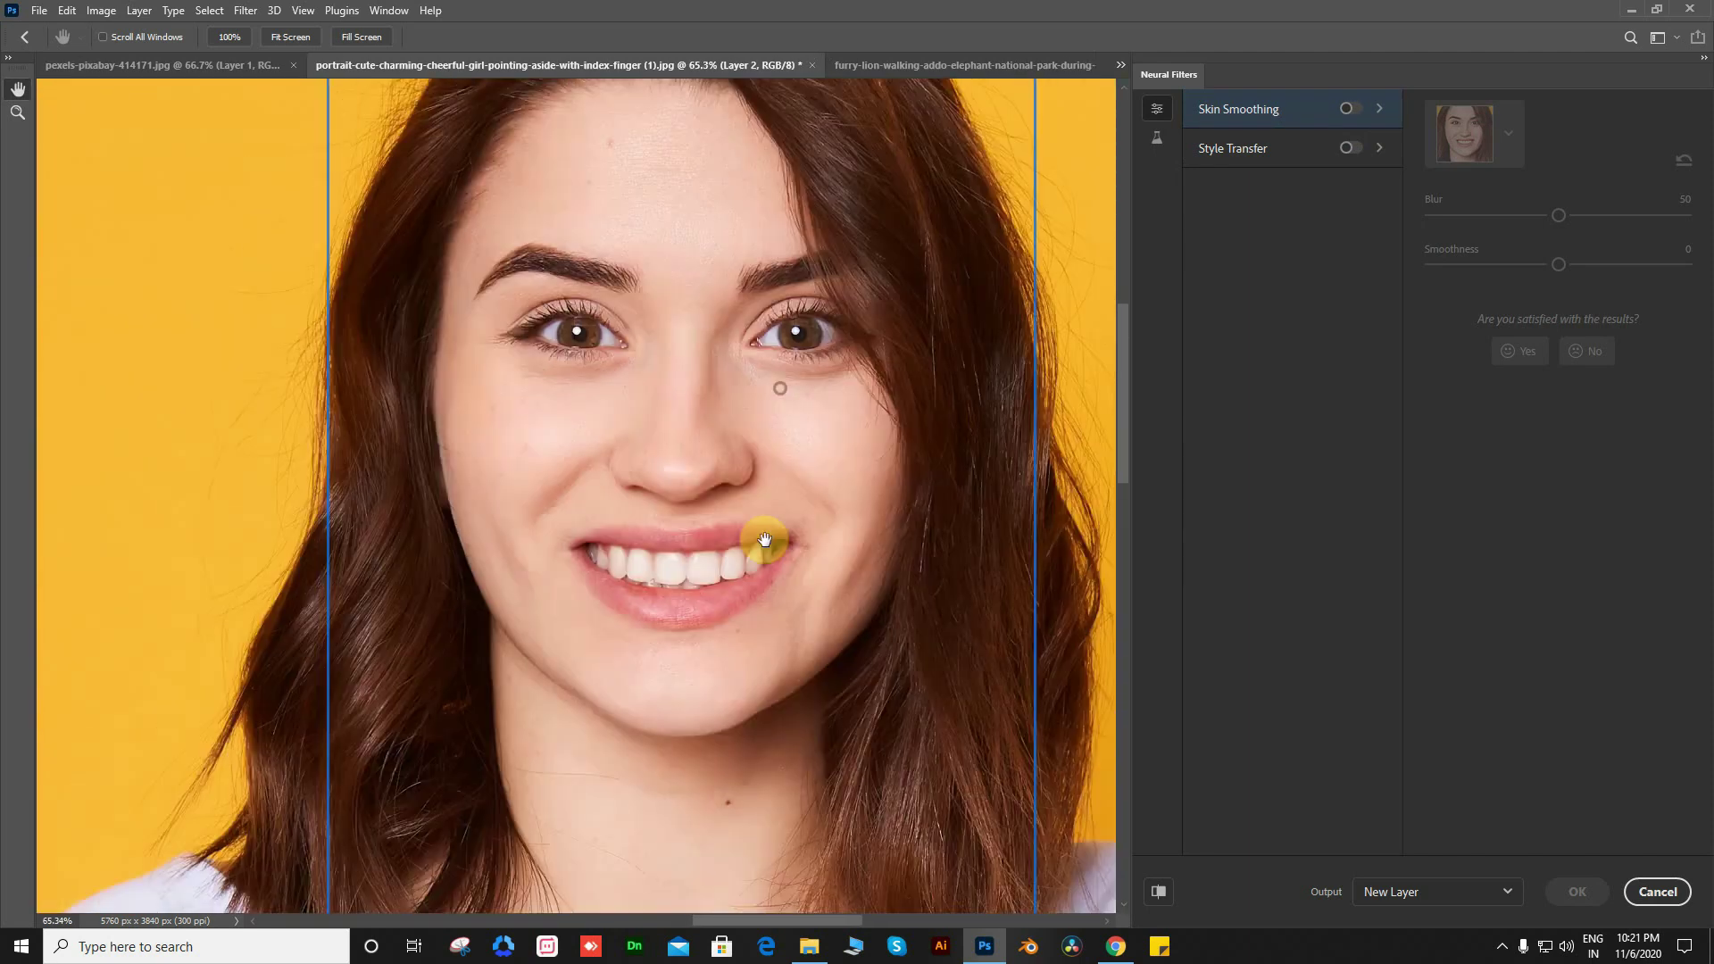
Enable Skin Smoothing and toggle the preview to compare before and after
click(1349, 109)
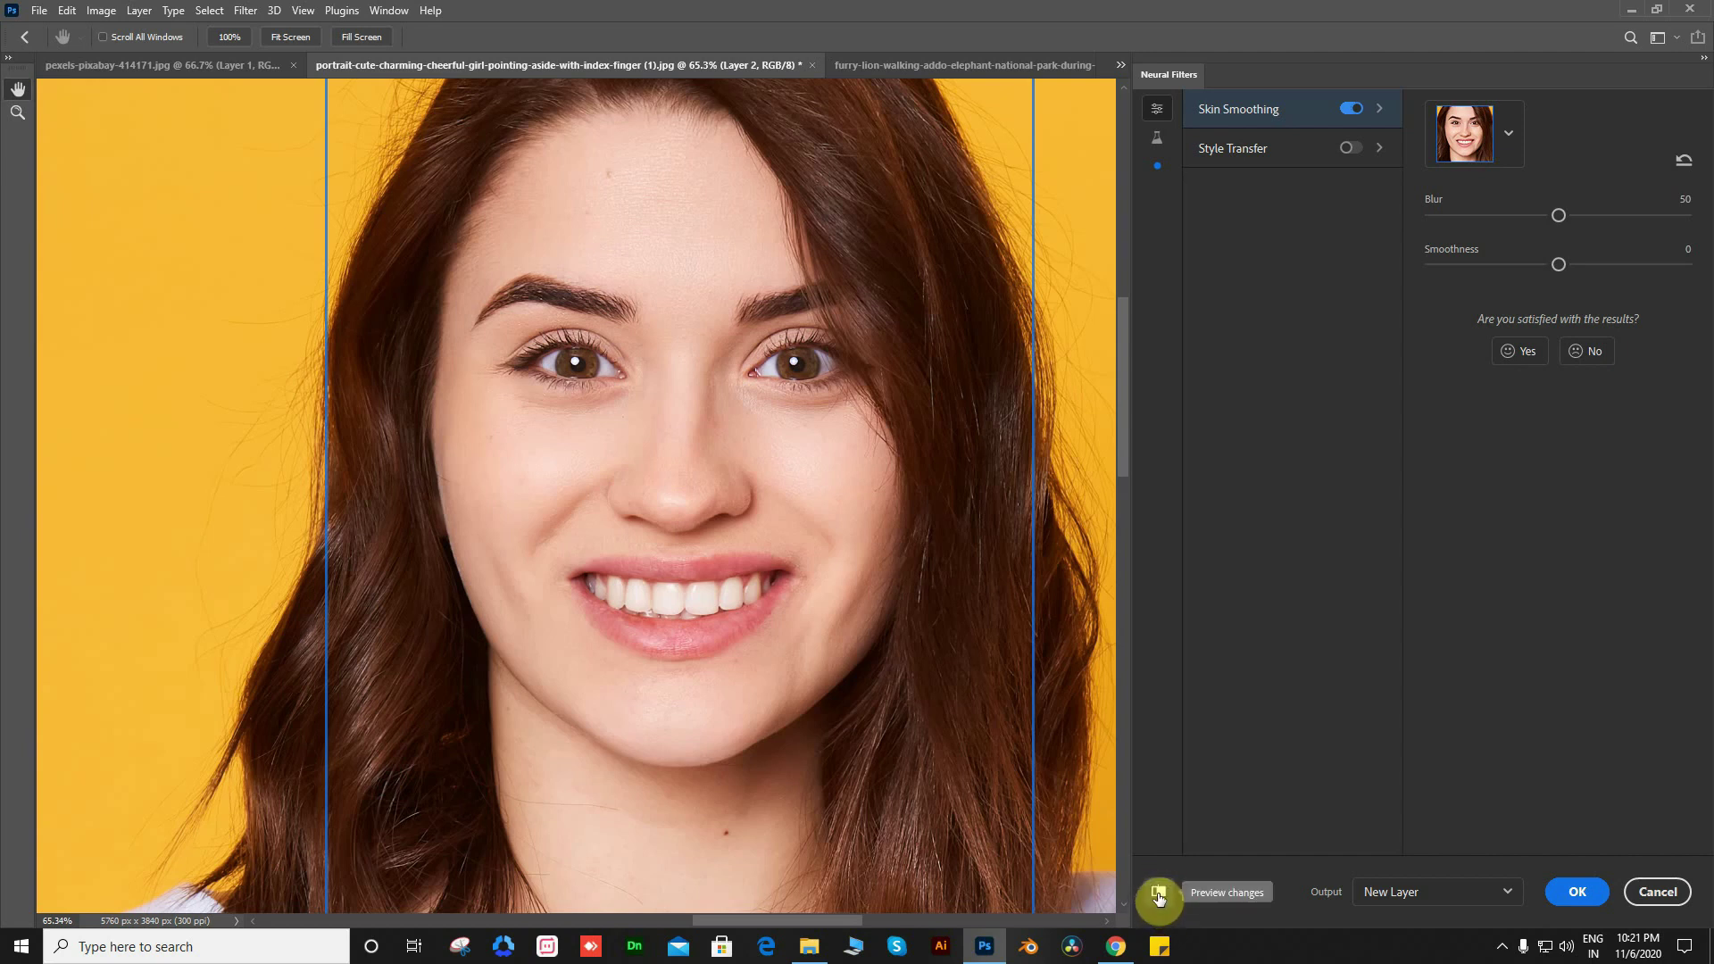
click(1159, 894)
click(1158, 895)
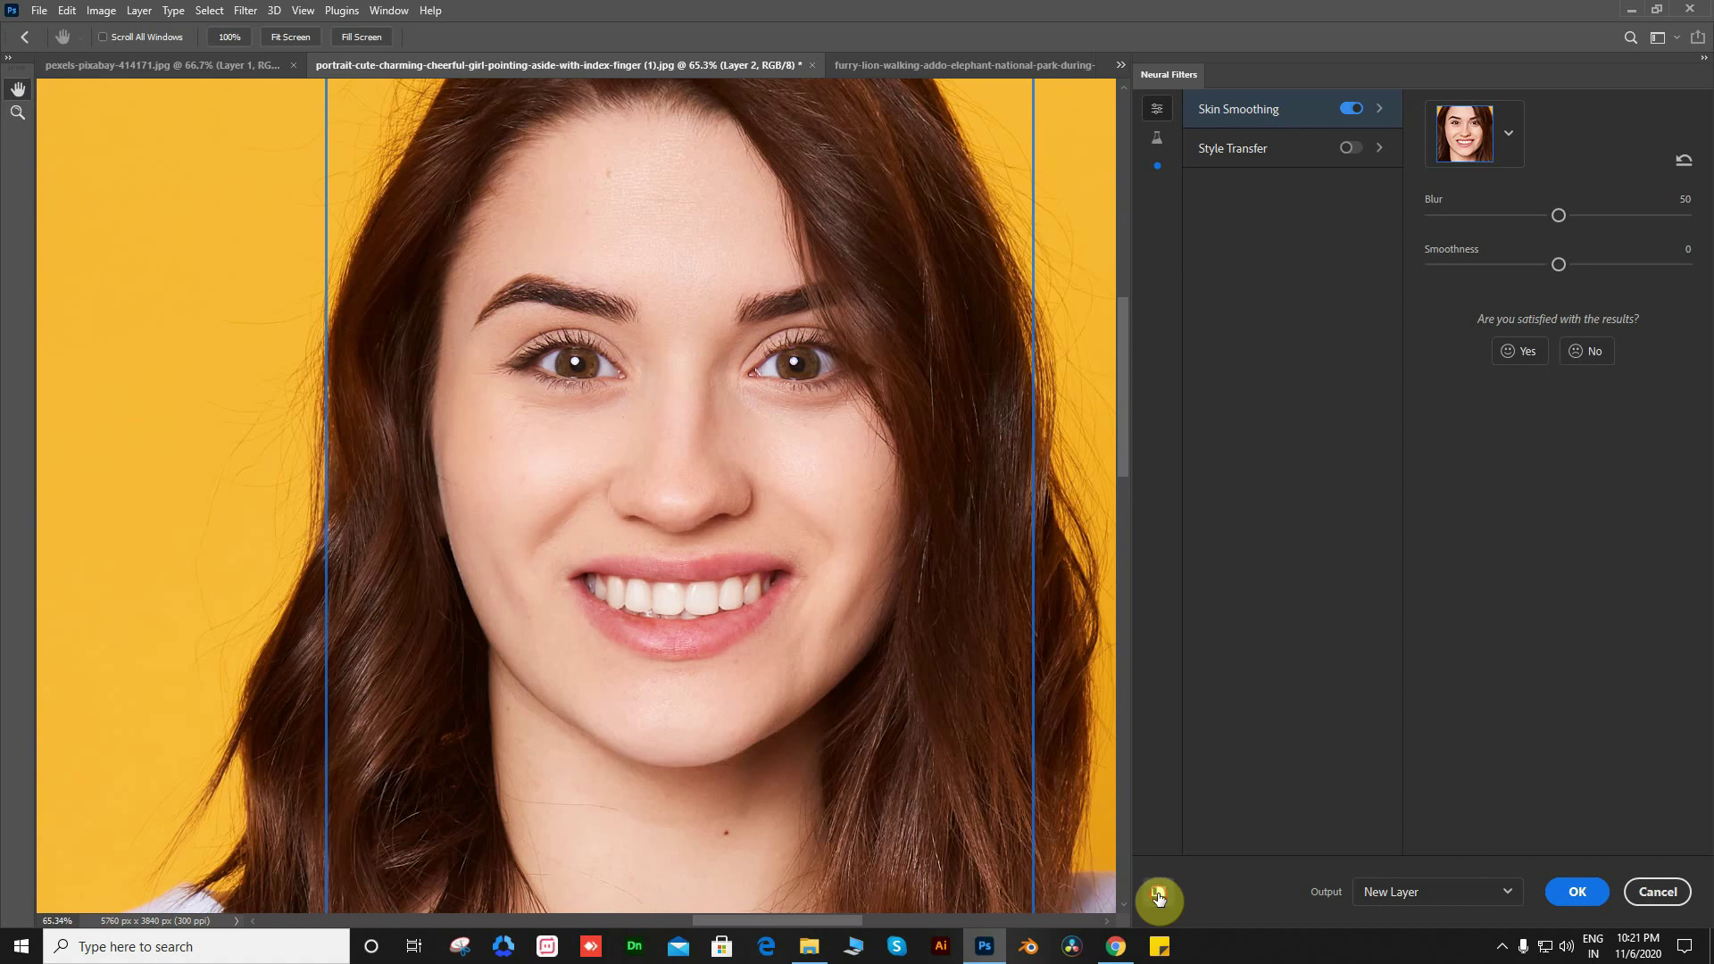
click(1159, 895)
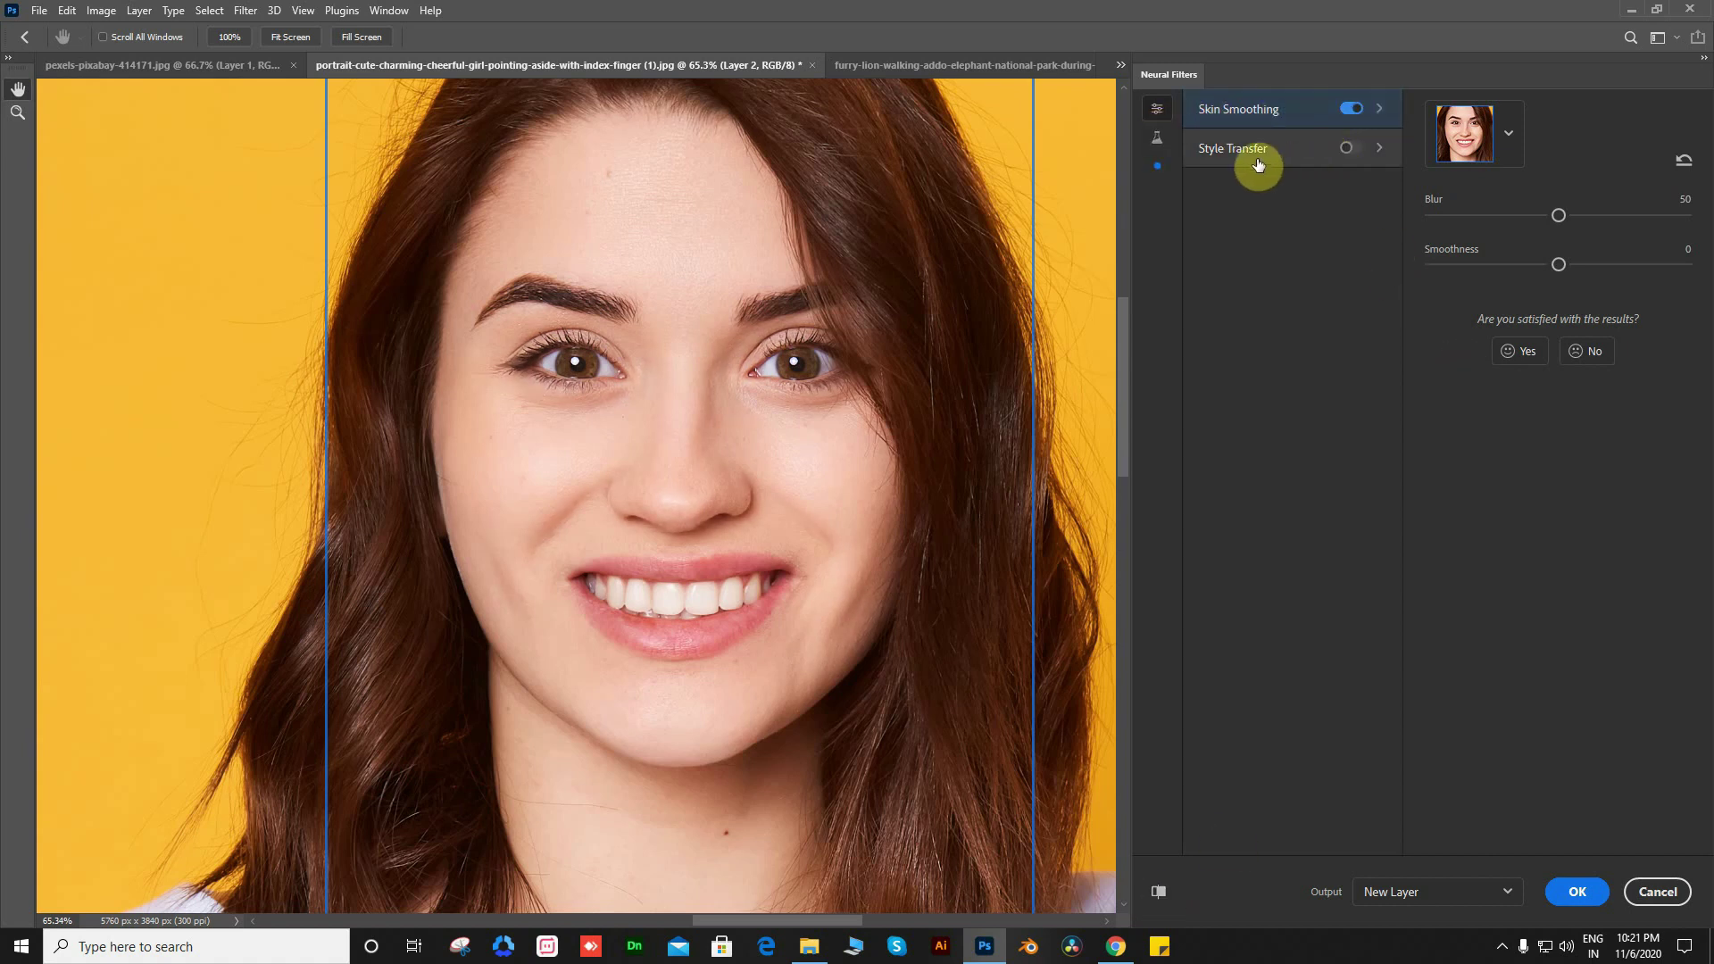
Swap Skin Smoothing for Style Transfer and try a painted art style on the portrait
click(1351, 108)
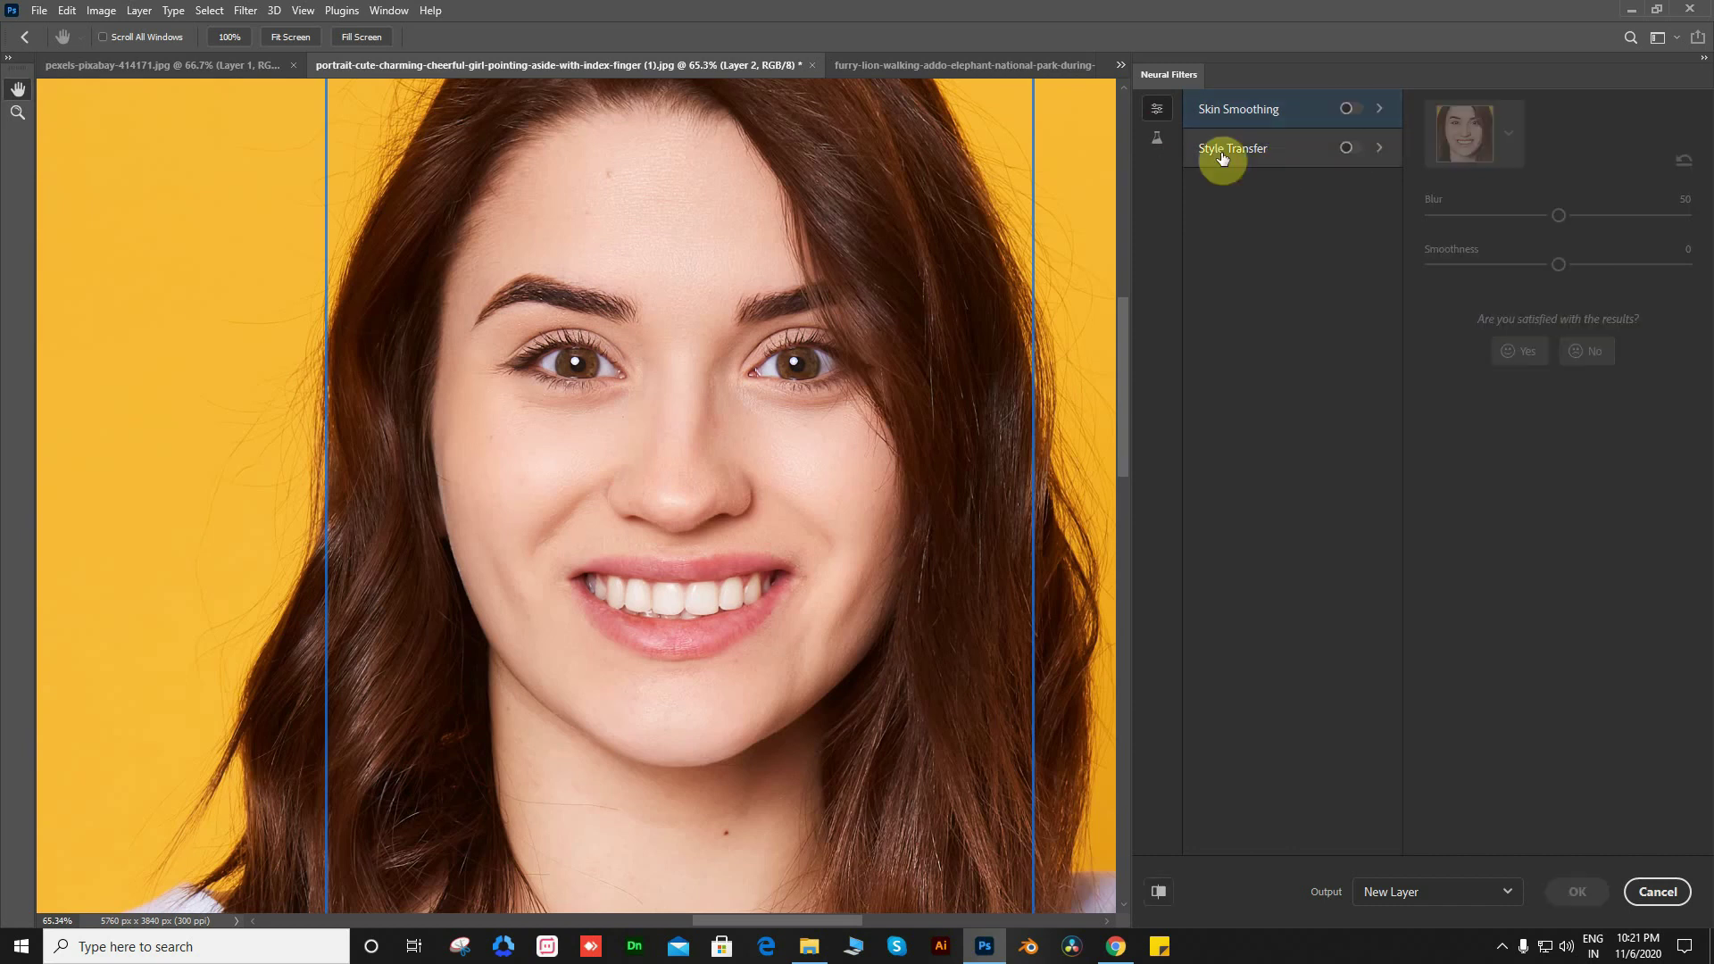
click(1351, 148)
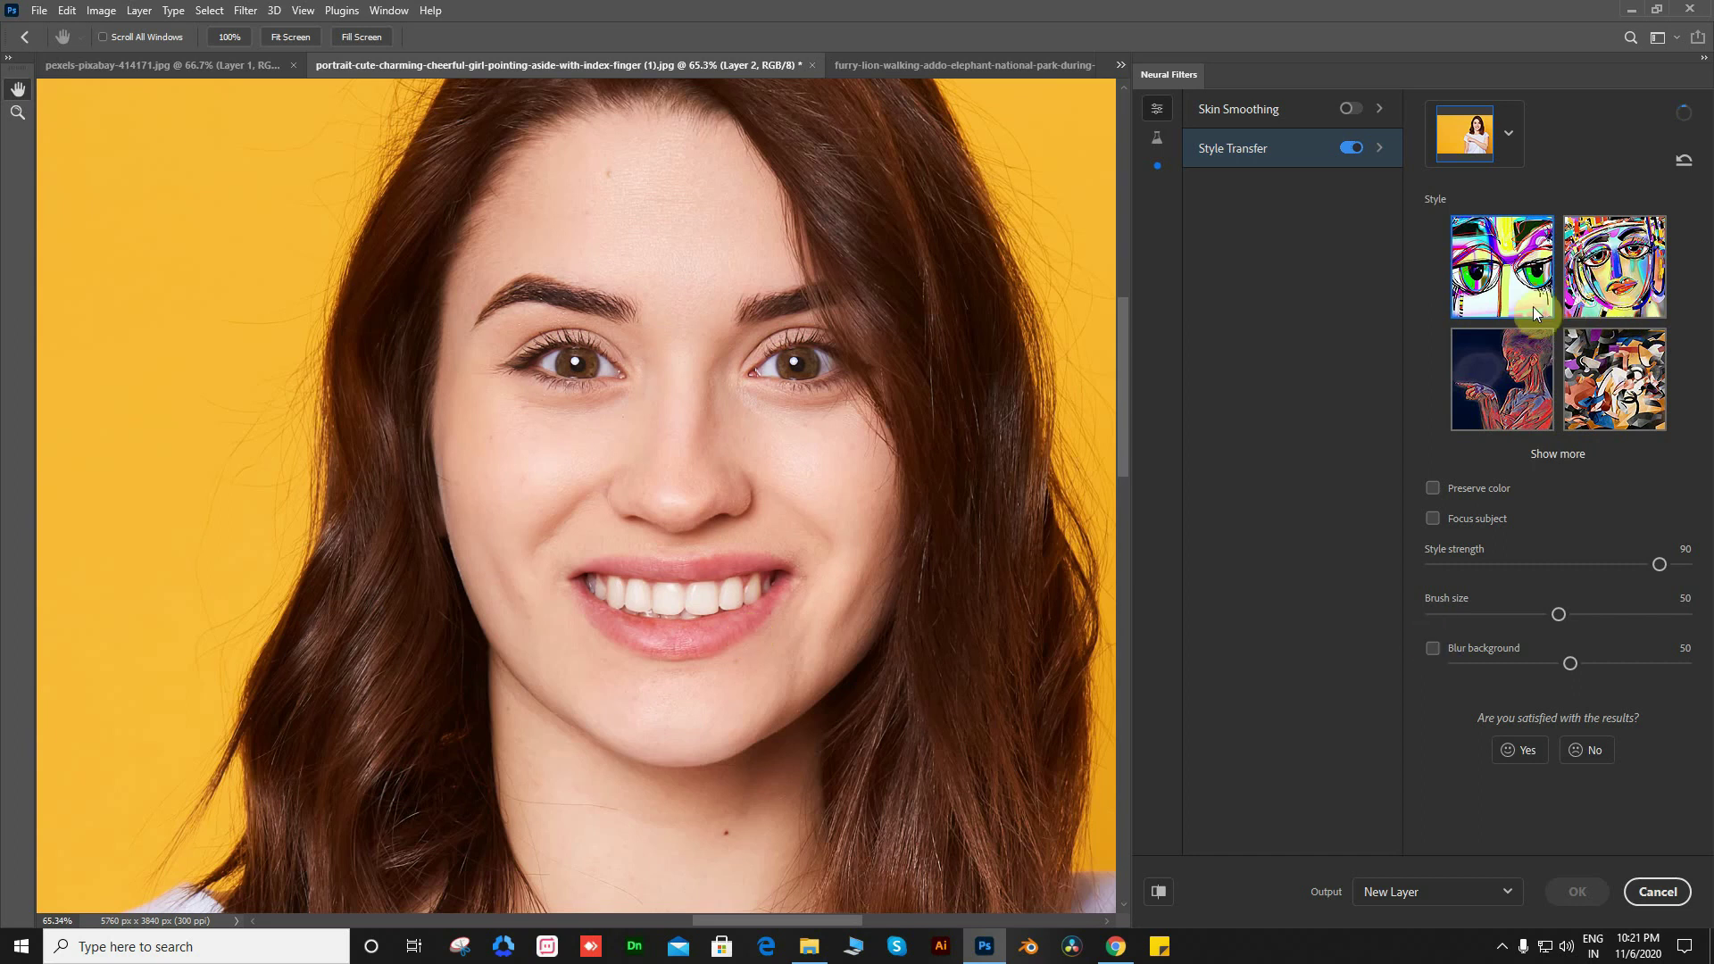
scroll(724, 493, down, 3)
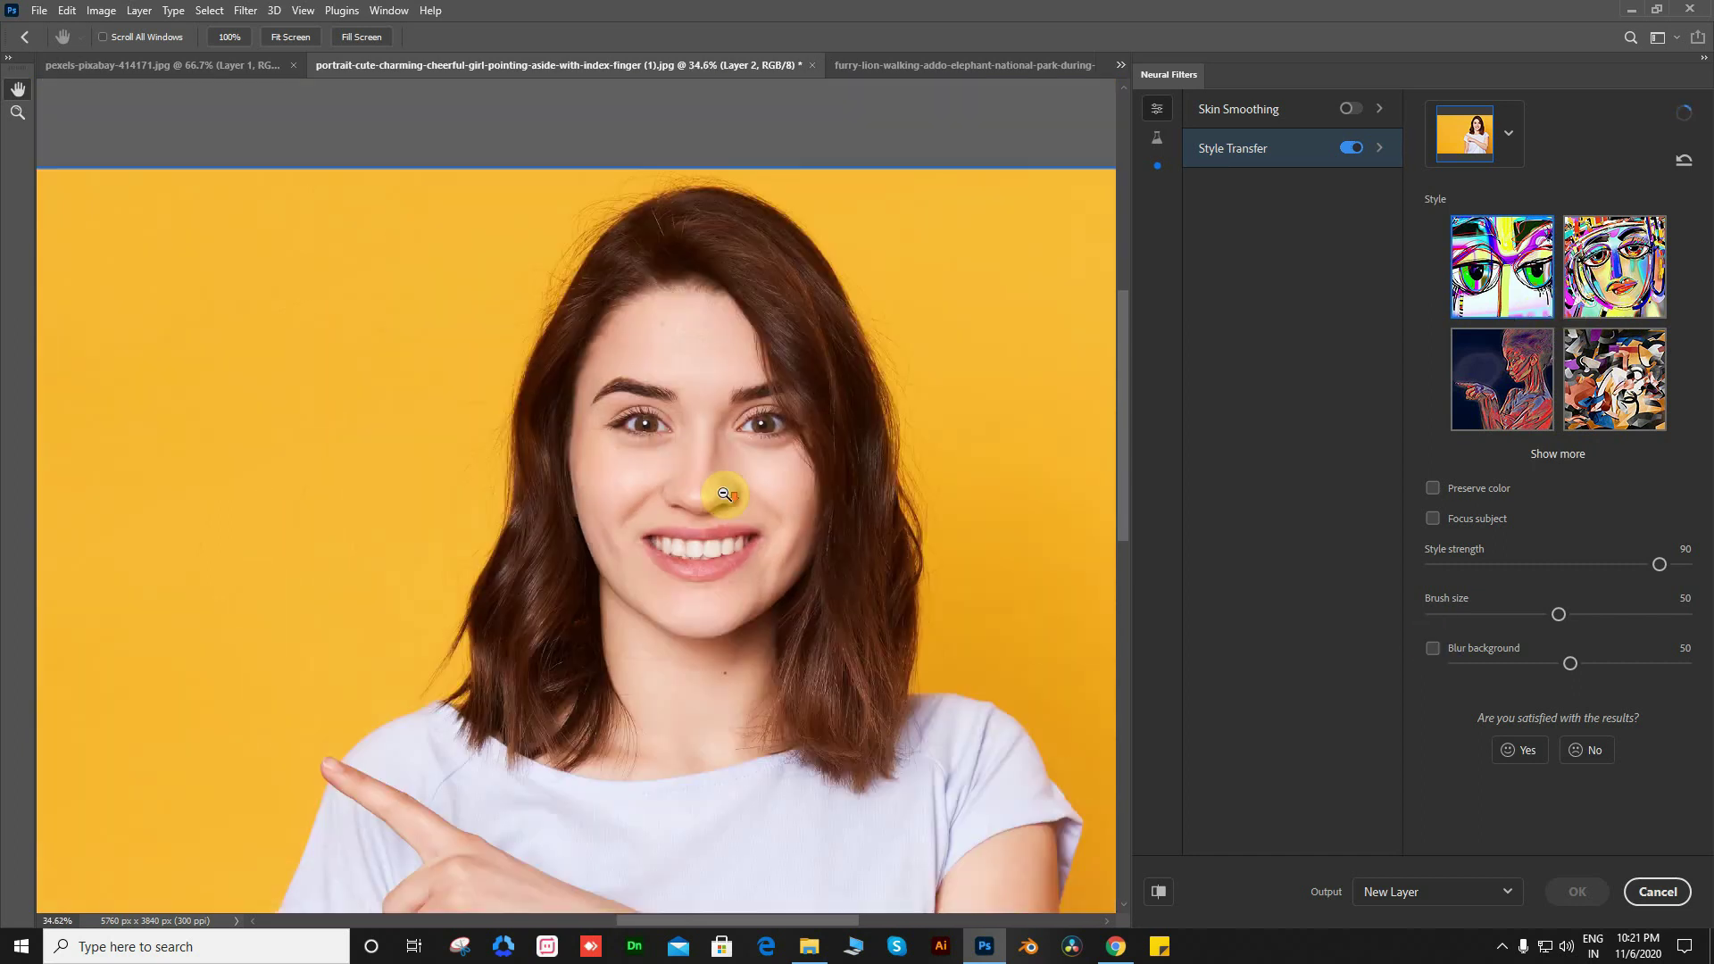
scroll(725, 494, down, 3)
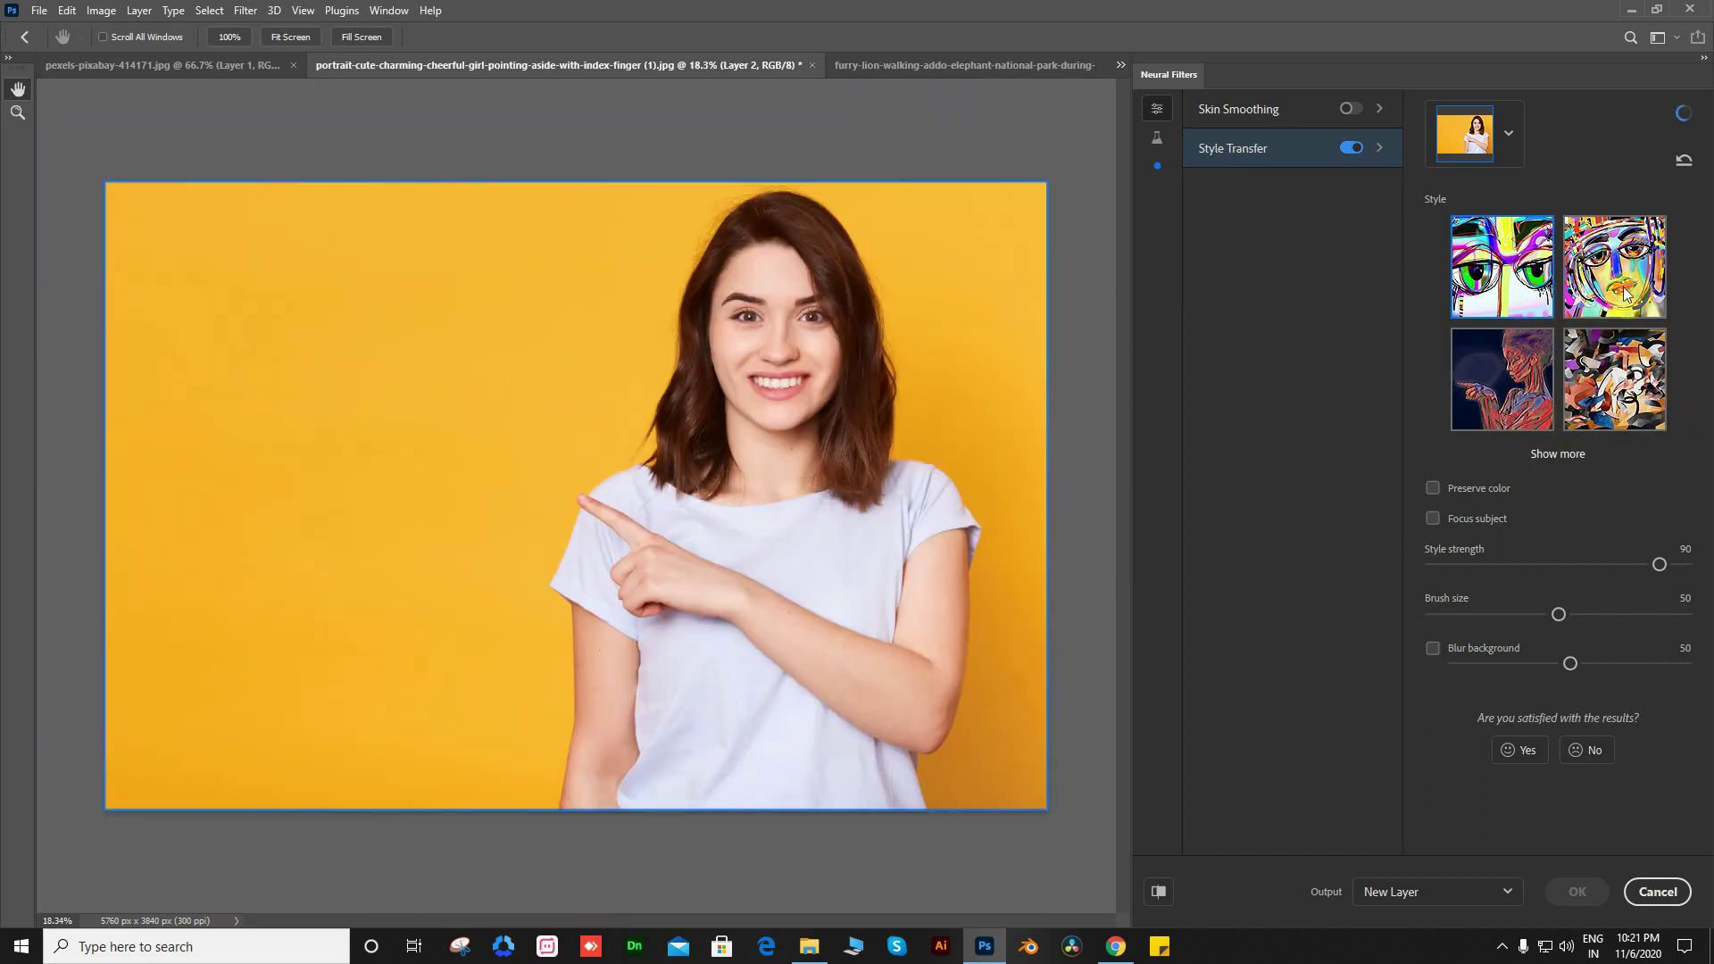
click(1555, 455)
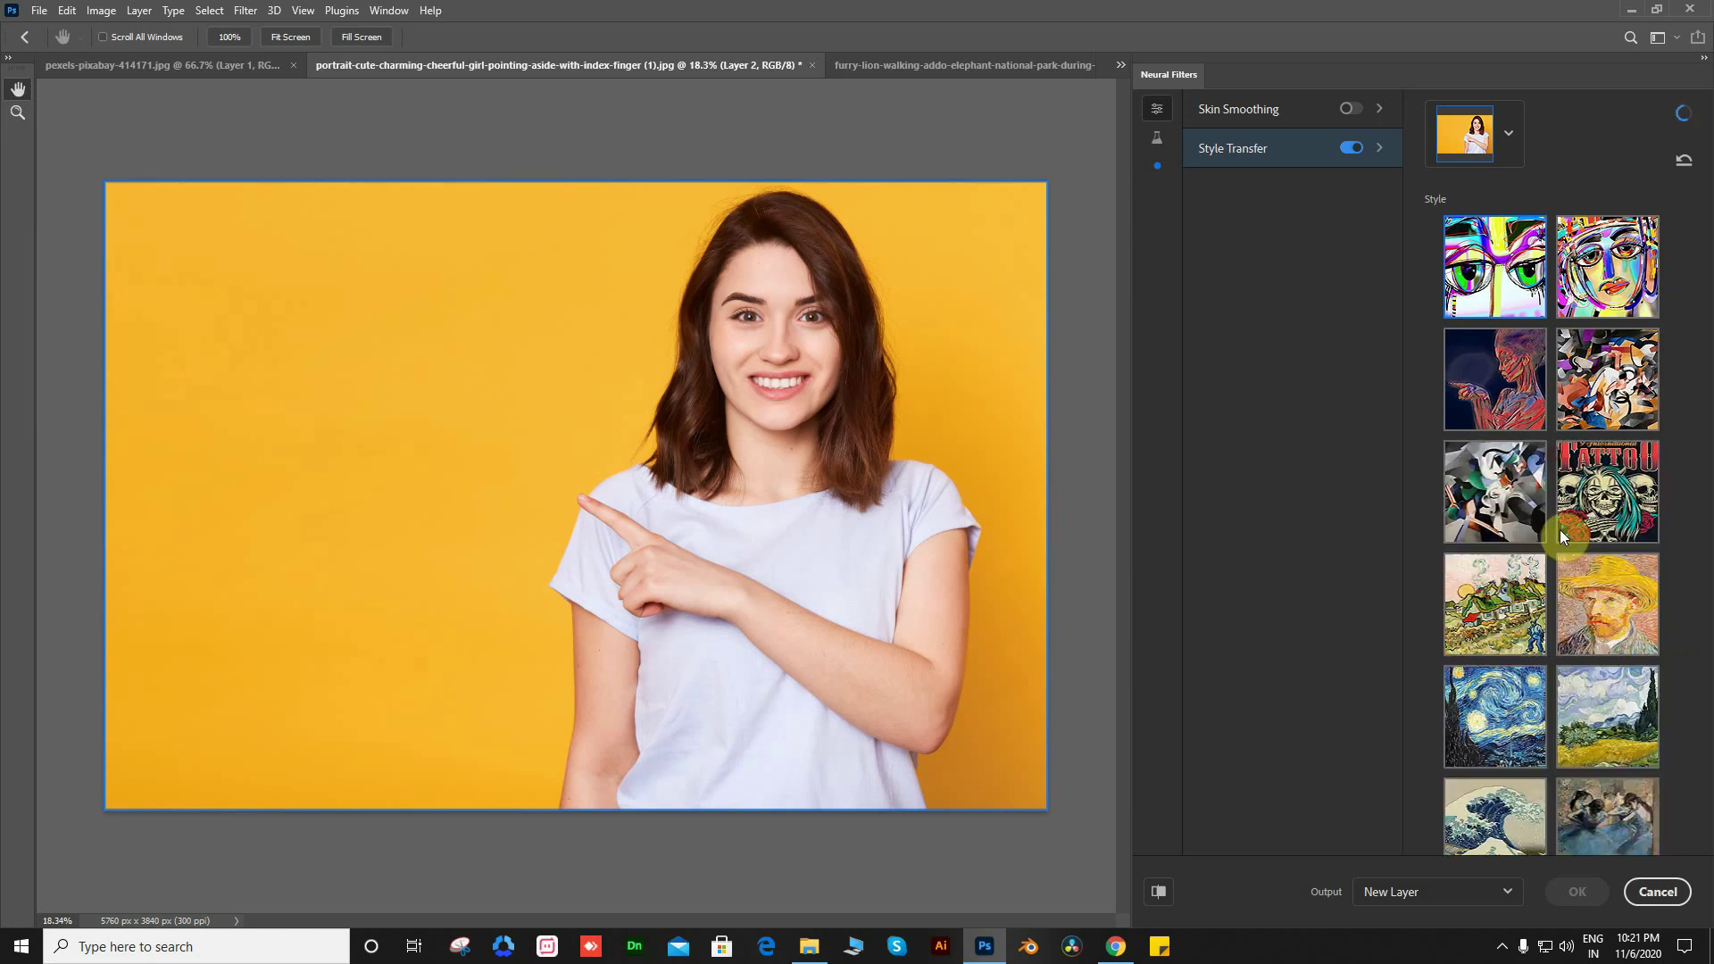
click(1536, 584)
Try the blue portrait art style, then disable Style Transfer and show the Beta filters
scroll(1534, 584, down, 5)
scroll(1534, 585, down, 5)
scroll(1534, 587, down, 5)
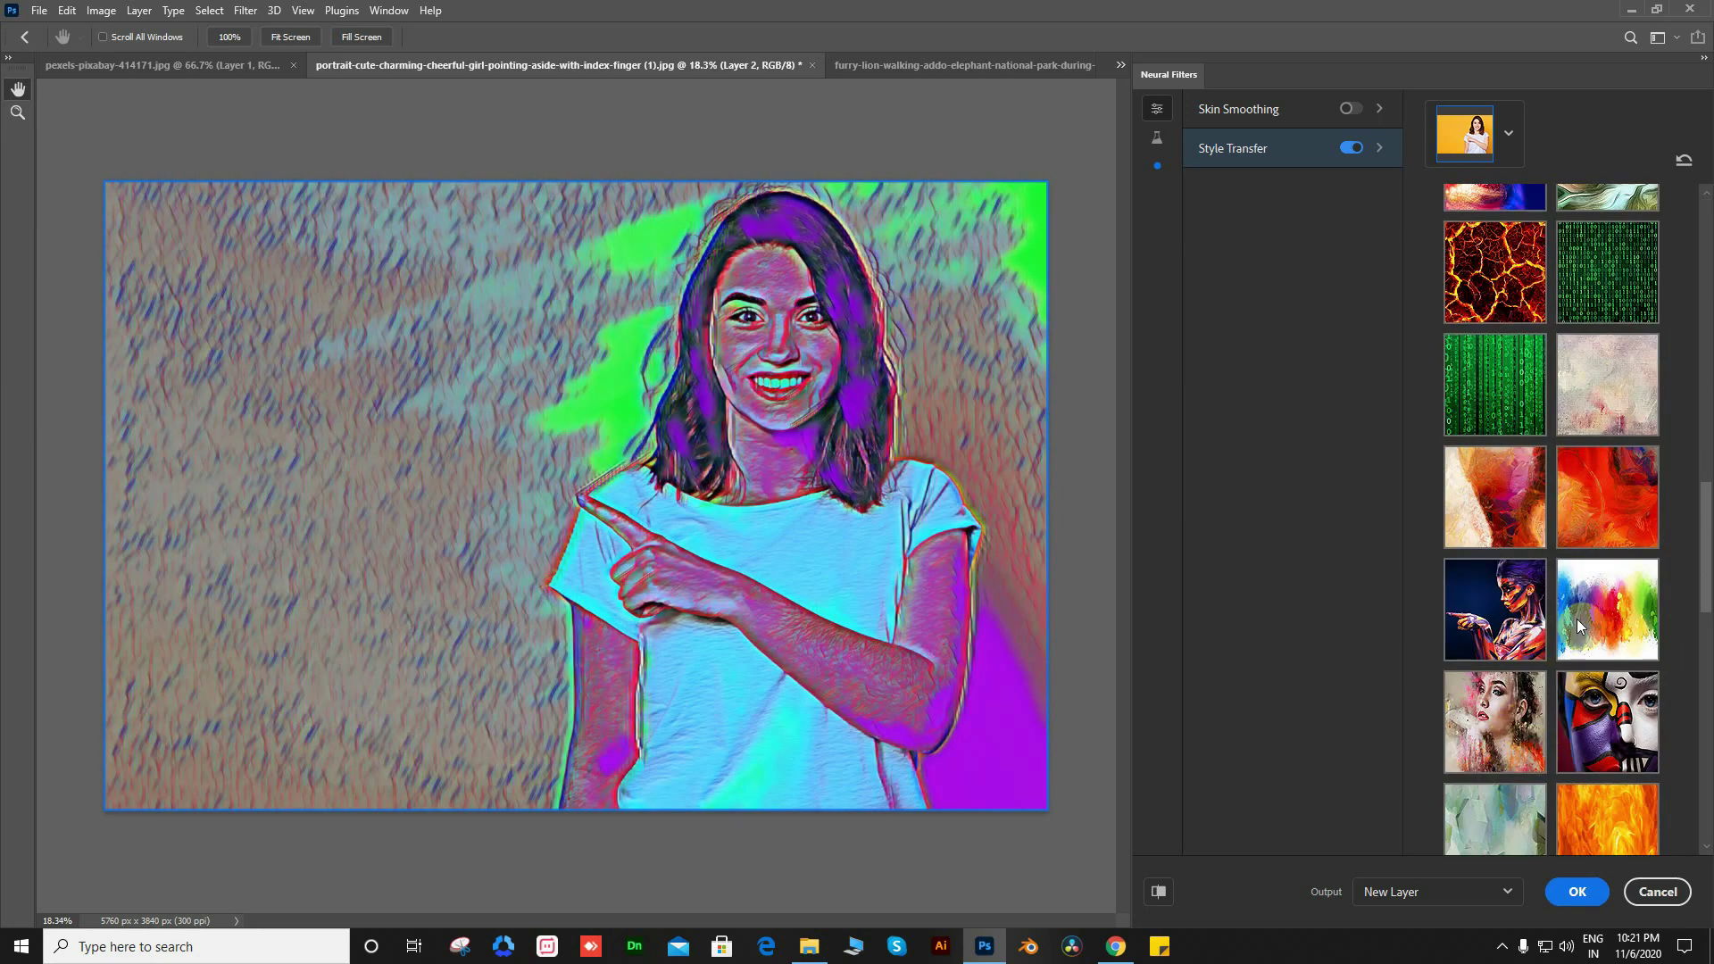
scroll(1576, 619, up, 5)
scroll(1577, 618, down, 5)
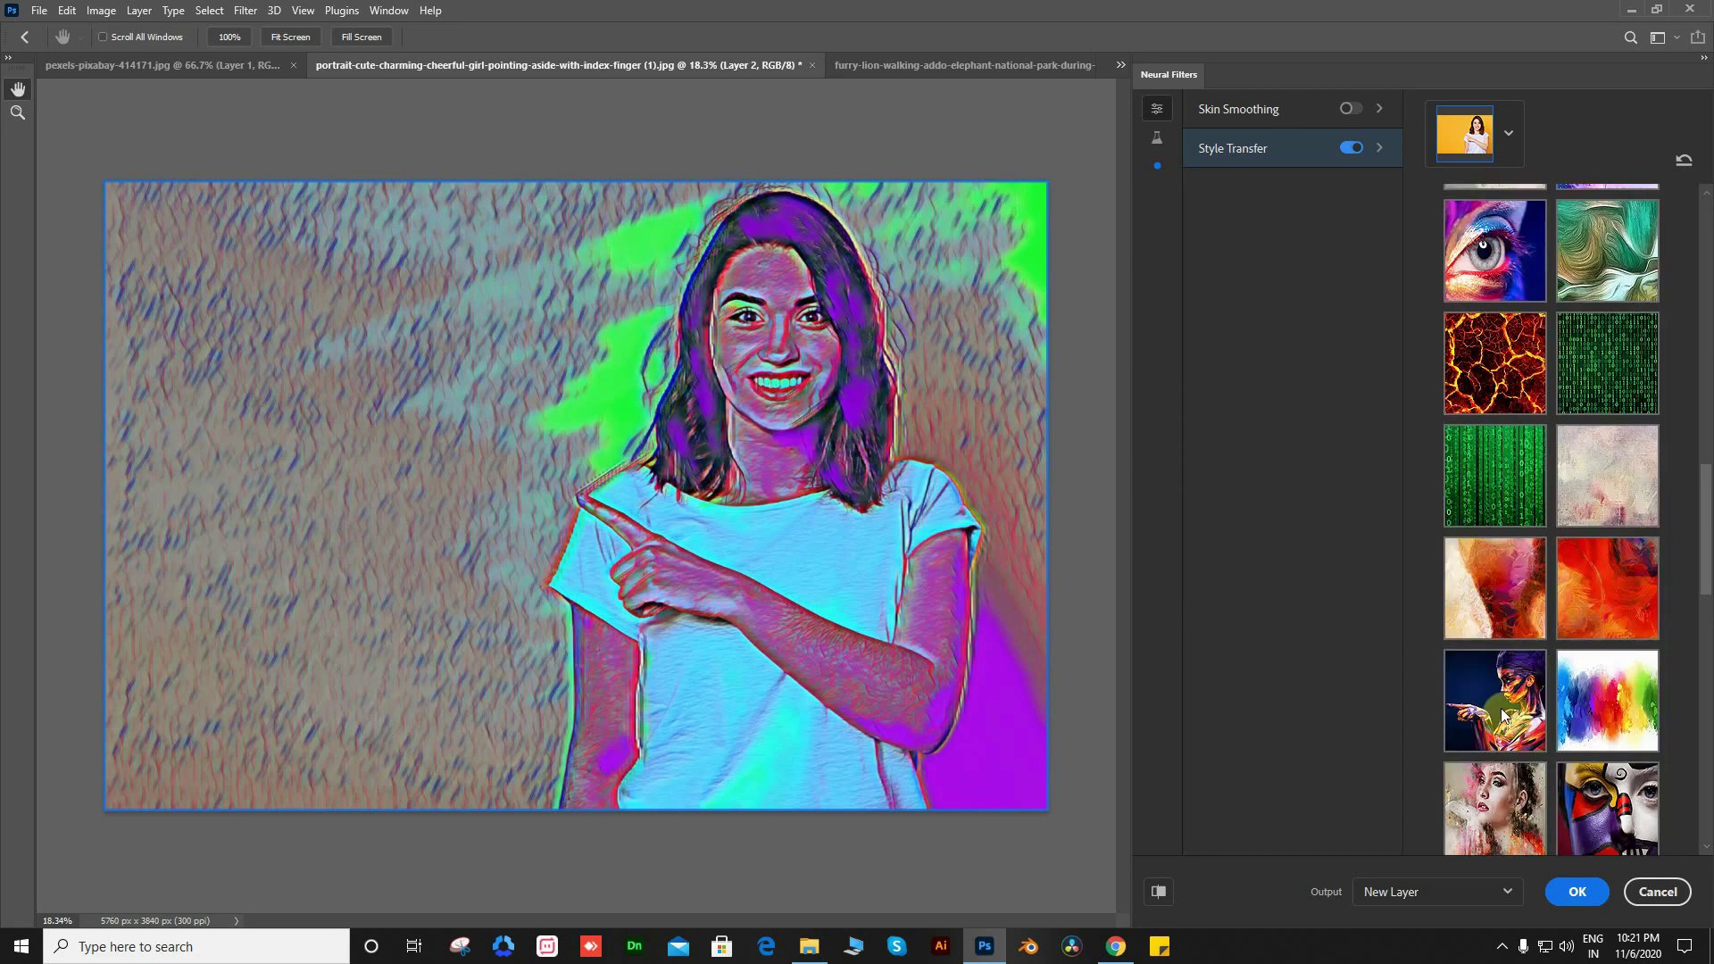
click(1528, 720)
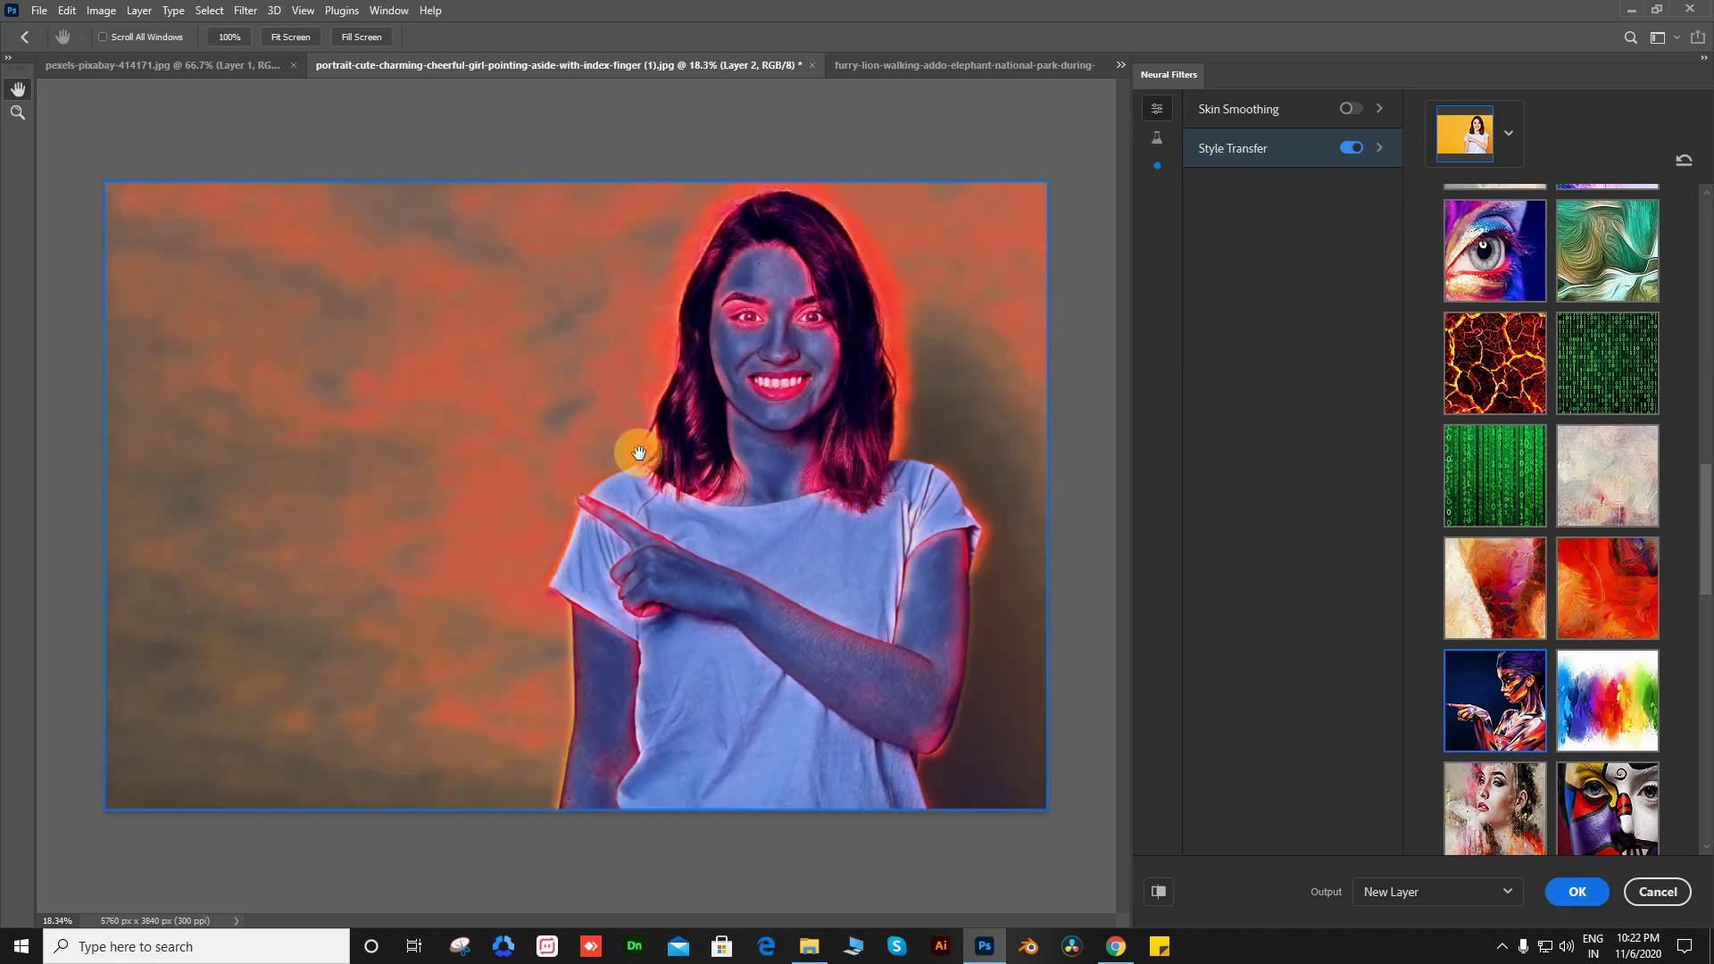
click(1357, 149)
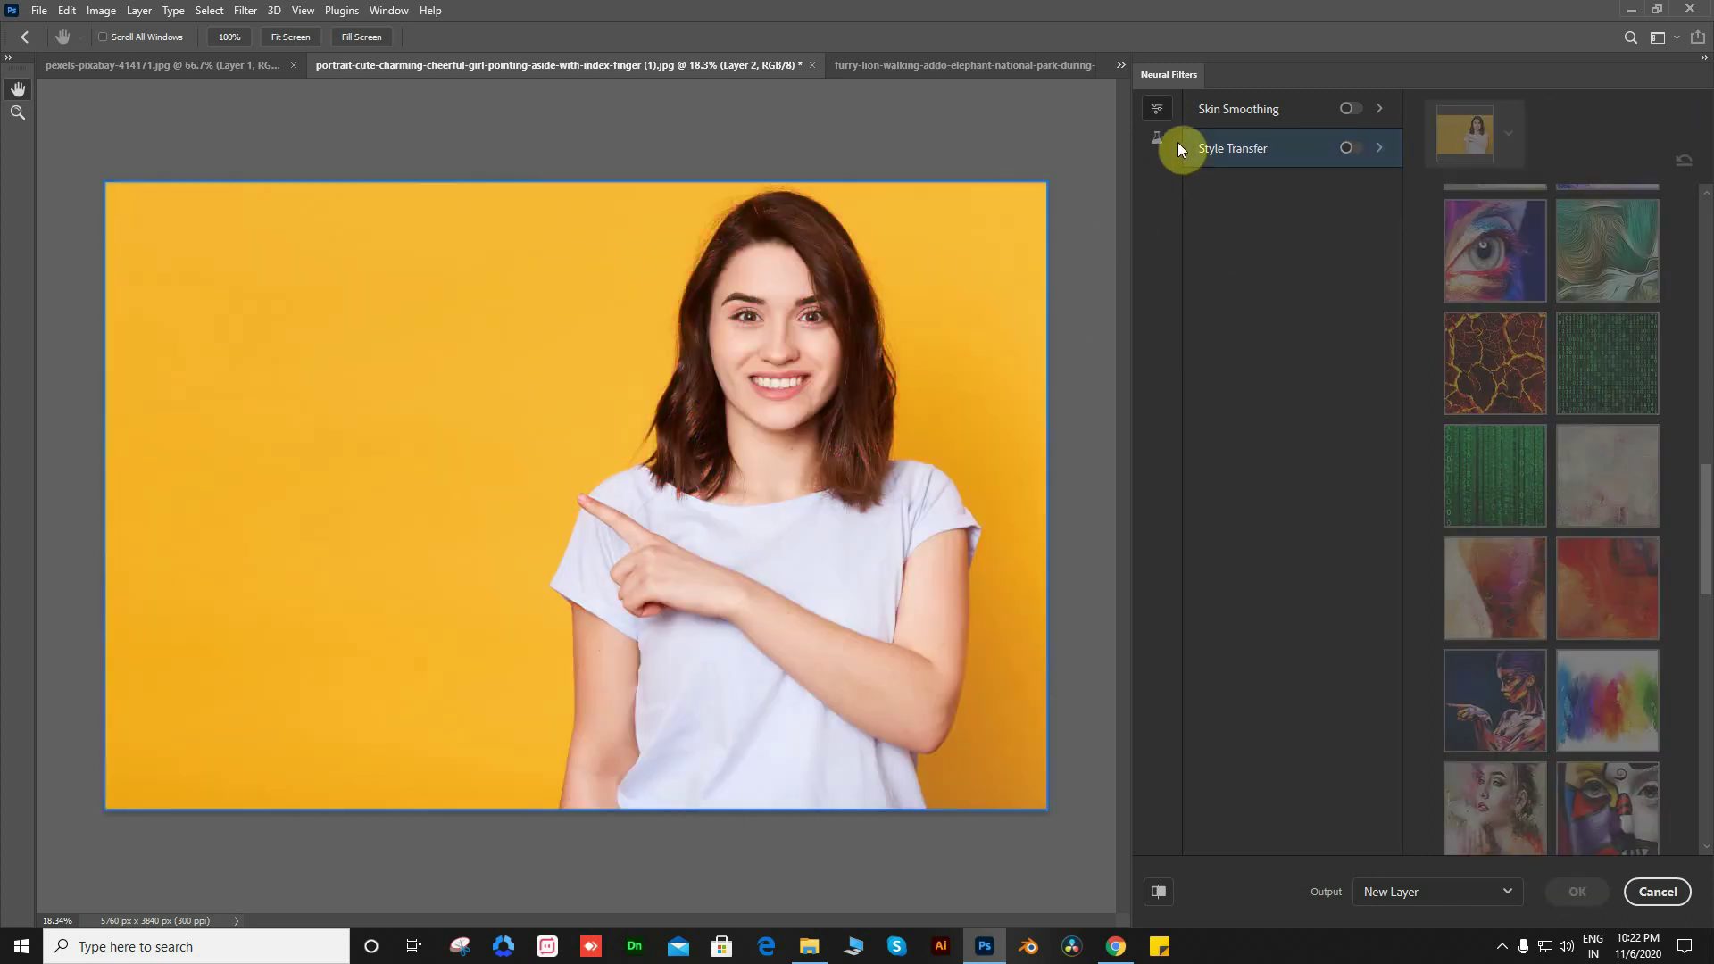
click(1157, 138)
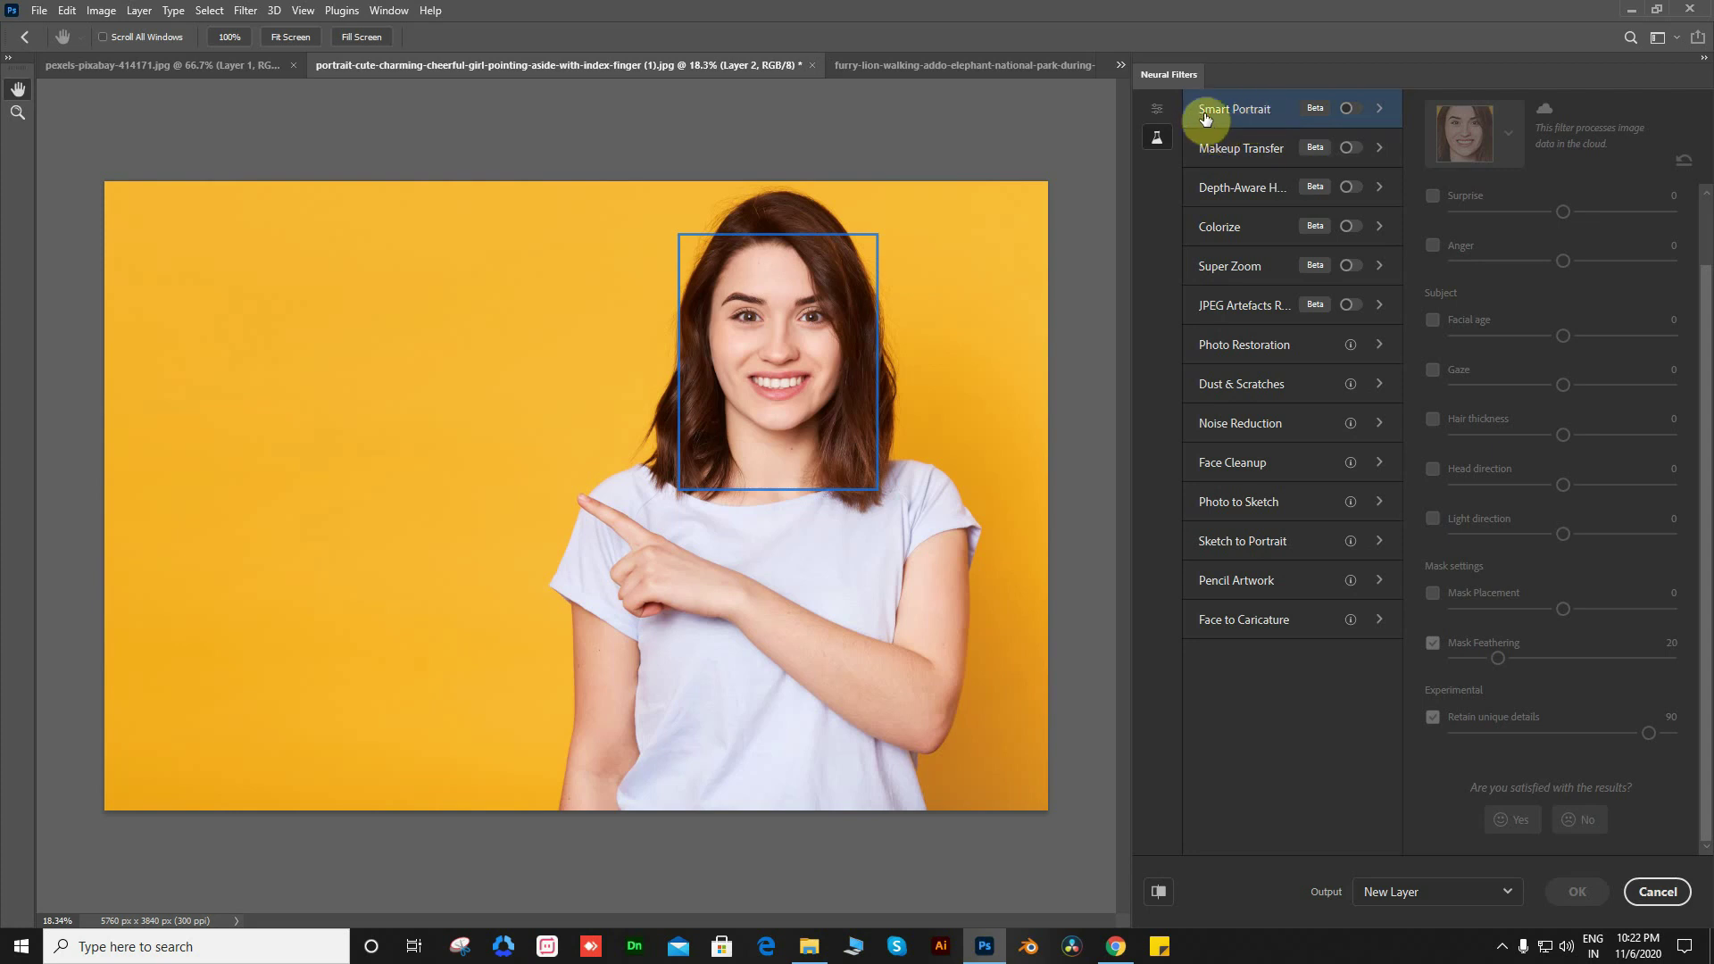
Enable Smart Portrait, zoom into the girl's face and set Gaze to 50
click(1349, 110)
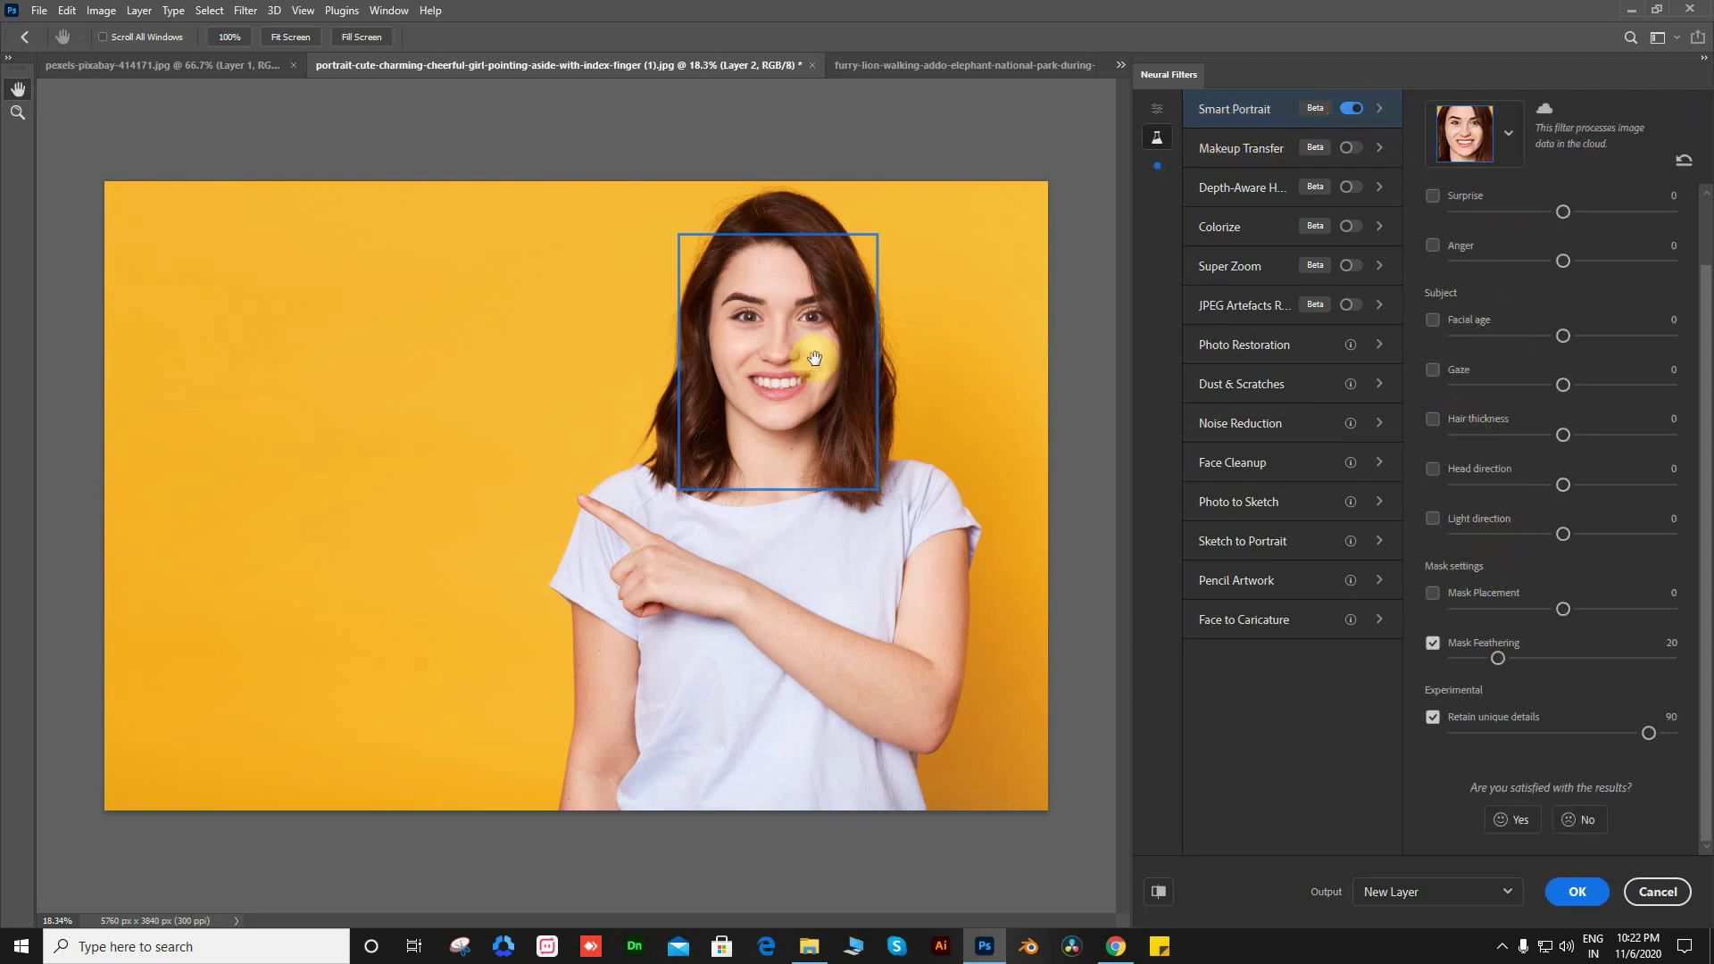
click(826, 296)
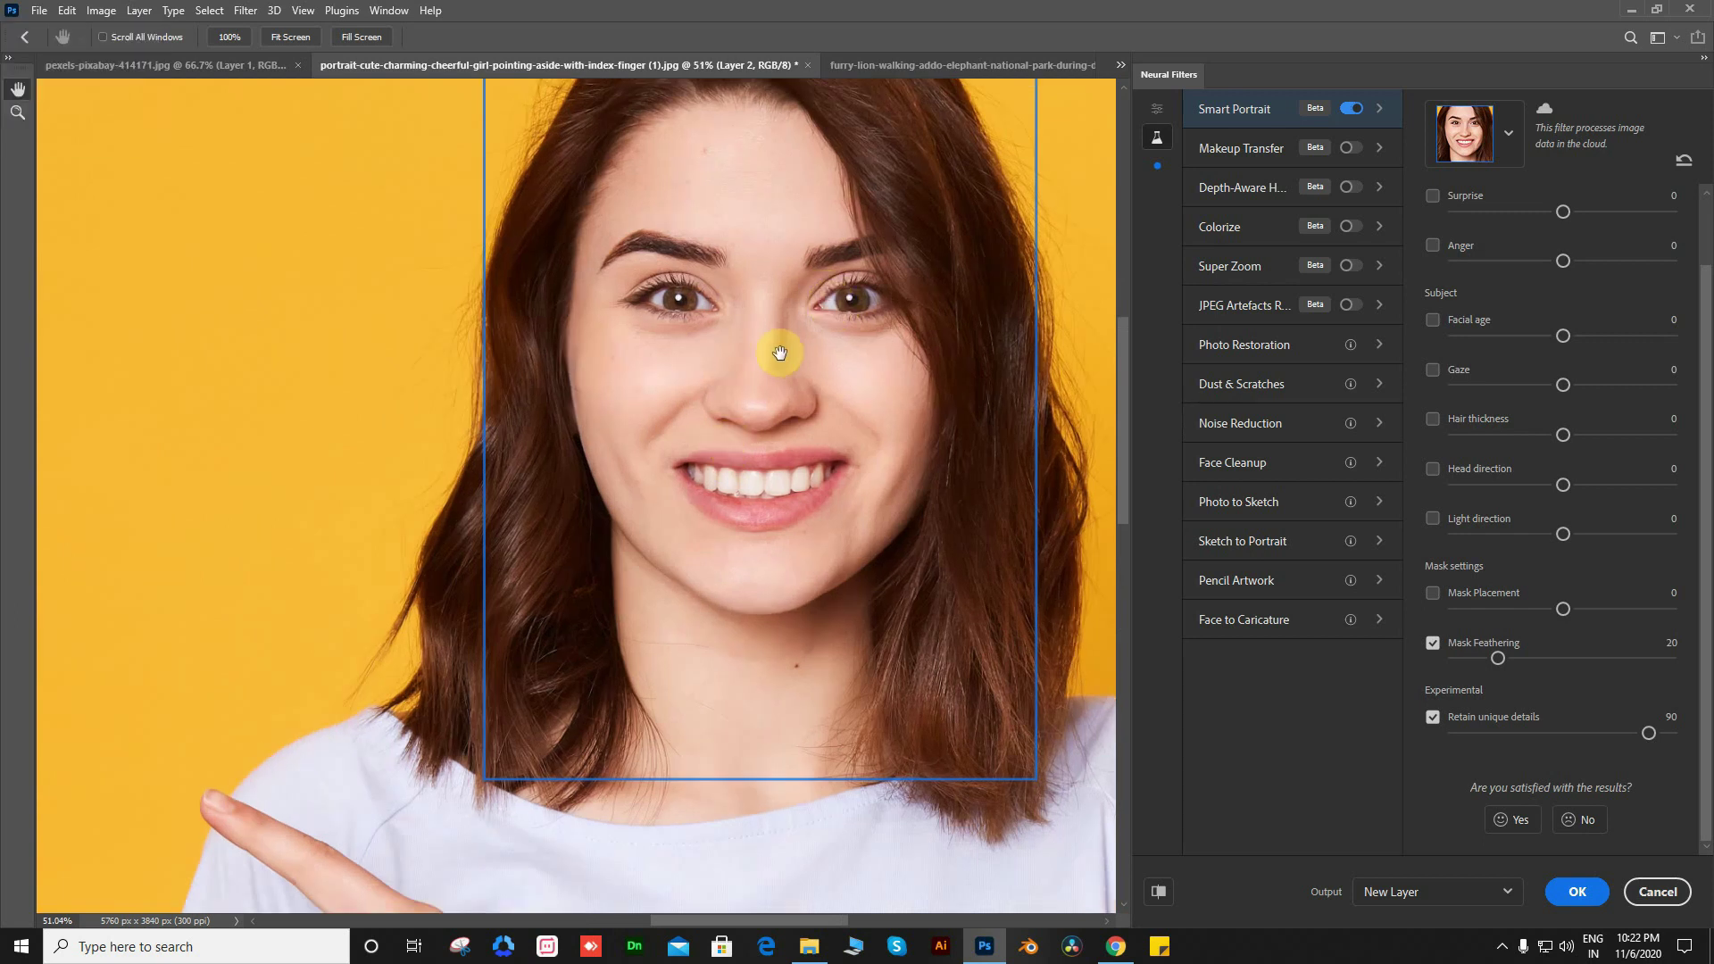
mouse_move(777, 348)
mouse_down()
mouse_move(678, 536)
mouse_move(611, 501)
mouse_up()
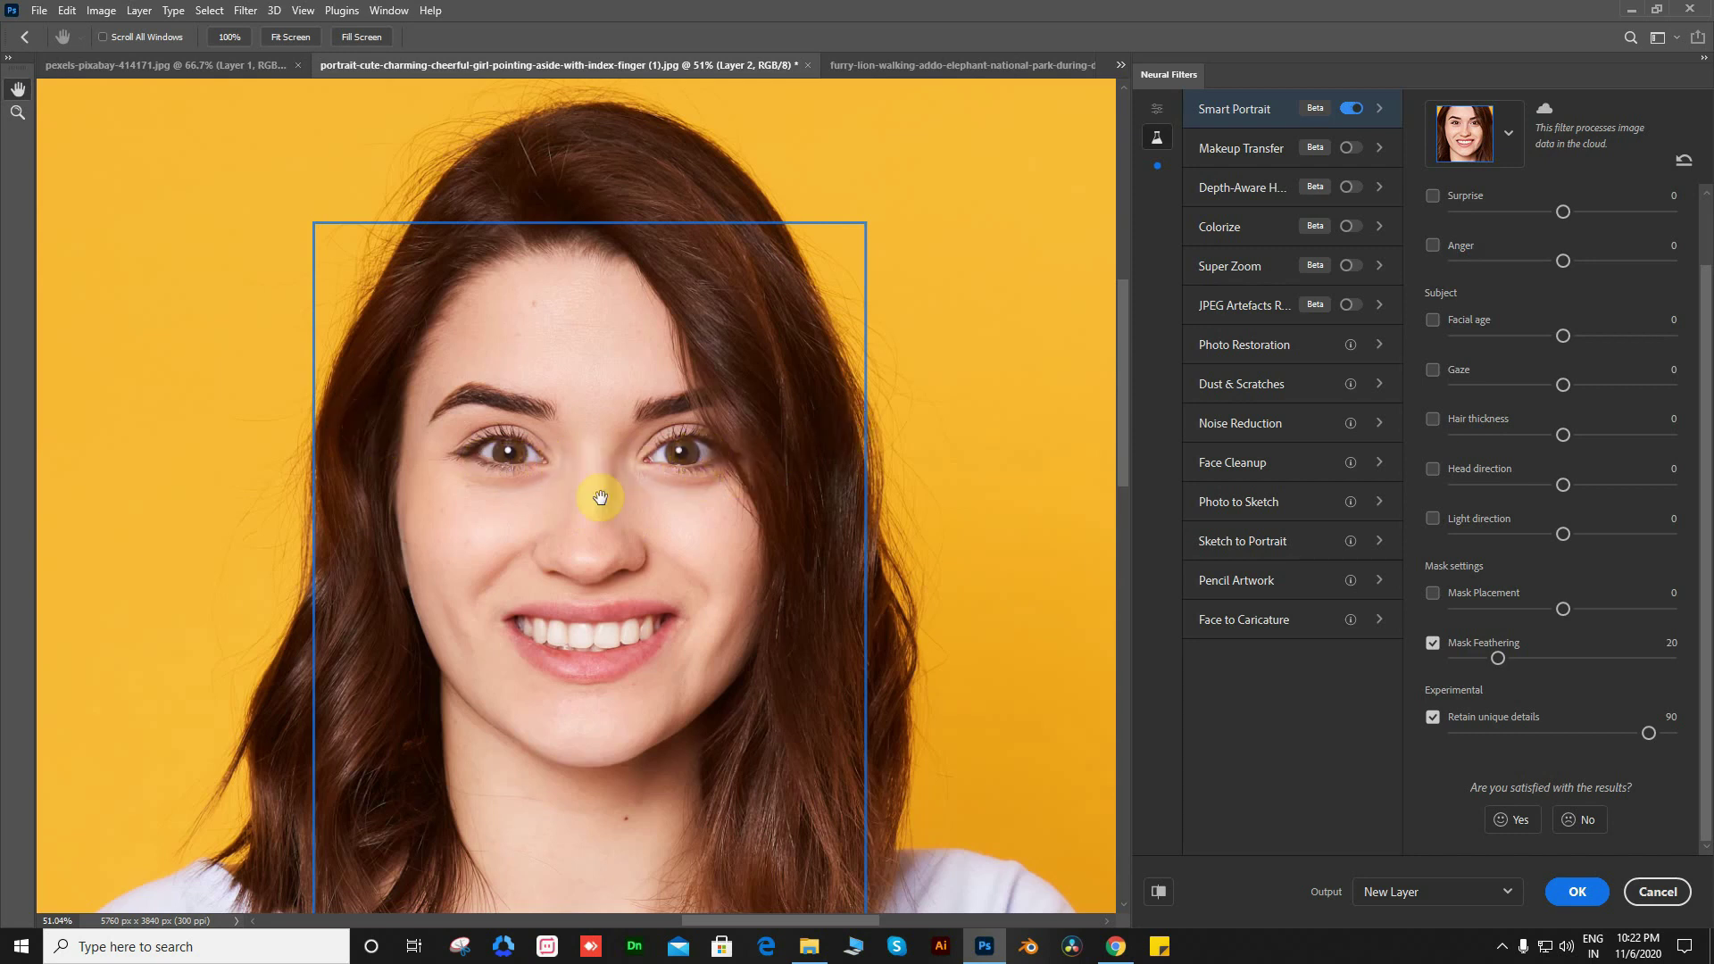
drag(1562, 386, 1696, 431)
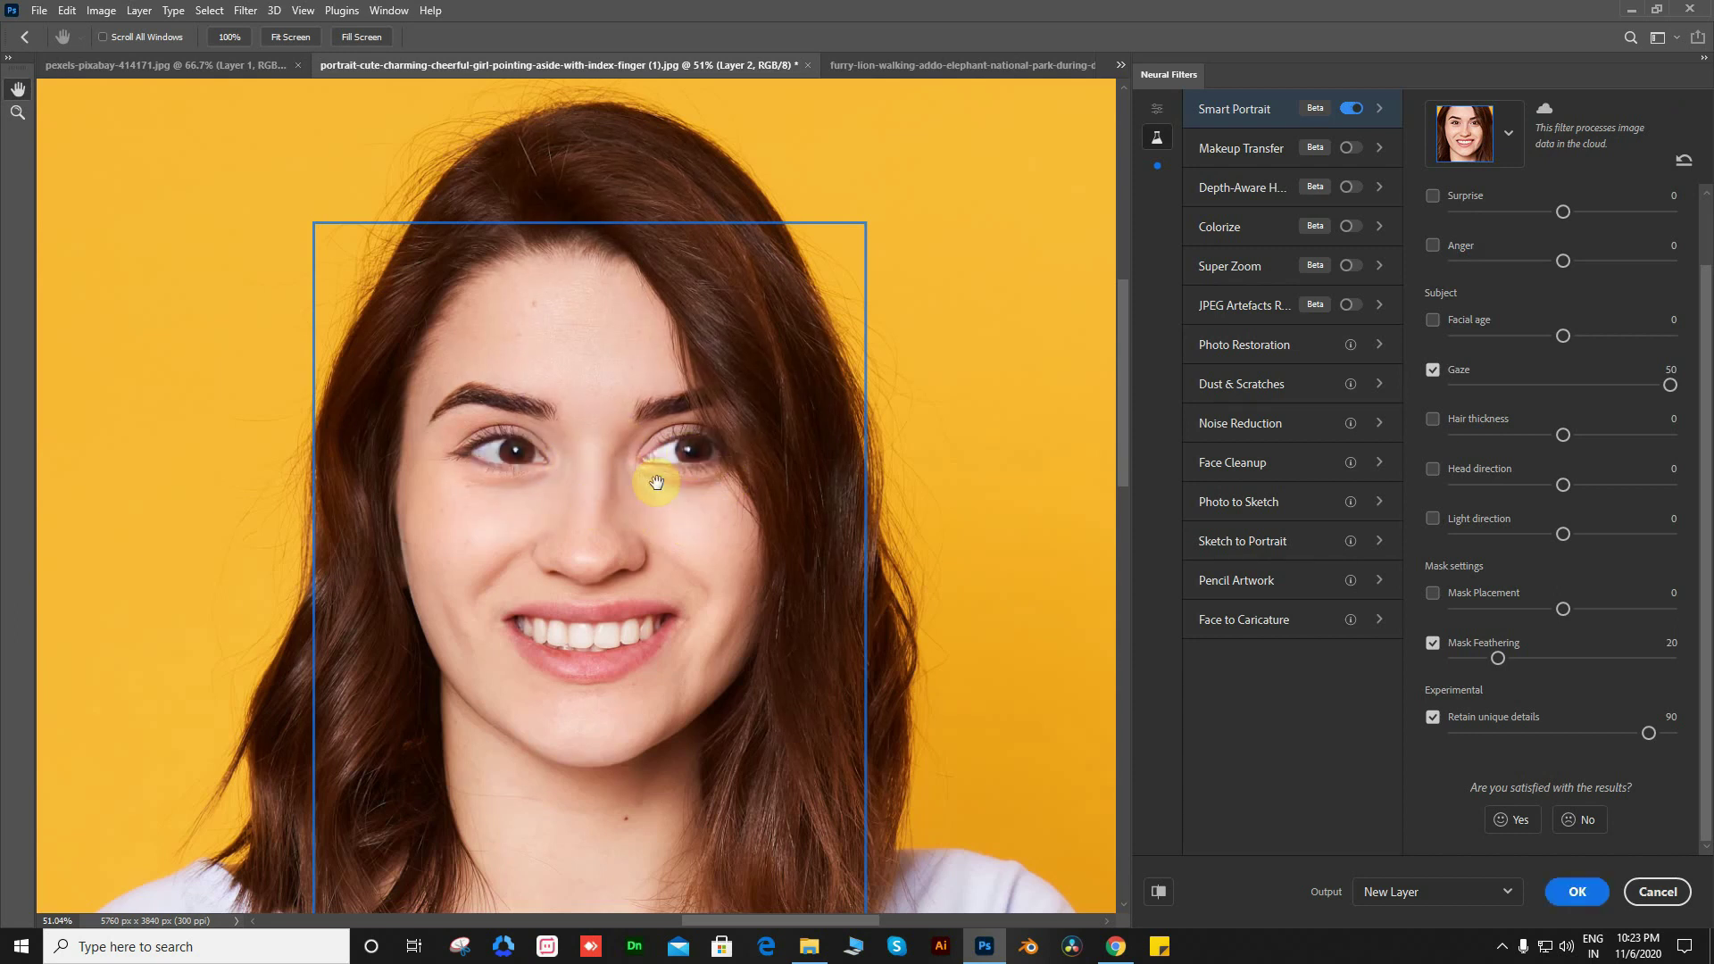
Flip the preview repeatedly to compare the sideways gaze with the original photo
click(1161, 894)
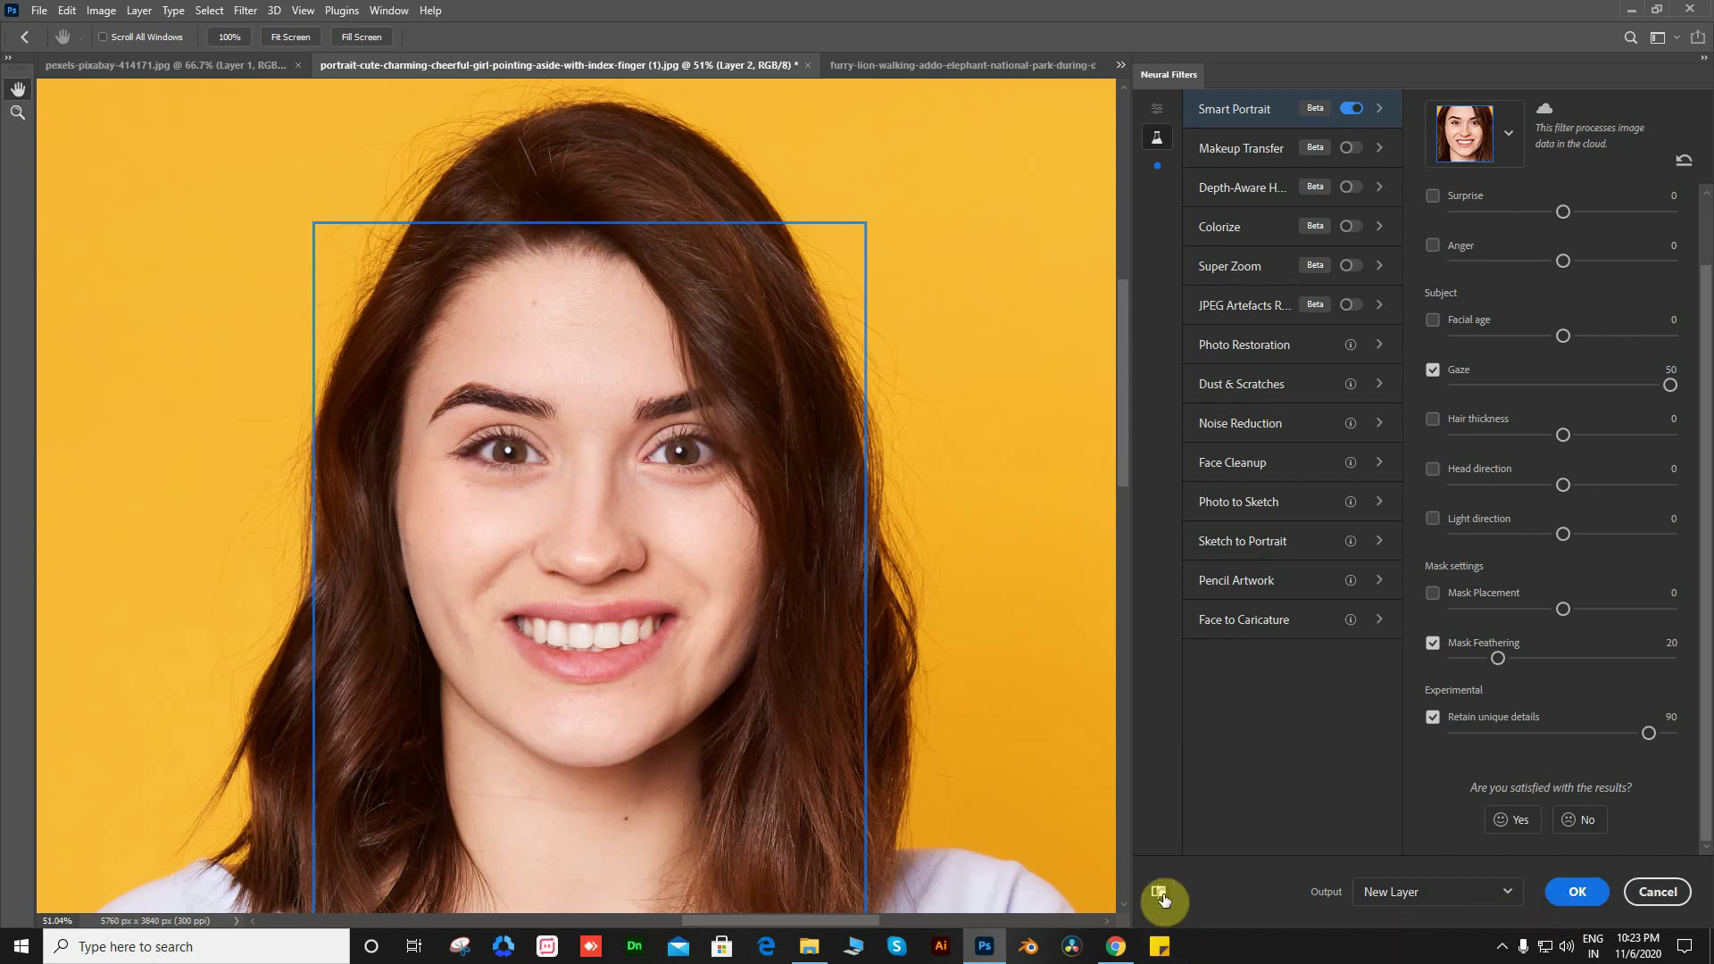
click(1161, 894)
click(1161, 893)
click(1161, 893)
click(1161, 894)
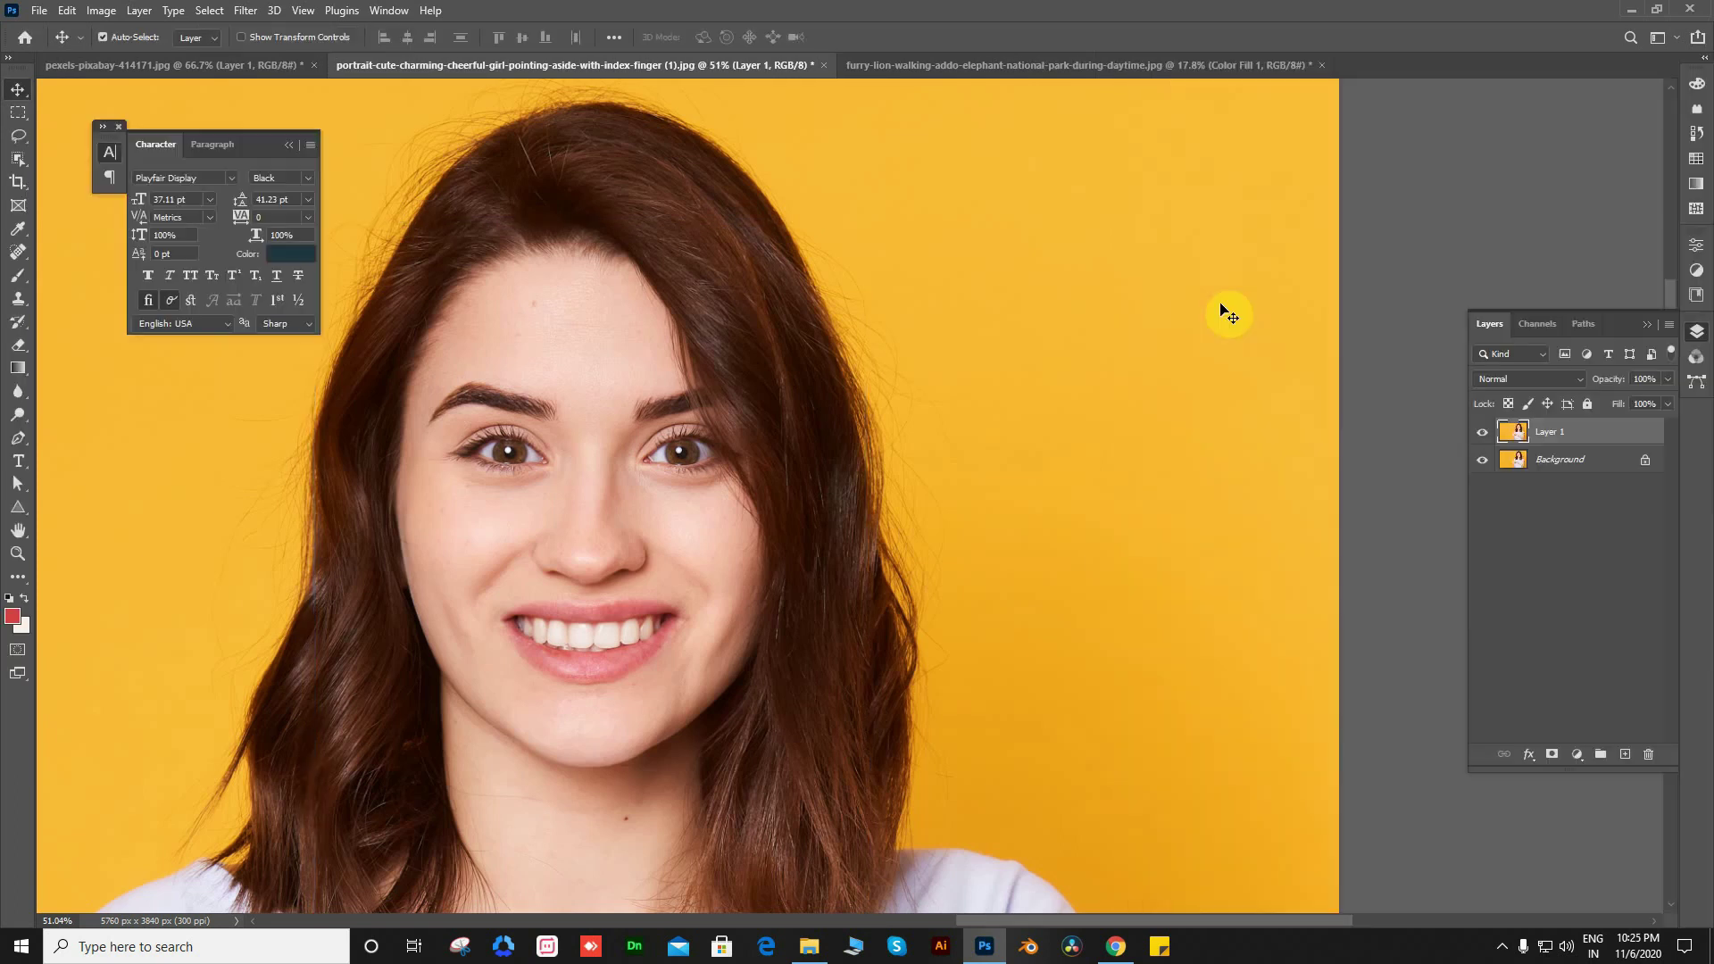
Choose Plugins > Browse Plugins to bring up the Creative Cloud plugin marketplace
click(346, 14)
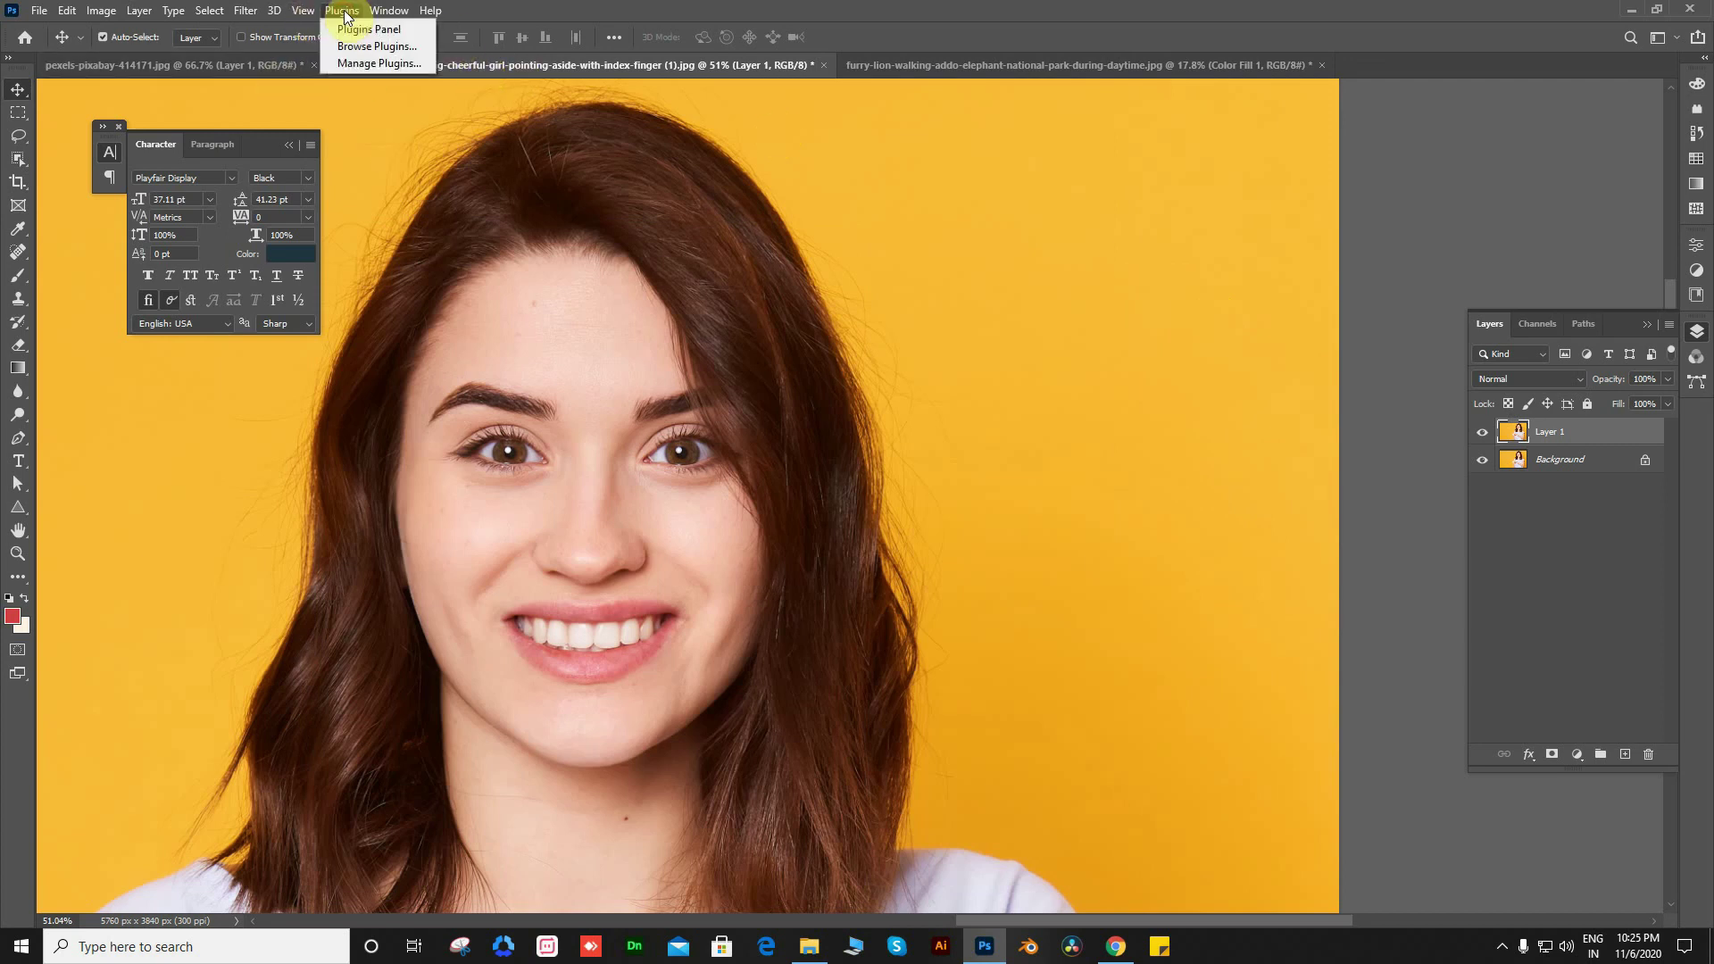
click(386, 49)
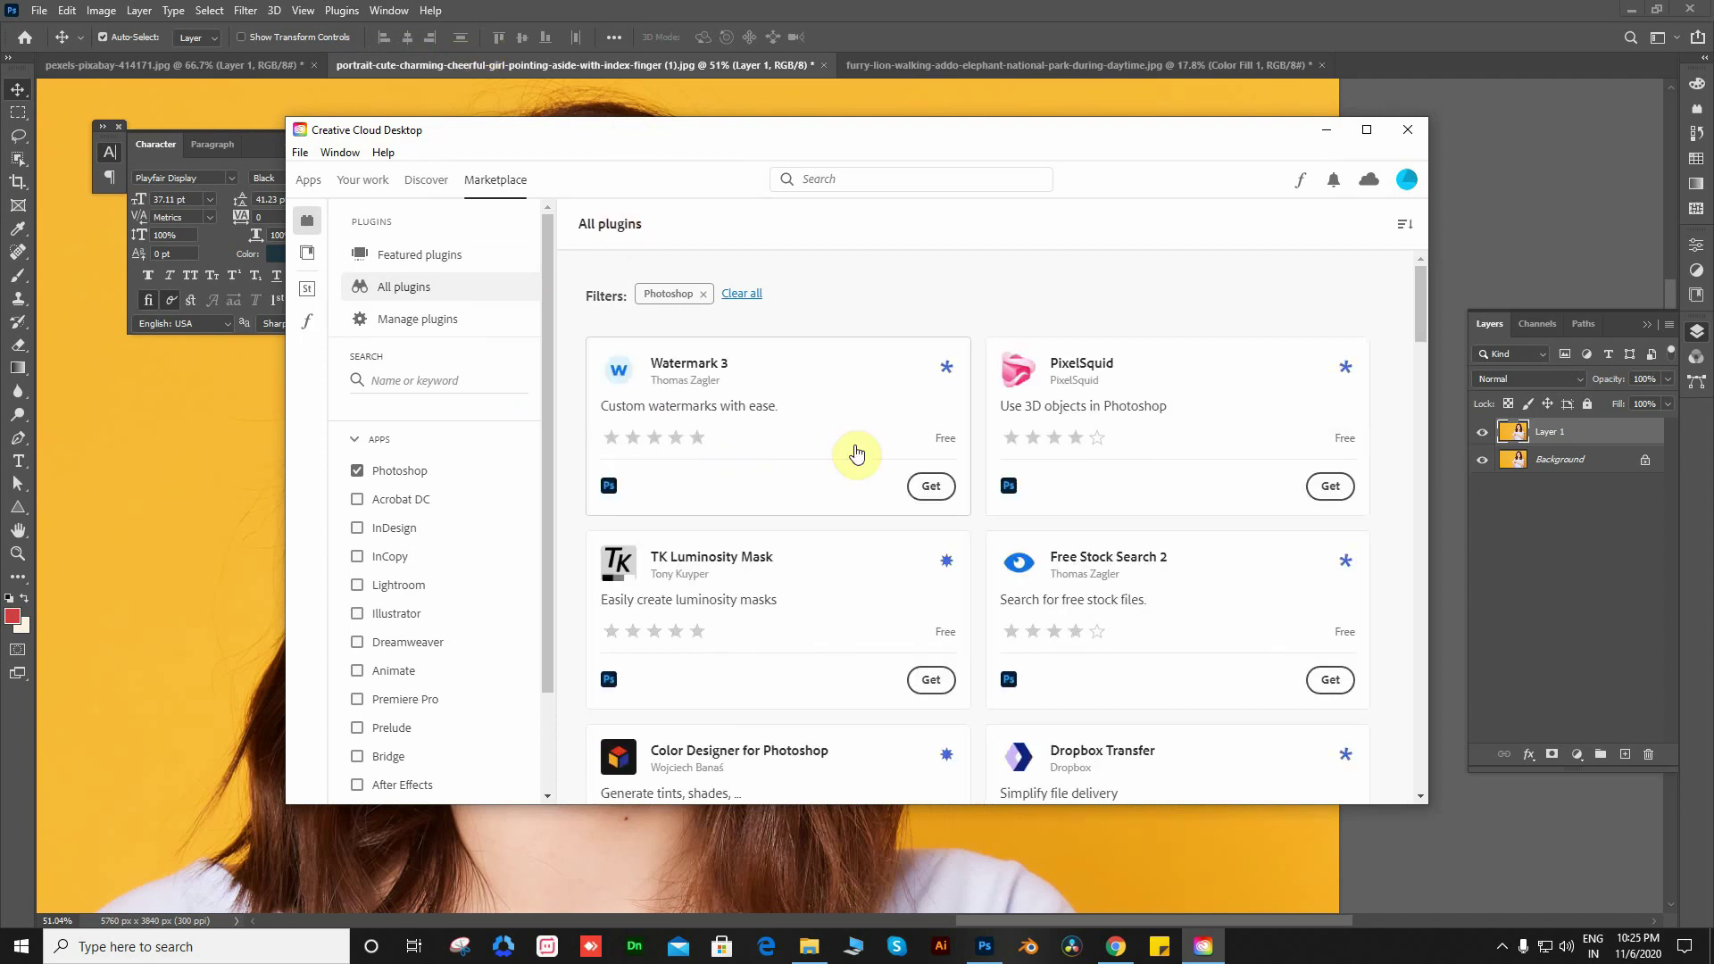
Scroll through the Marketplace's Photoshop plugin list, then close the Creative Cloud window
scroll(794, 362, down, 2)
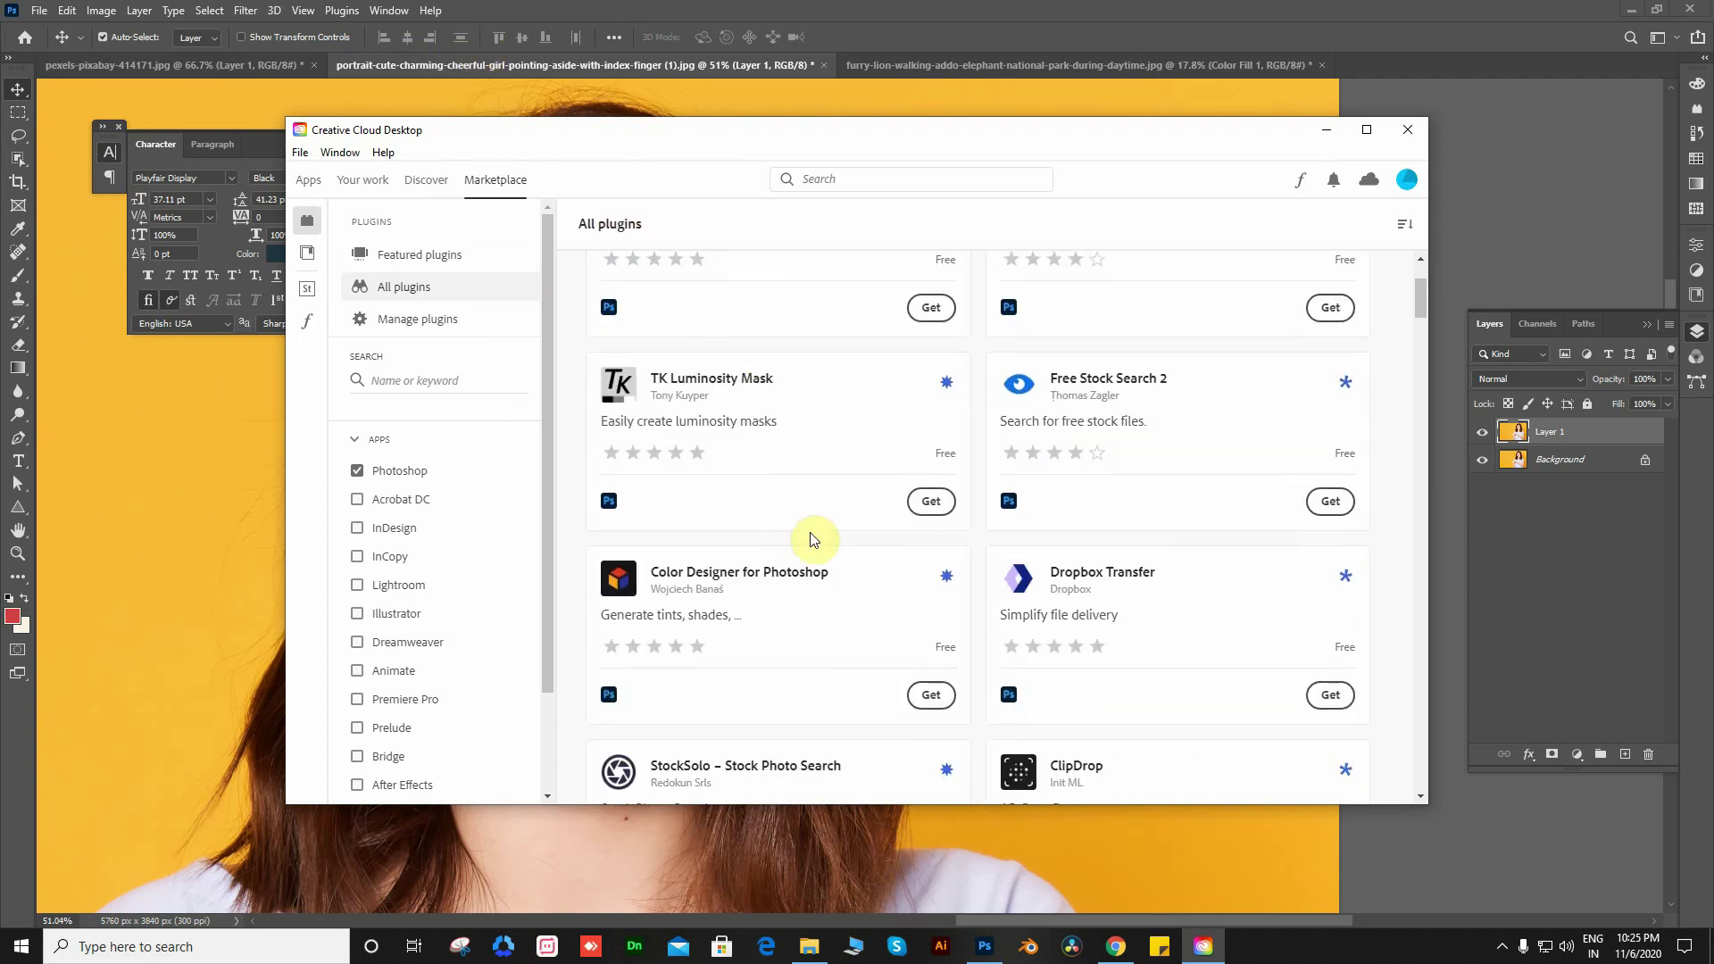
scroll(796, 591, down, 2)
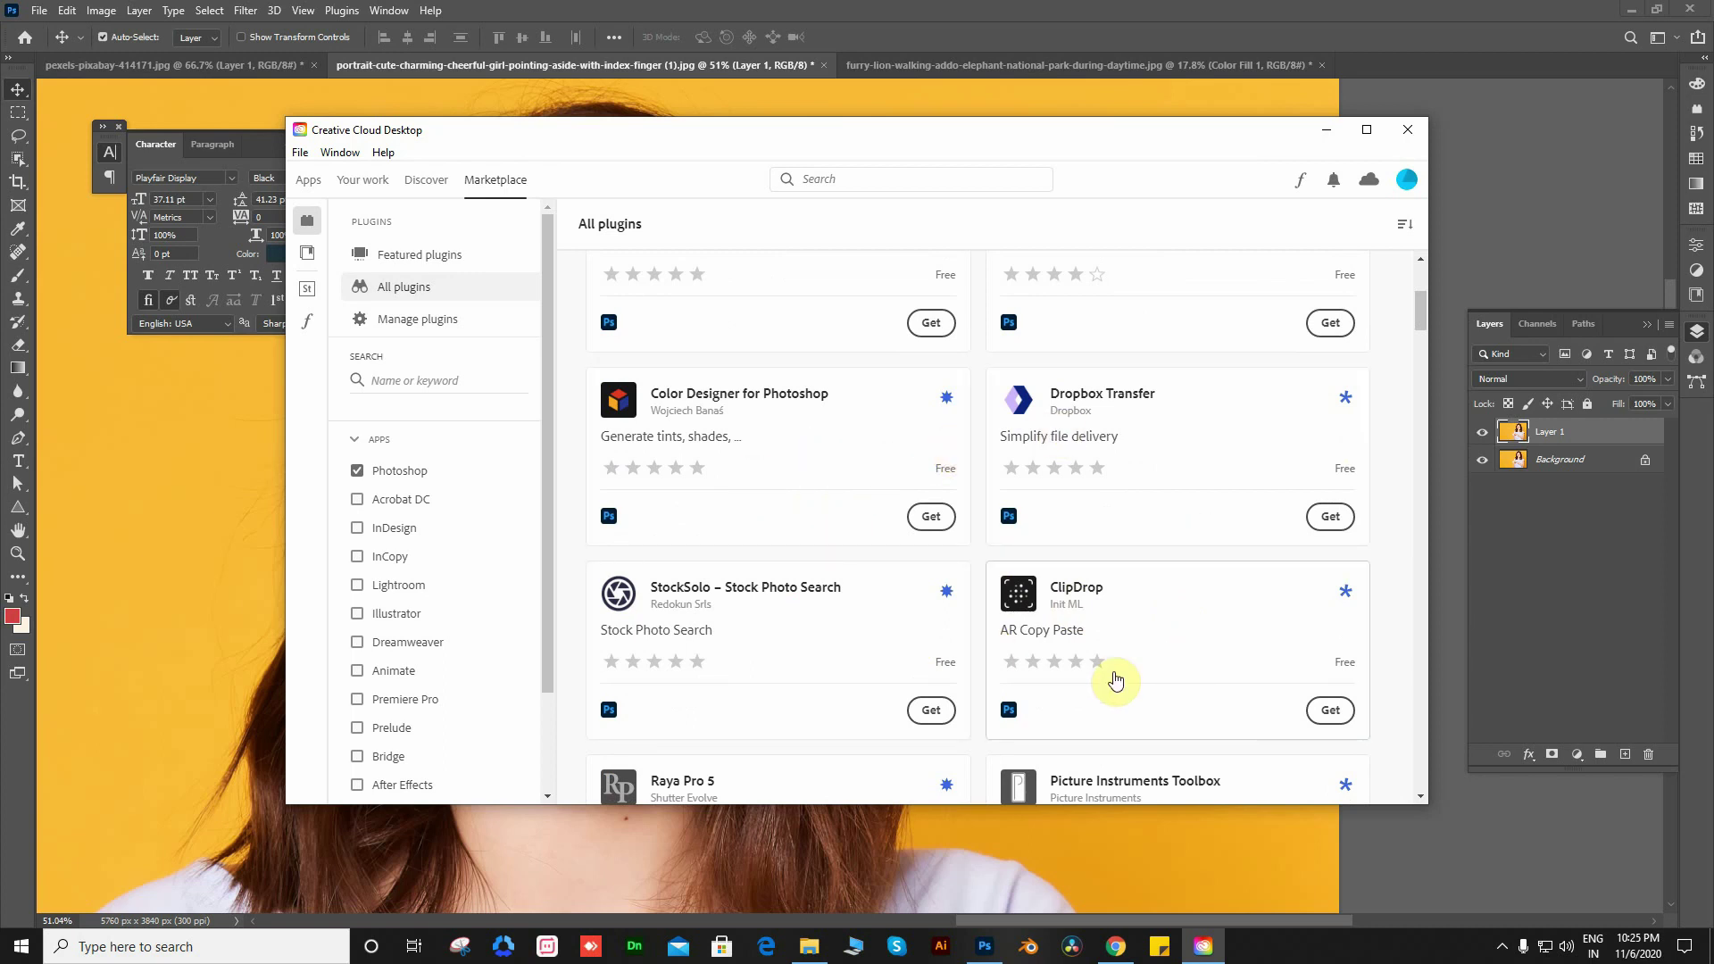
scroll(767, 527, down, 2)
scroll(814, 647, down, 2)
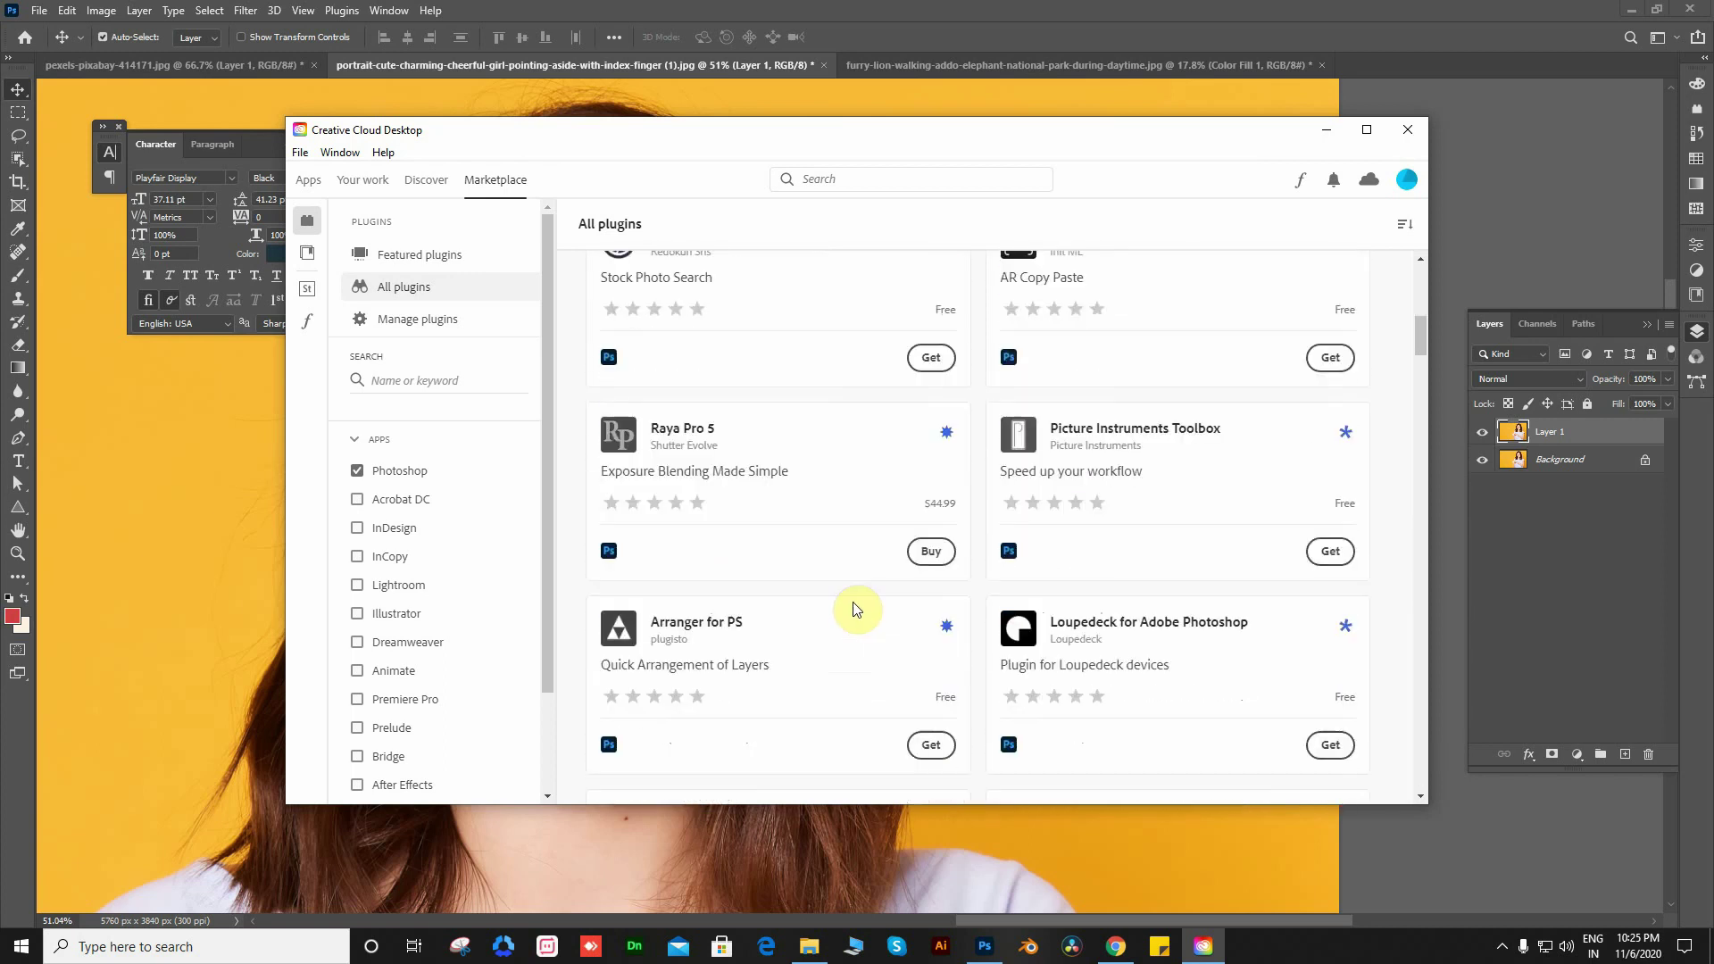
scroll(858, 604, down, 1)
scroll(1437, 259, up, 5)
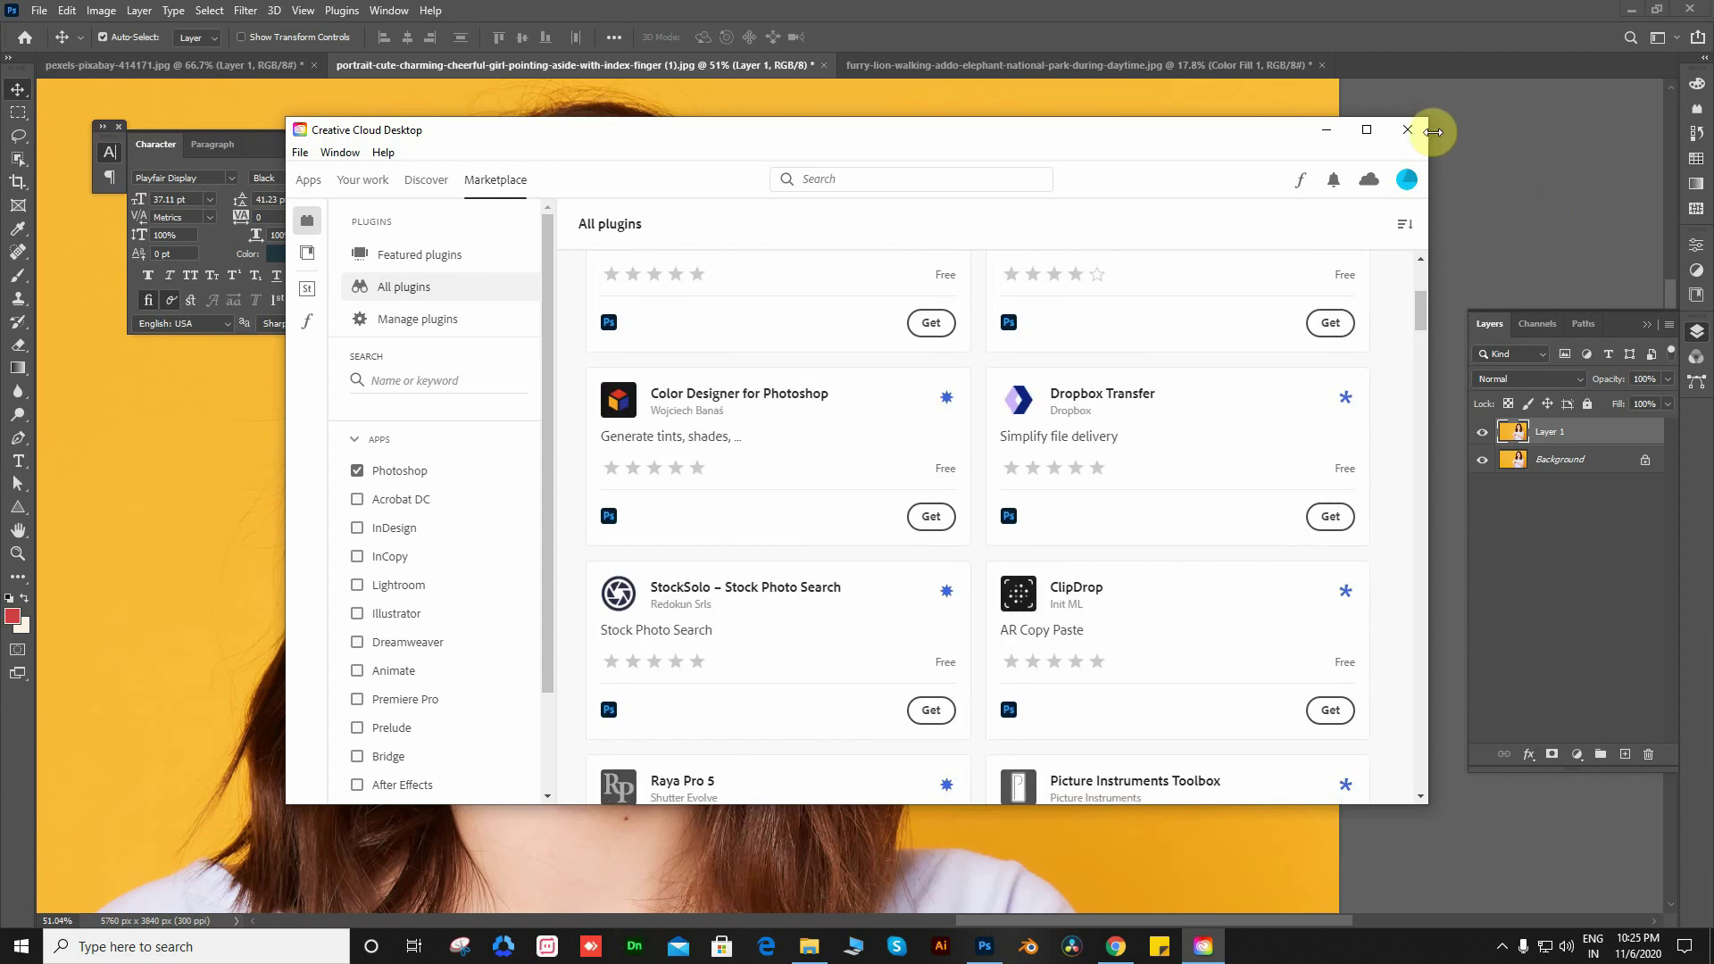
click(1408, 131)
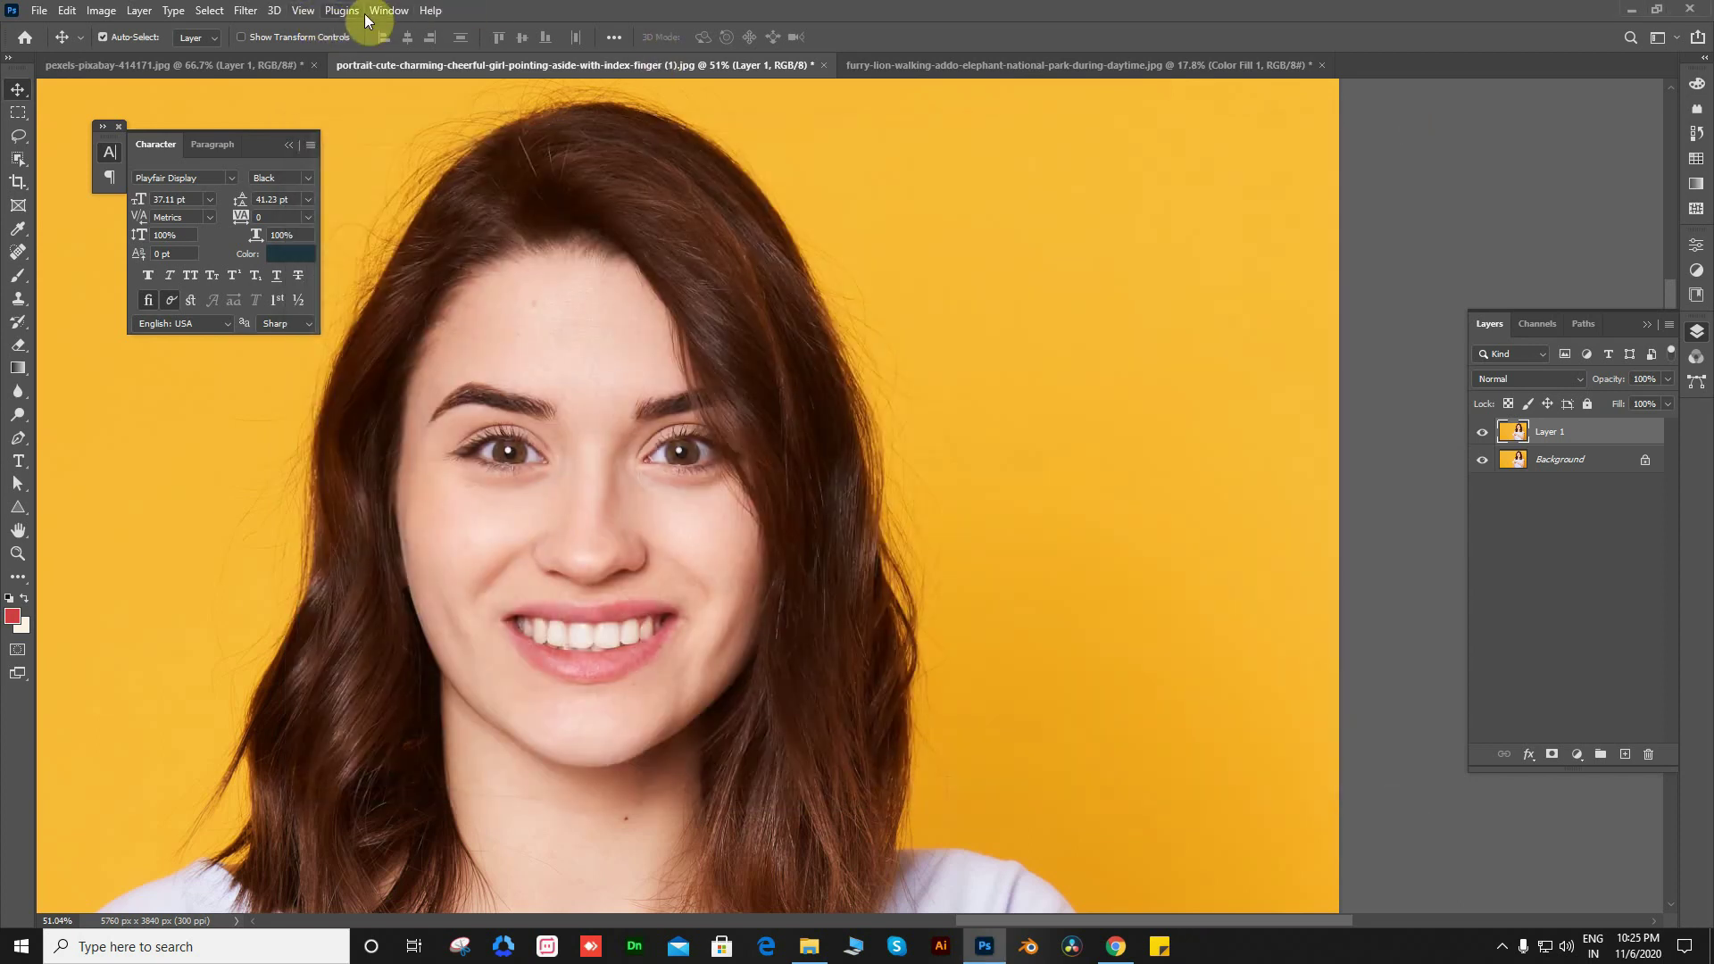
On the puppy photo, select the closeup layer and run Quick Actions > Select Subject
click(891, 65)
scroll(982, 498, up, 2)
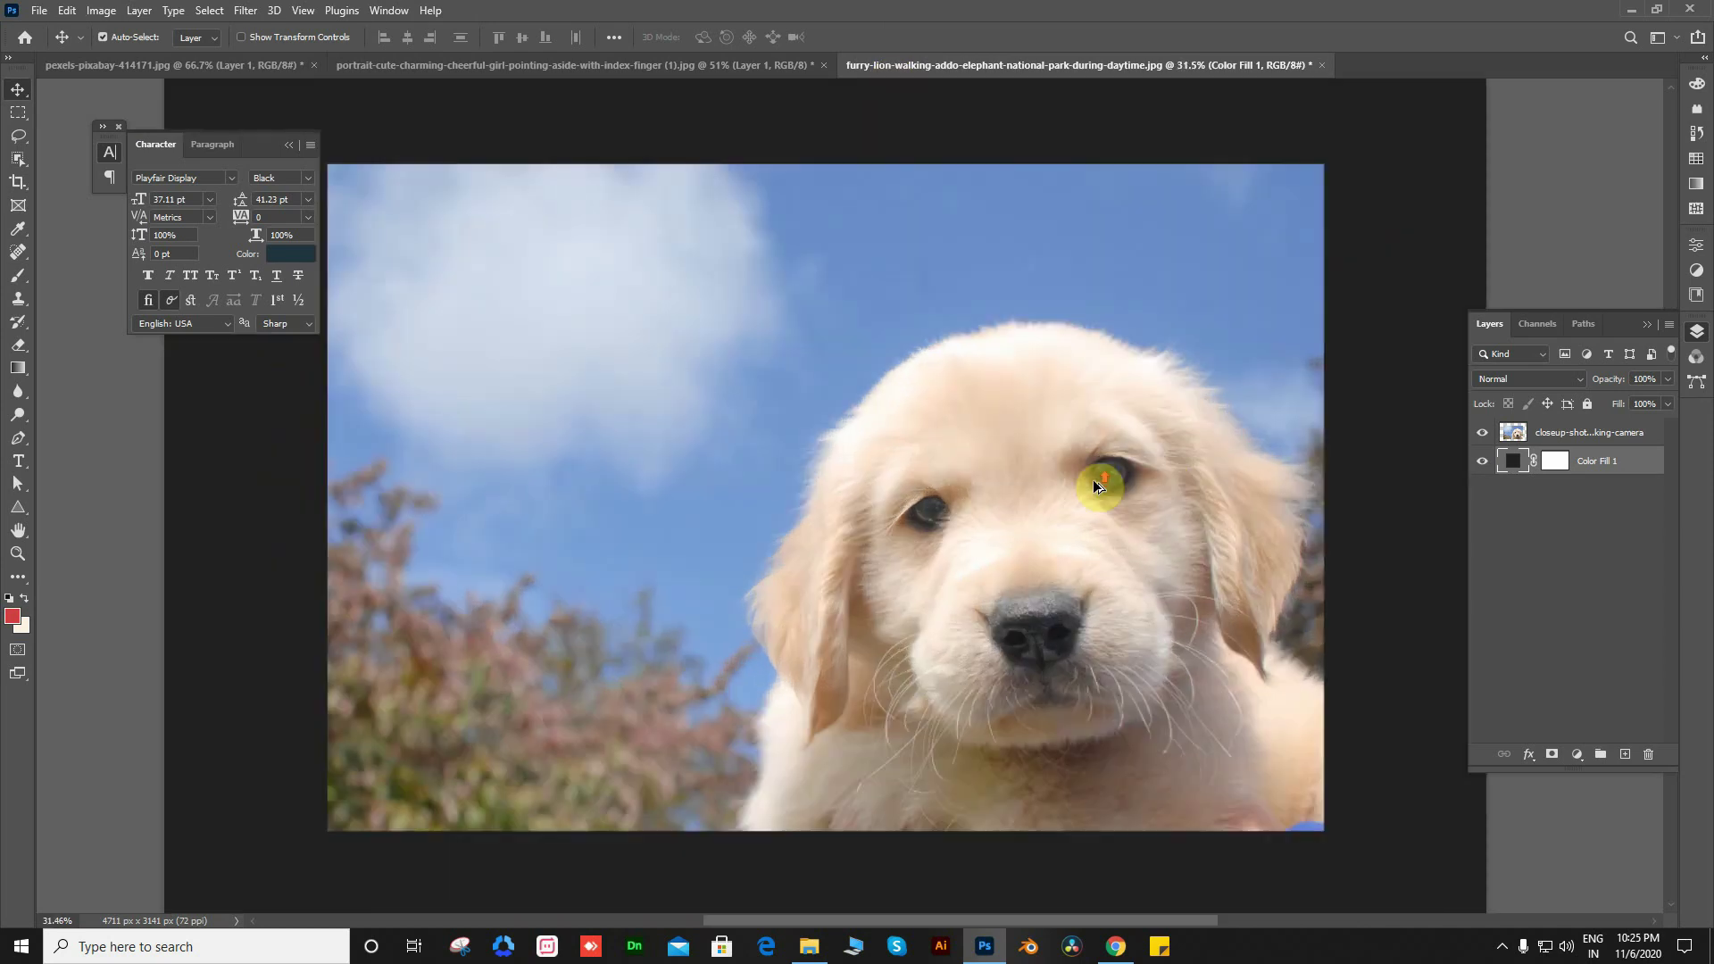
scroll(982, 498, up, 2)
scroll(982, 498, up, 2)
drag(998, 464, 823, 555)
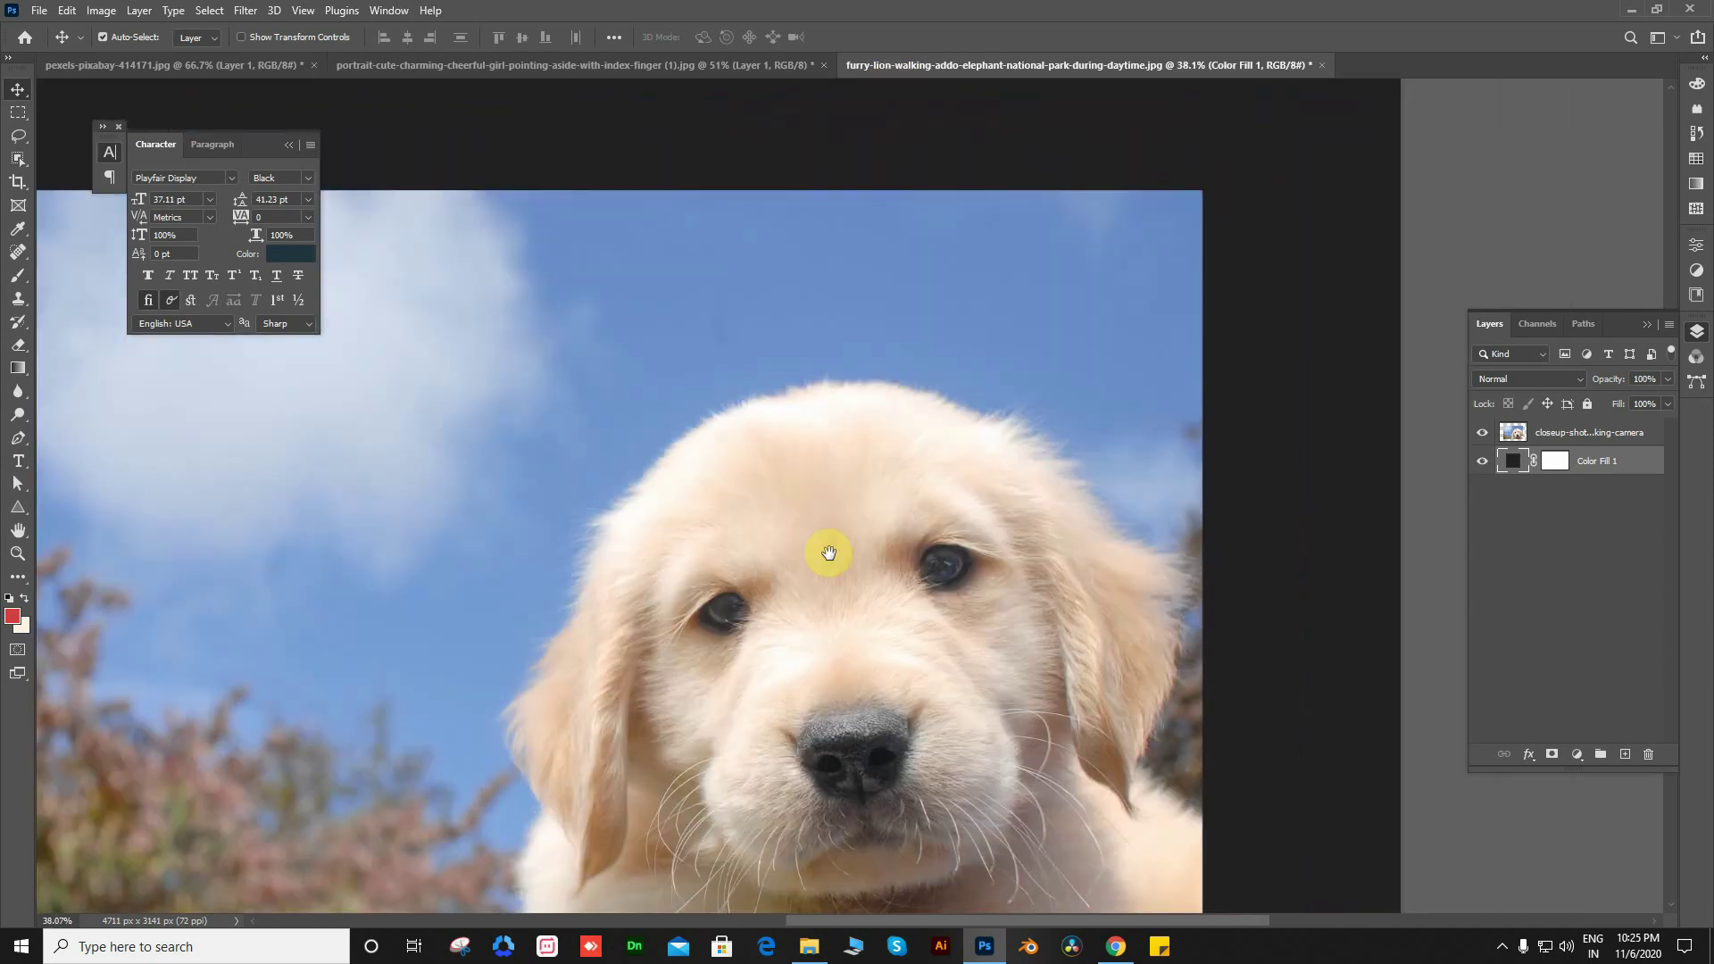
scroll(868, 490, down, 3)
scroll(1053, 451, up, 3)
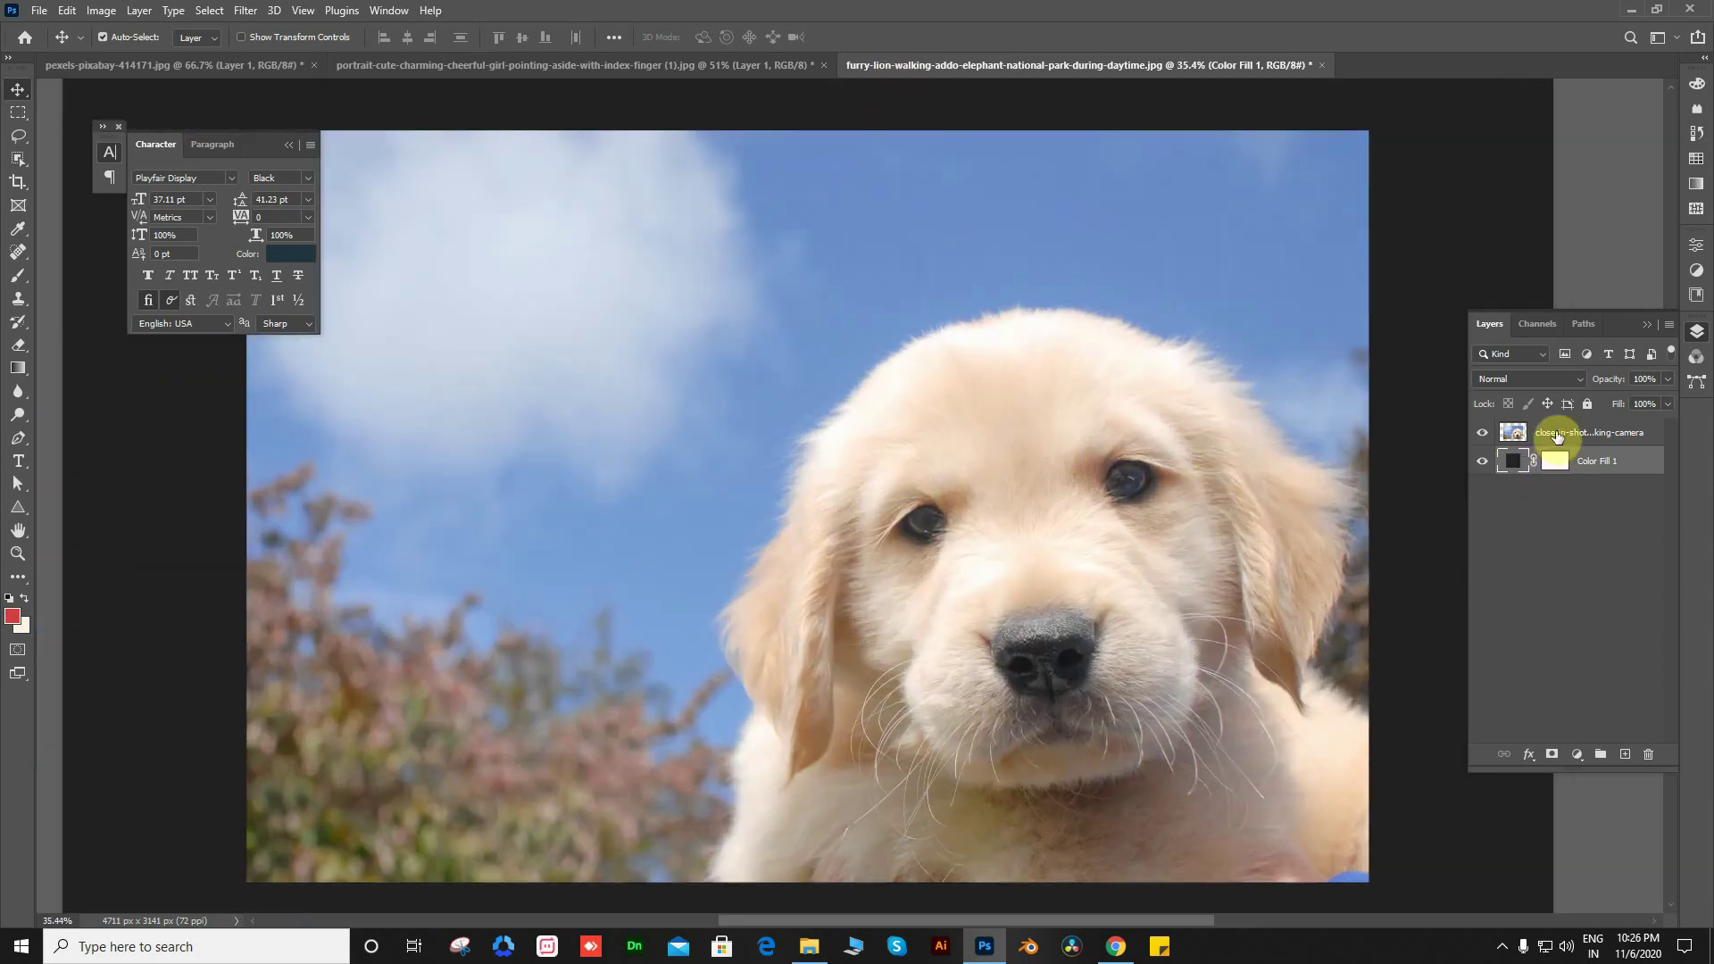
click(1552, 432)
click(1695, 245)
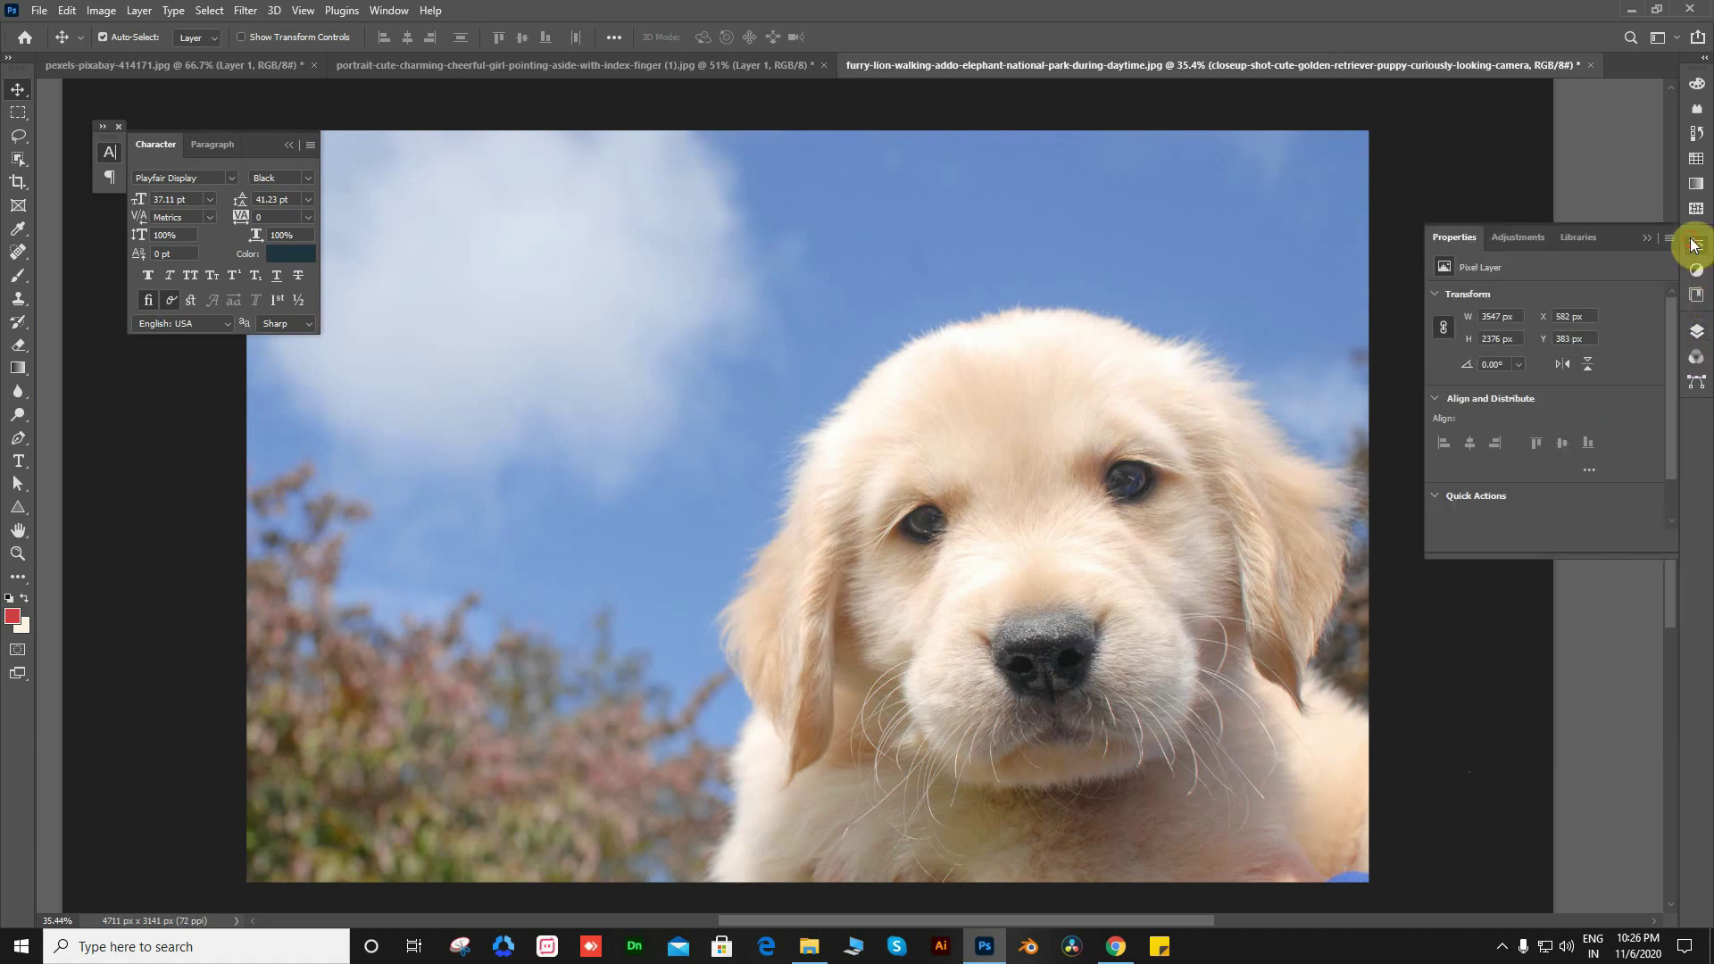
click(1482, 497)
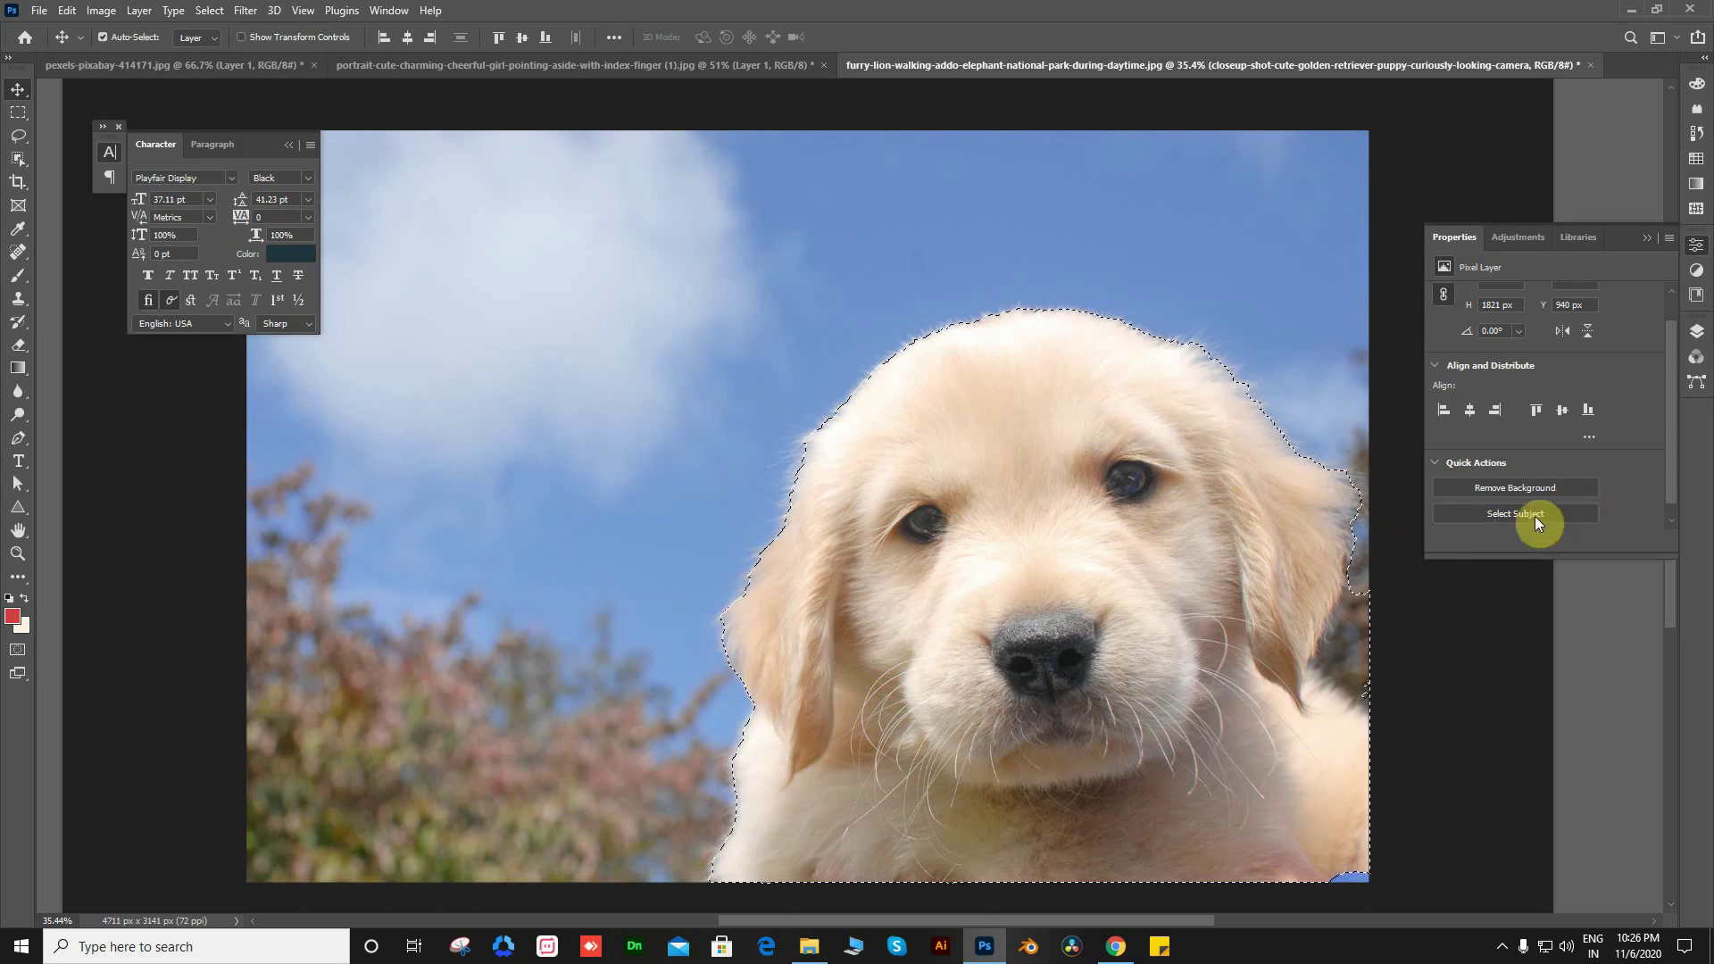
Refine the puppy selection with Refine Hair in Select and Mask, then show the Layers panel
click(207, 10)
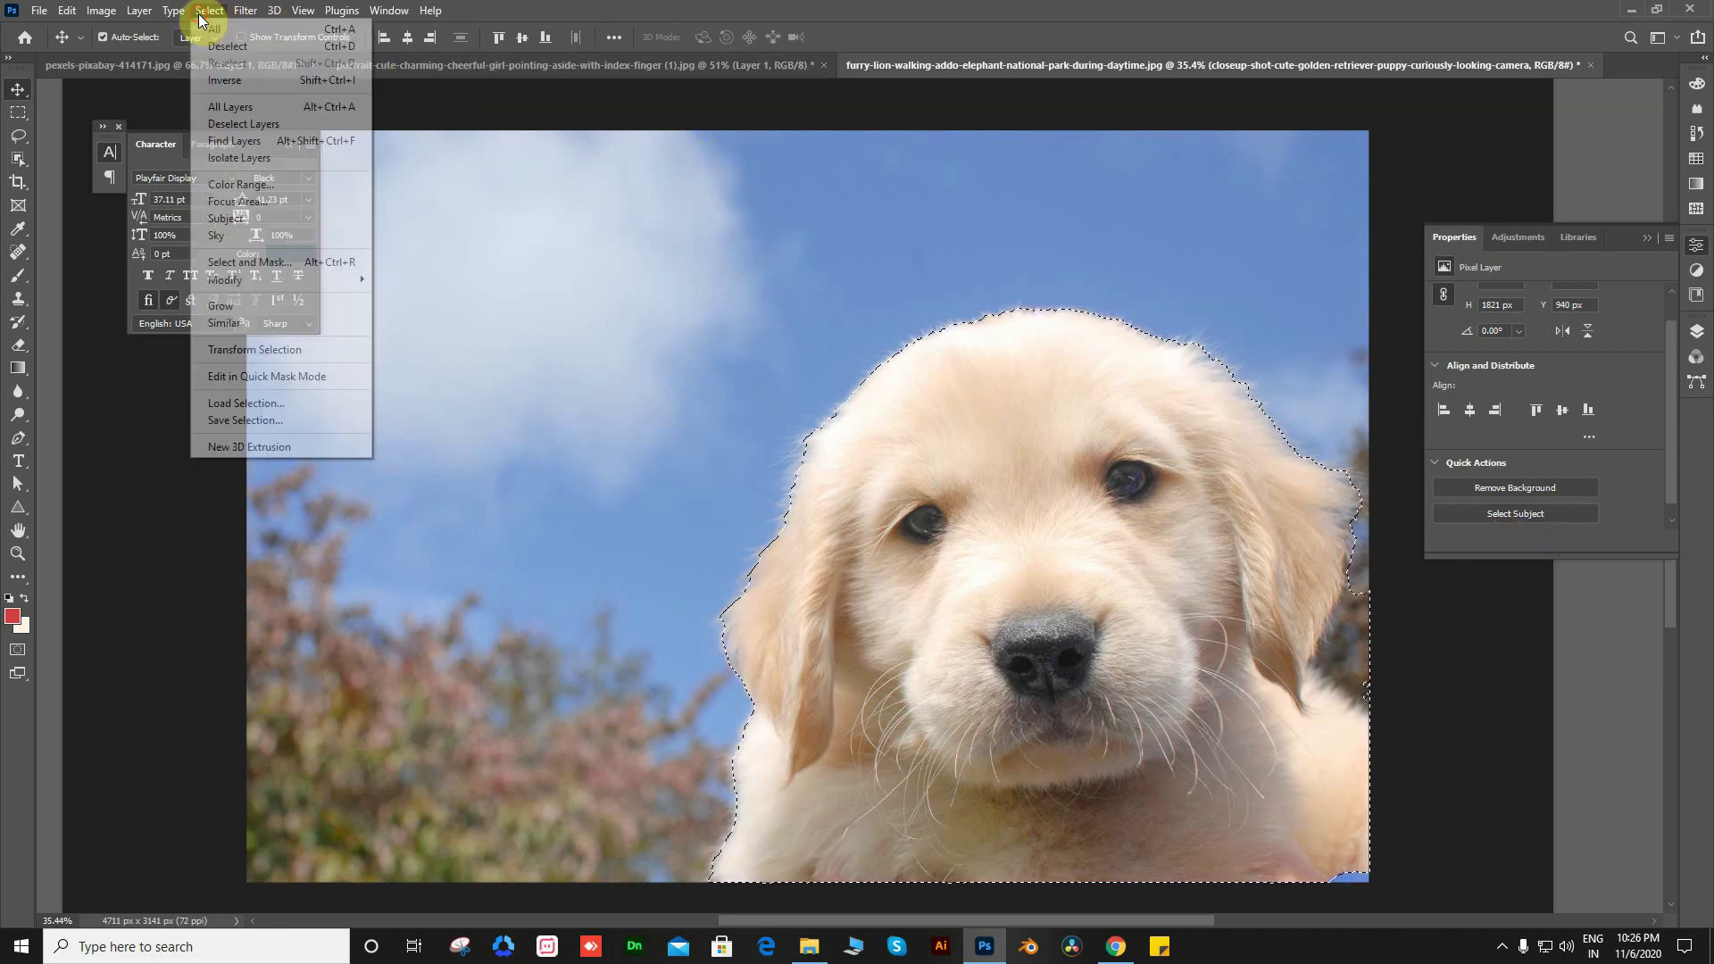
click(259, 265)
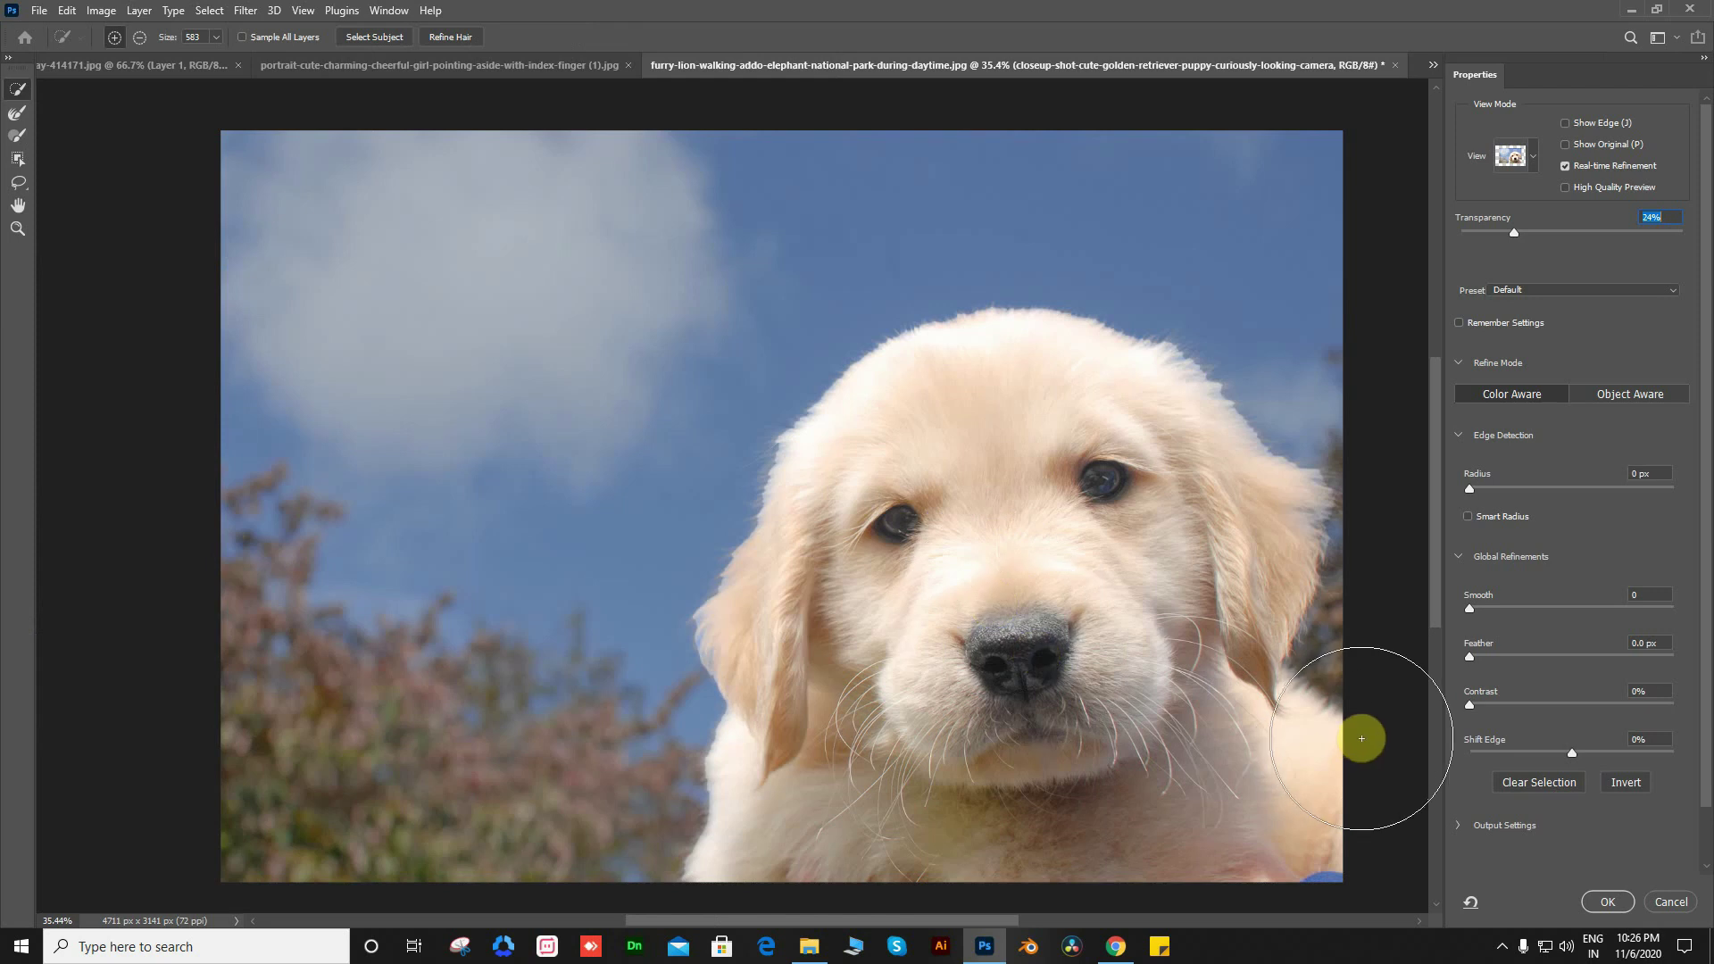
click(453, 41)
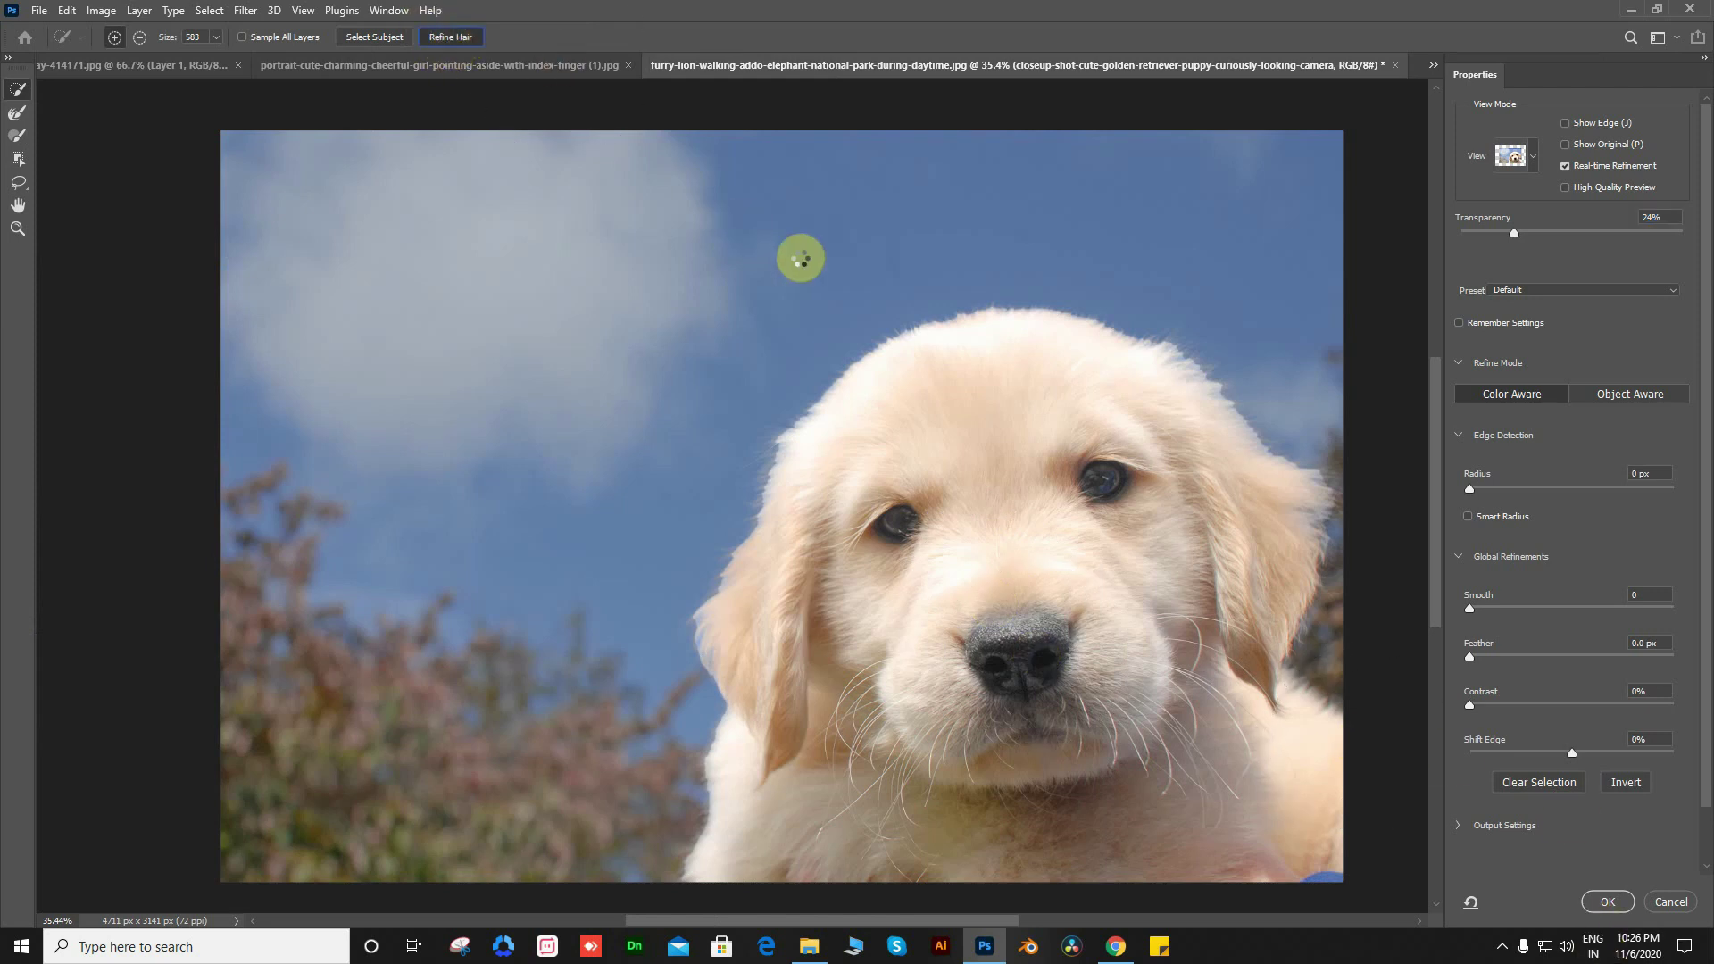
click(1605, 902)
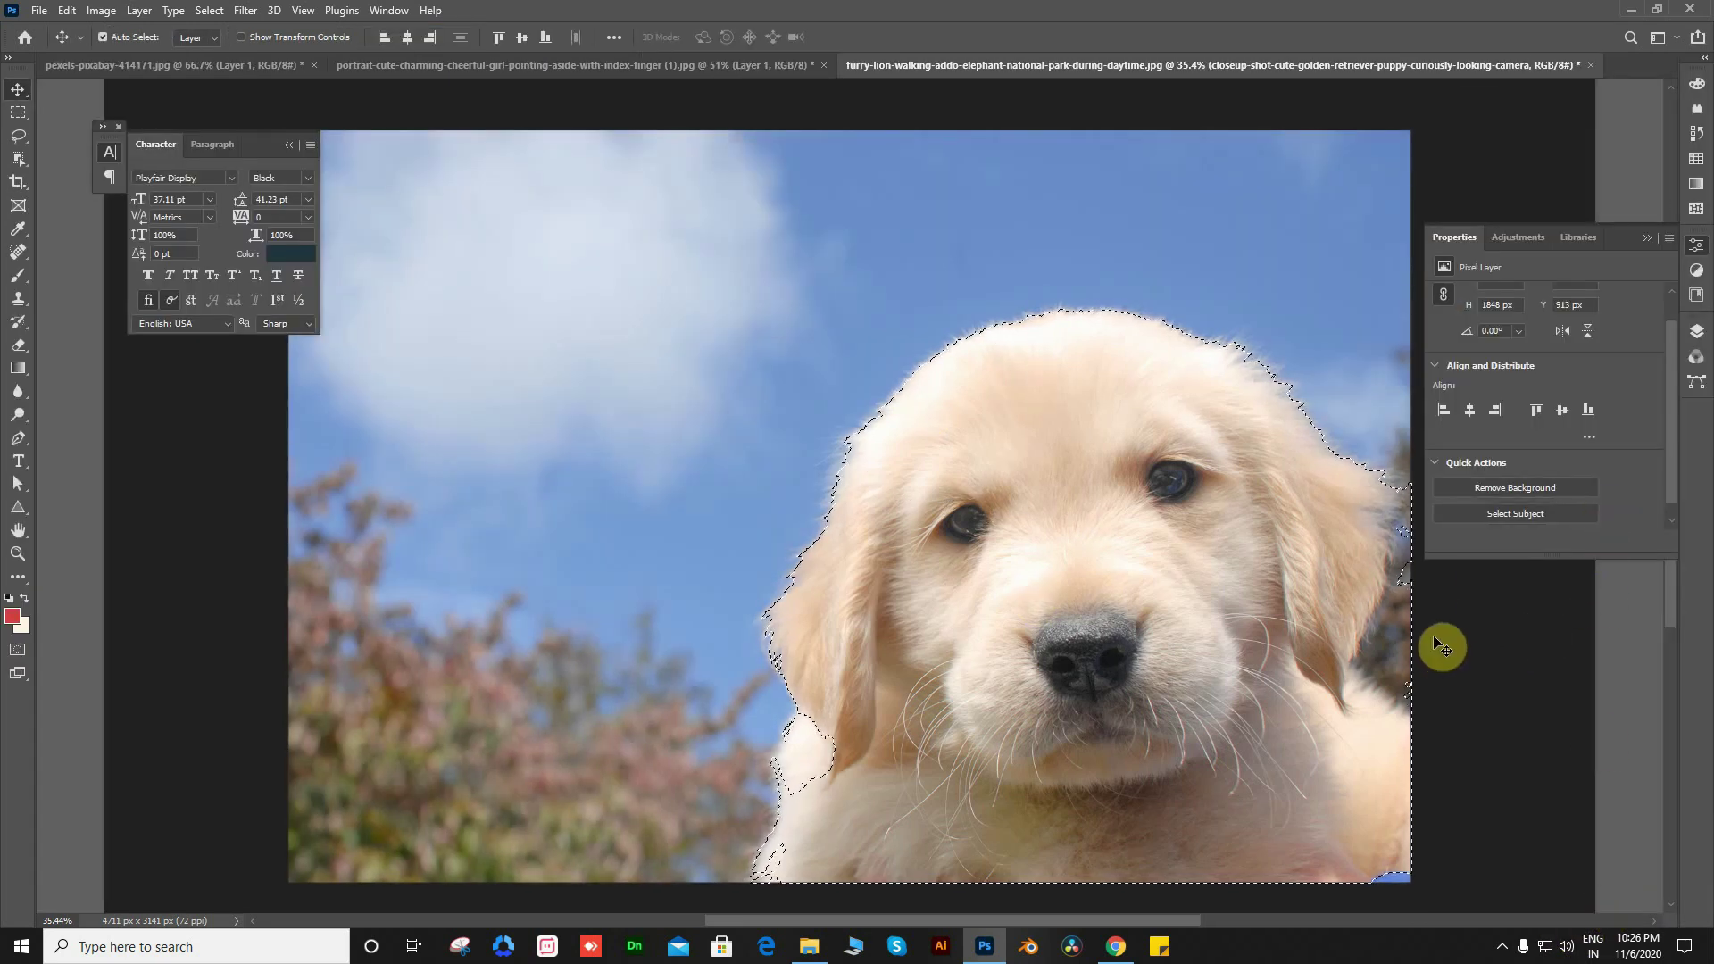
click(1647, 238)
click(1697, 335)
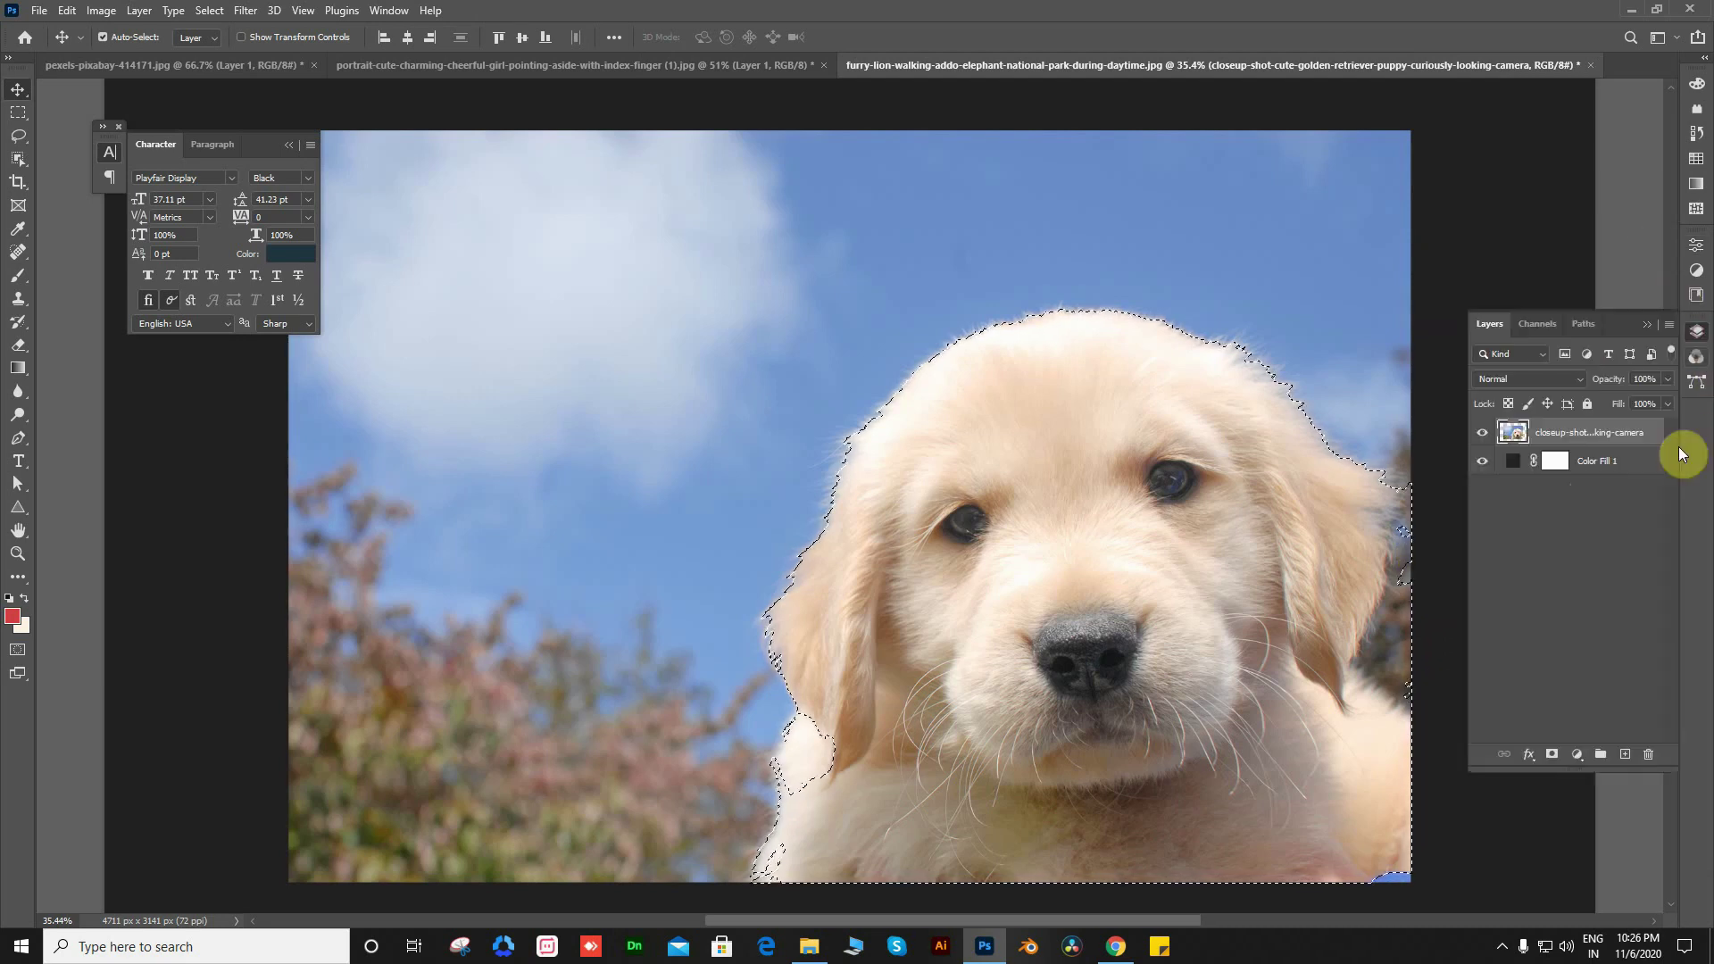
Add a layer mask isolating the puppy and pan to view the masked result
click(1551, 757)
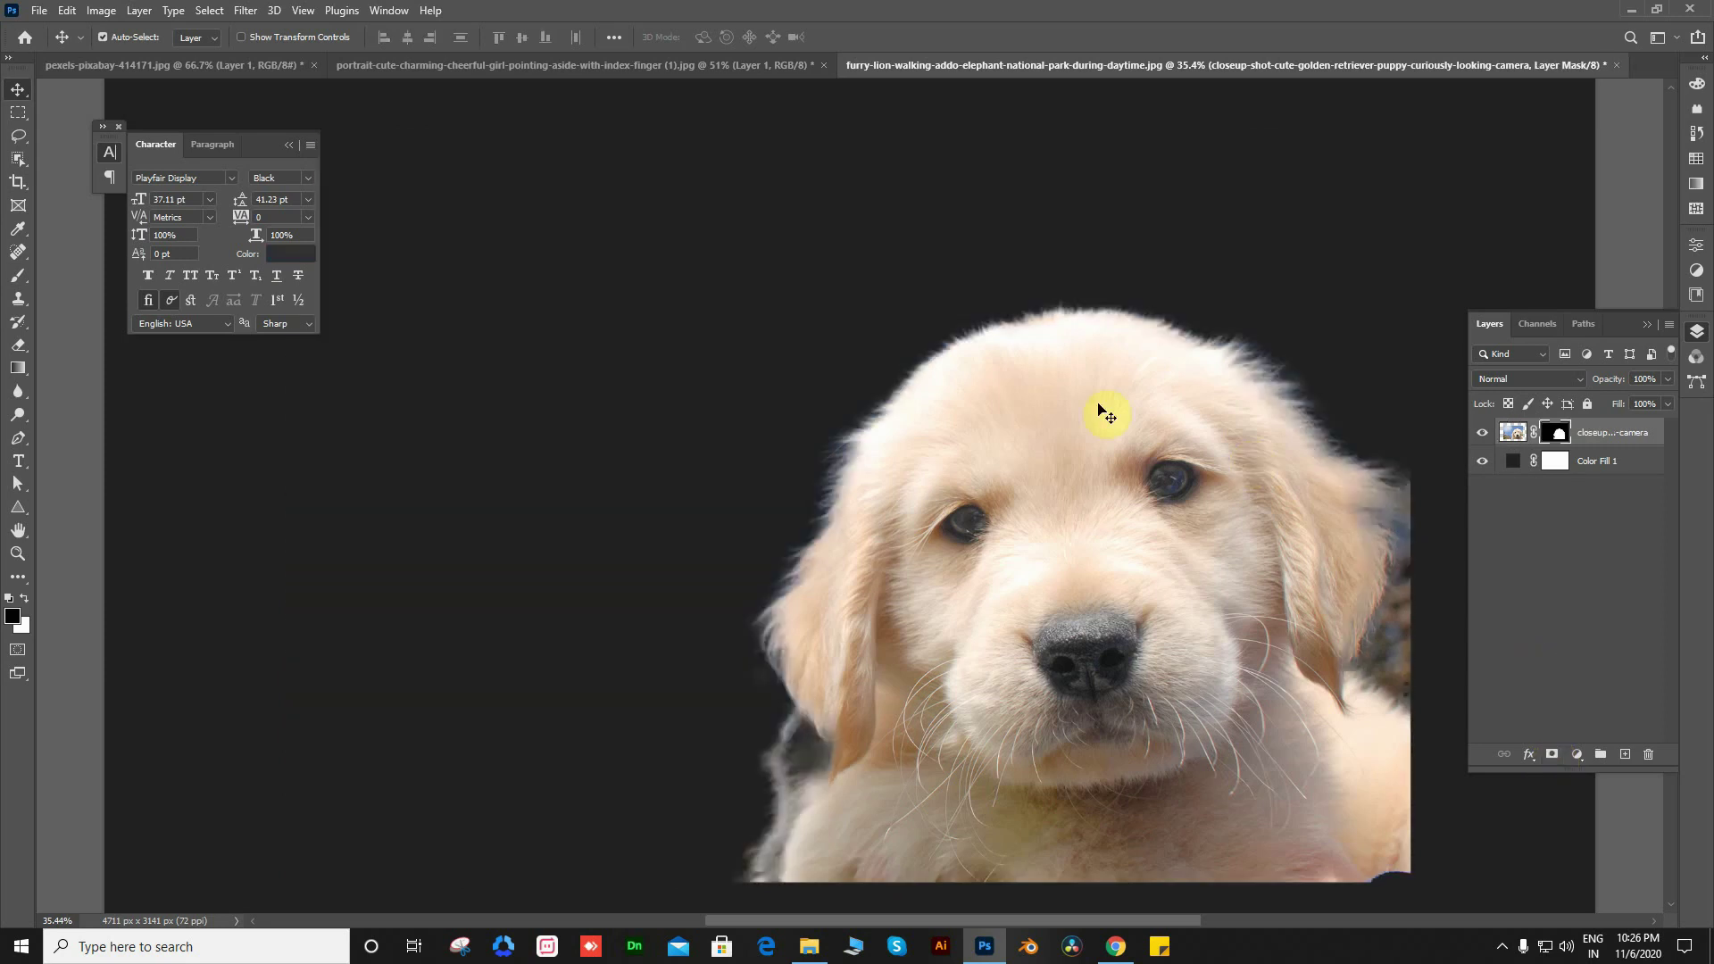
scroll(900, 368, up, 2)
scroll(1156, 441, up, 2)
mouse_move(1157, 440)
mouse_down()
mouse_move(1015, 452)
mouse_move(835, 603)
mouse_move(1190, 539)
mouse_move(1165, 403)
mouse_move(1102, 467)
mouse_move(980, 487)
mouse_move(1037, 478)
mouse_up()
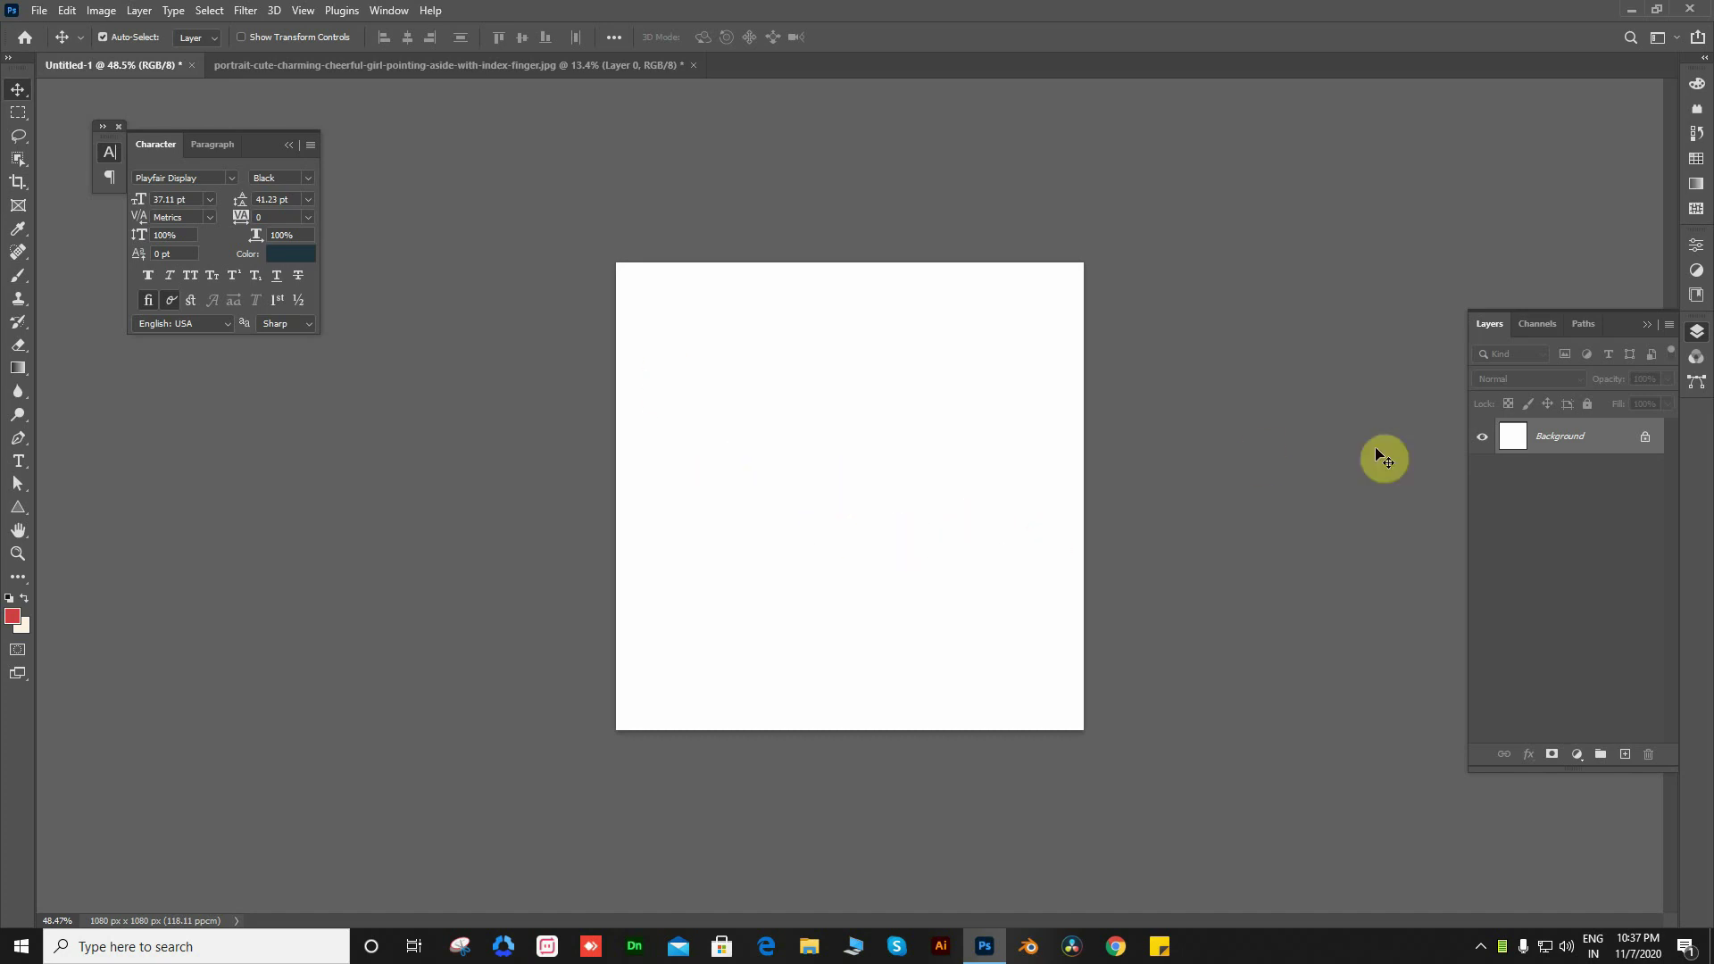
Add a new empty layer and enable View > Pattern Preview, accepting the warning
click(1627, 754)
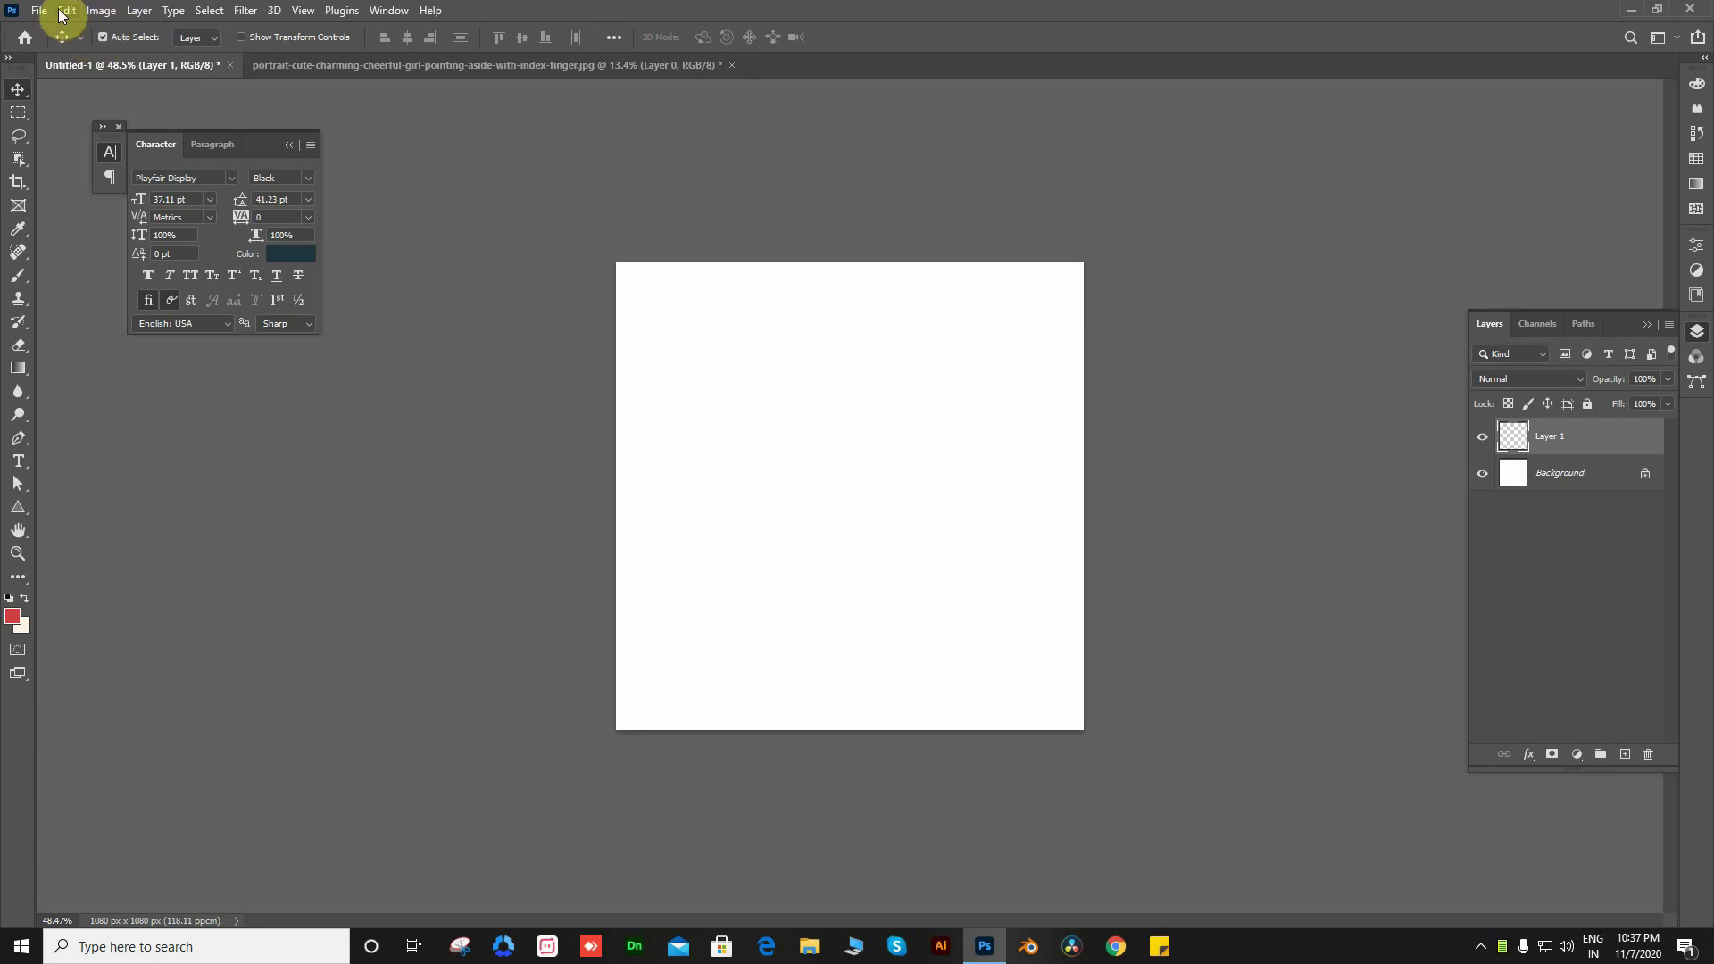
click(300, 11)
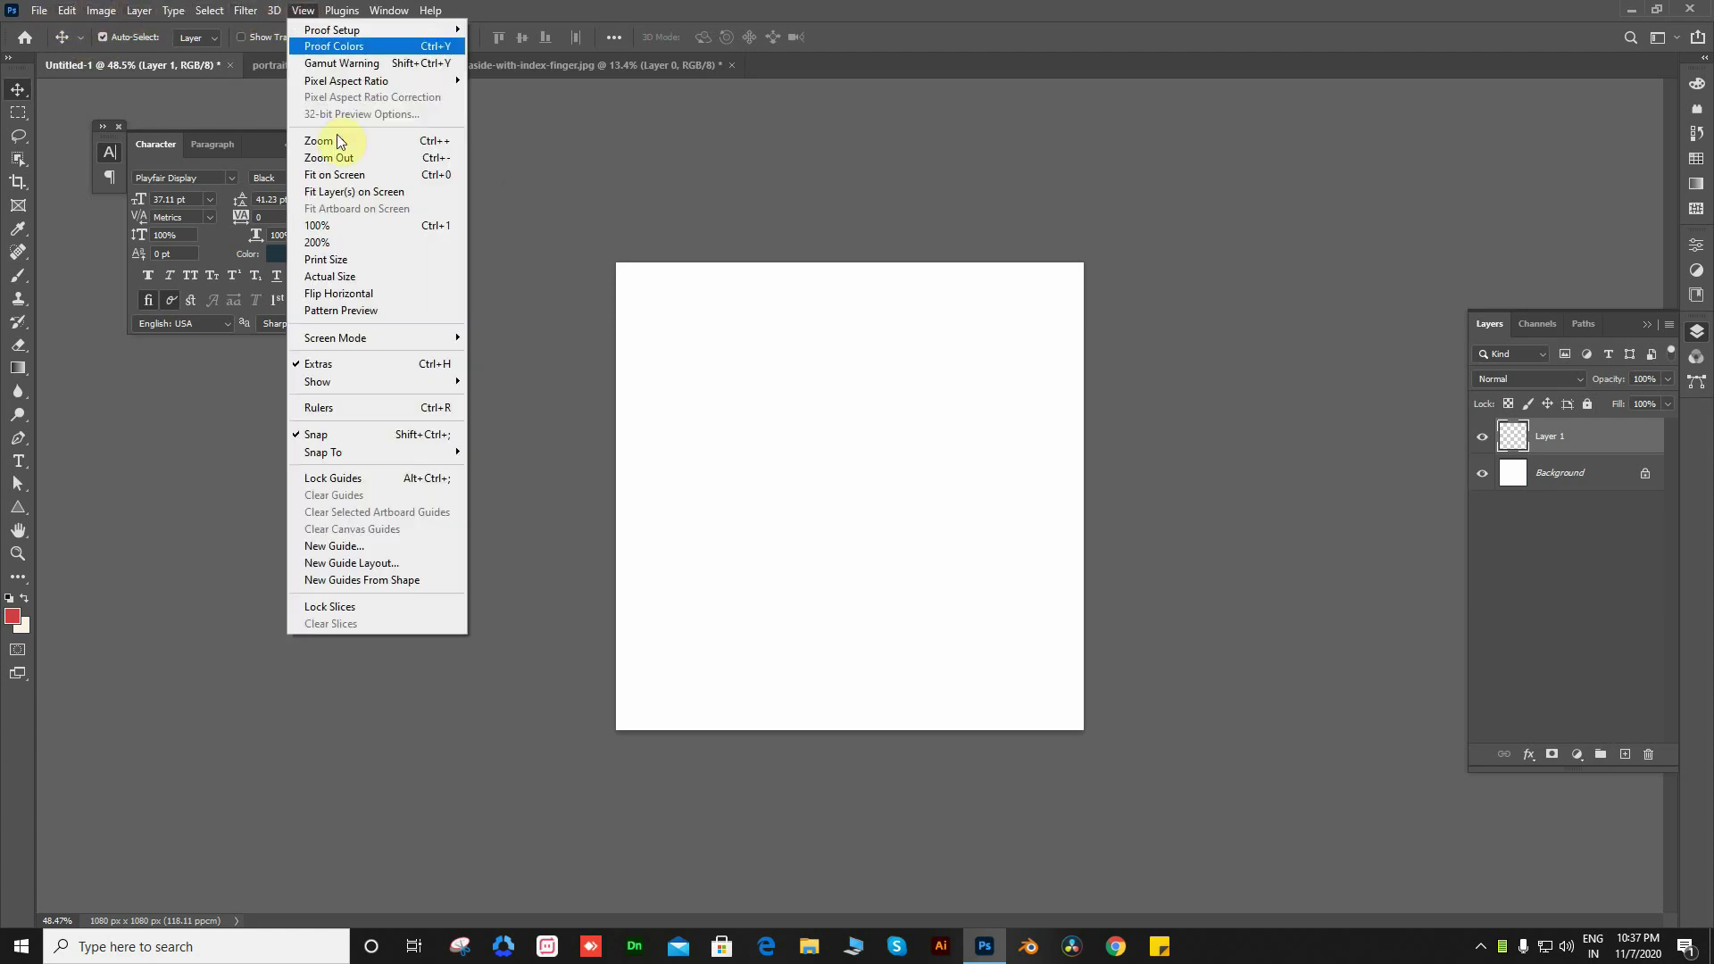
click(346, 313)
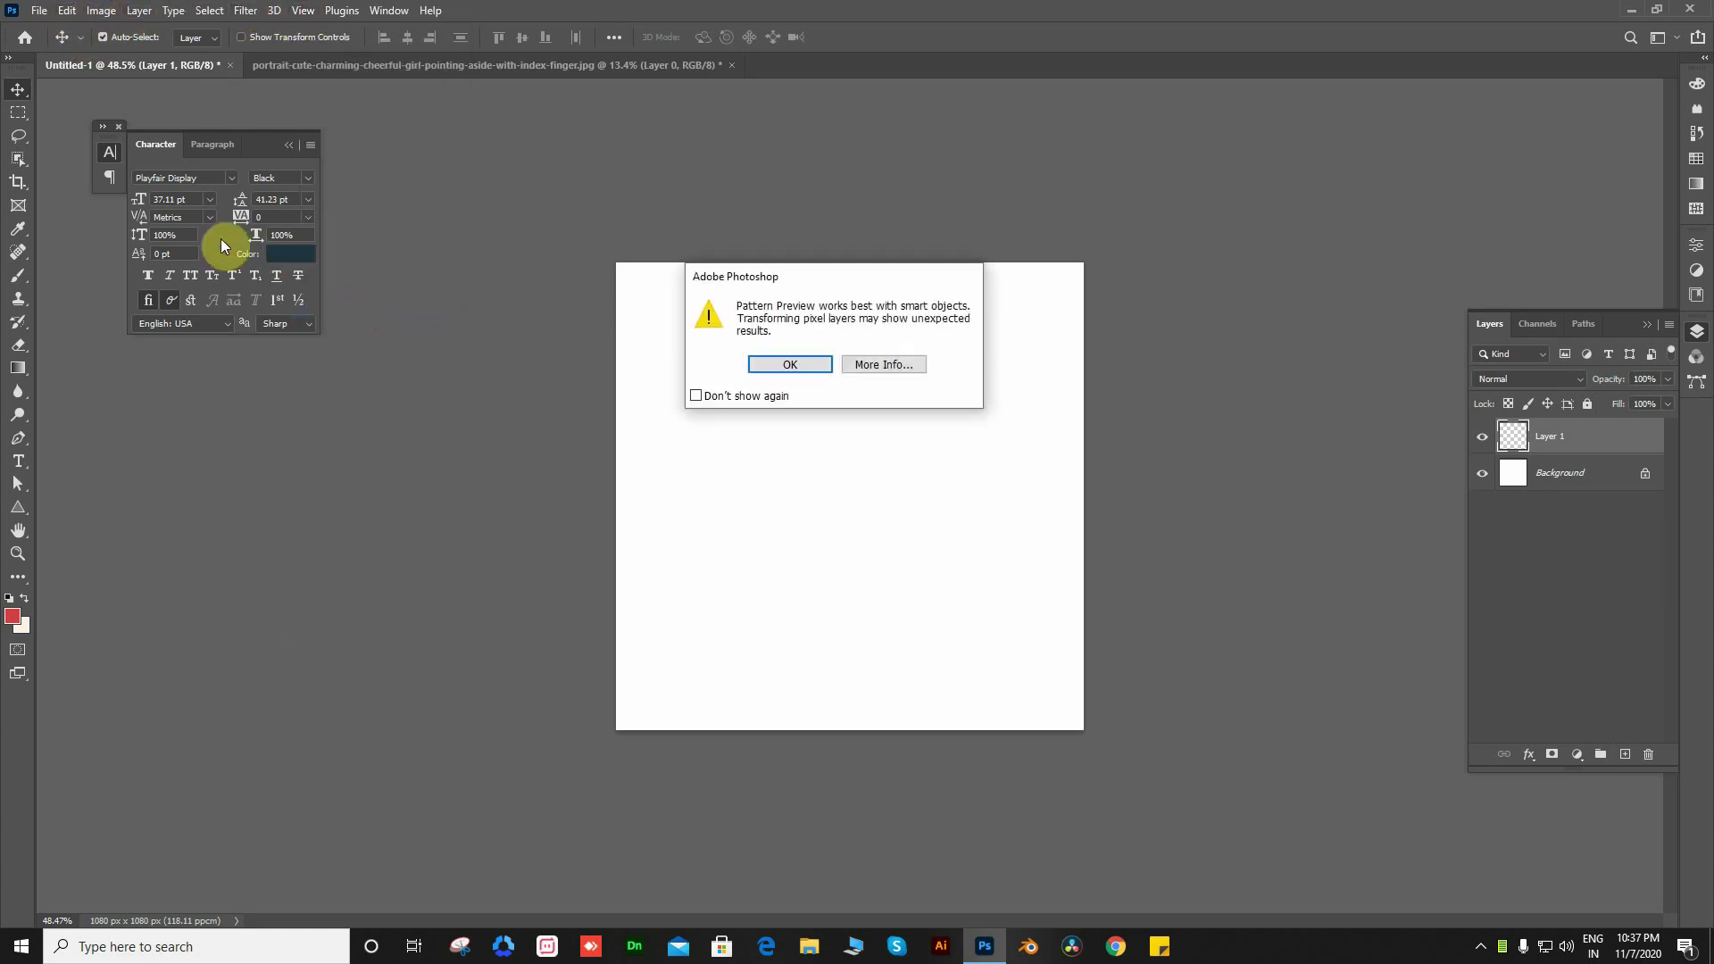
click(785, 363)
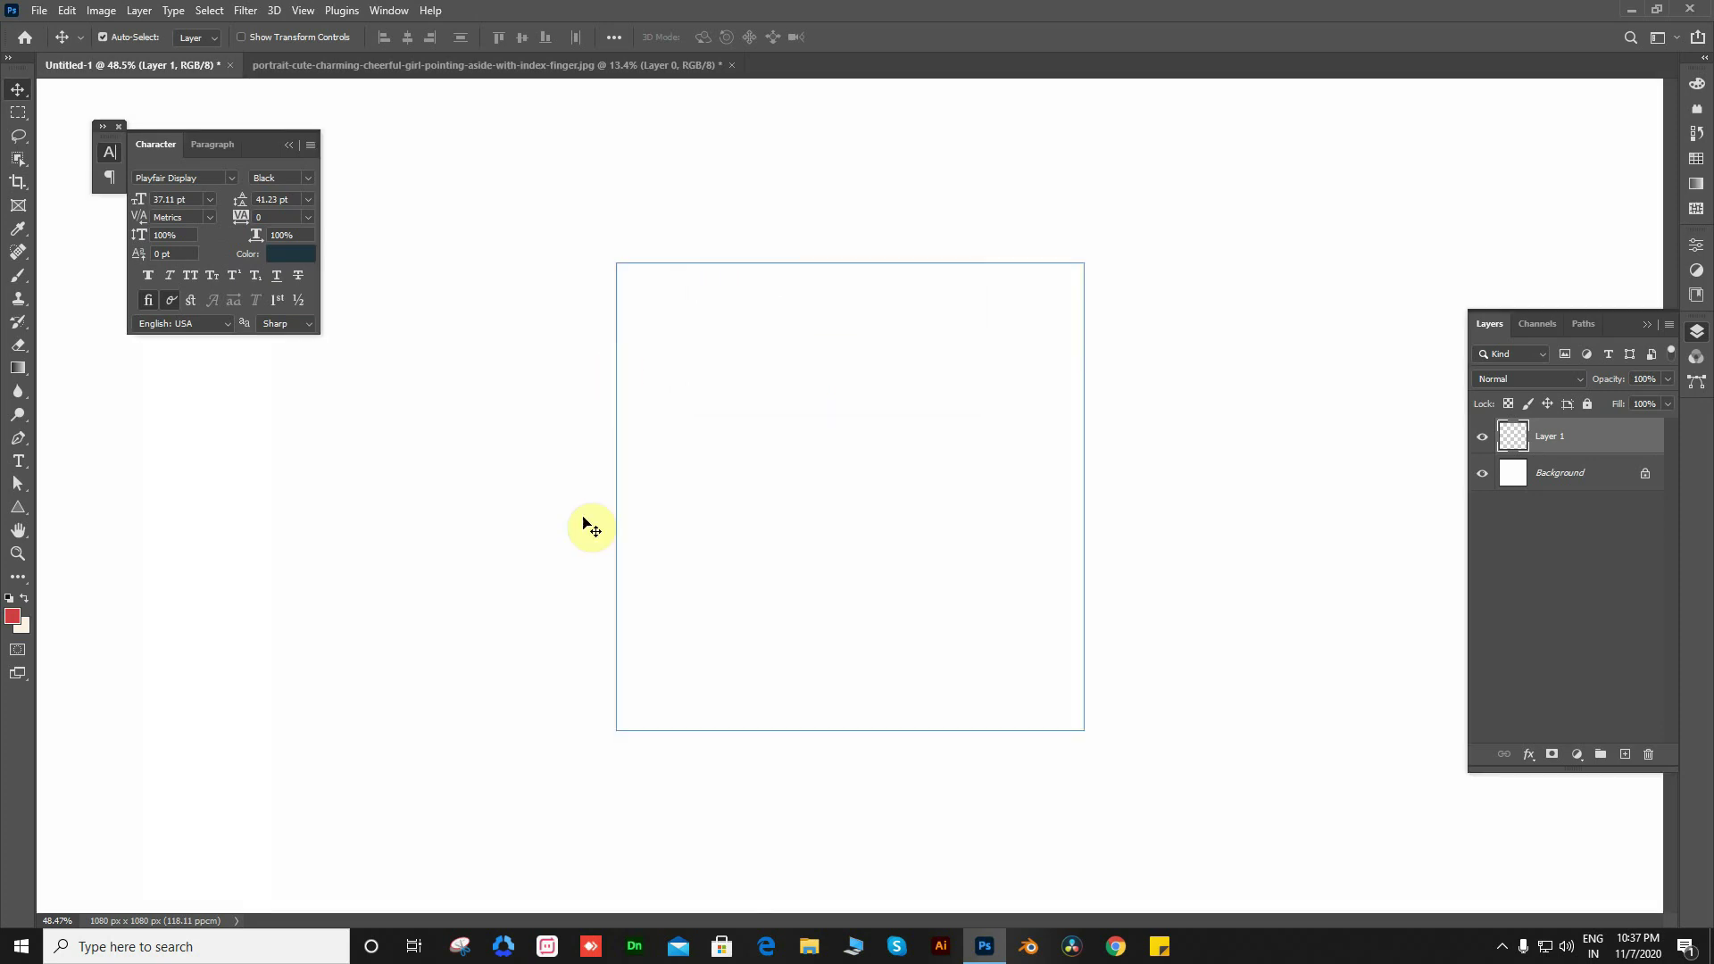
Paint two red scribble strokes with the Brush tool so they tile seamlessly
key(b)
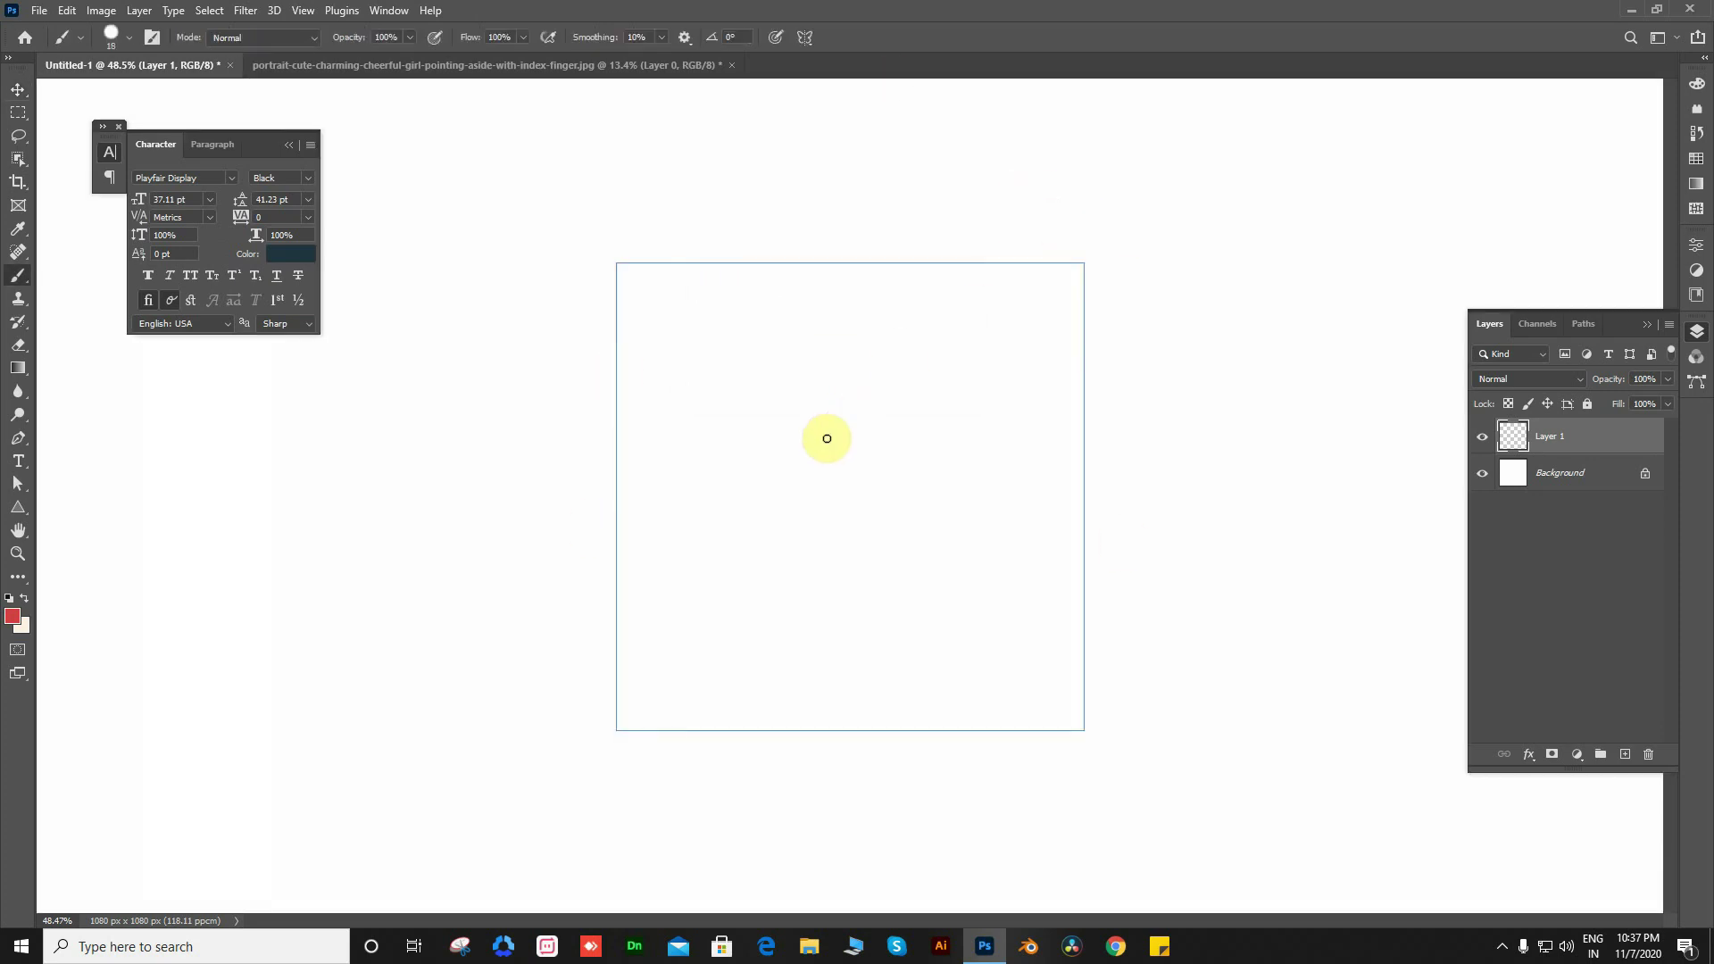
mouse_move(808, 443)
mouse_down()
mouse_move(767, 499)
mouse_move(865, 601)
mouse_move(708, 363)
mouse_move(753, 322)
mouse_move(947, 310)
mouse_move(983, 387)
mouse_move(935, 583)
mouse_up()
mouse_move(714, 656)
mouse_down()
mouse_move(754, 677)
mouse_move(1006, 643)
mouse_move(1033, 466)
mouse_move(1008, 271)
mouse_move(678, 303)
mouse_move(670, 486)
mouse_move(857, 693)
mouse_move(772, 435)
mouse_move(708, 651)
mouse_move(681, 429)
mouse_up()
Zoom out and back in, then paint more red scribbles across the repeating tile
scroll(860, 410, down, 2)
scroll(864, 394, down, 3)
scroll(863, 393, down, 2)
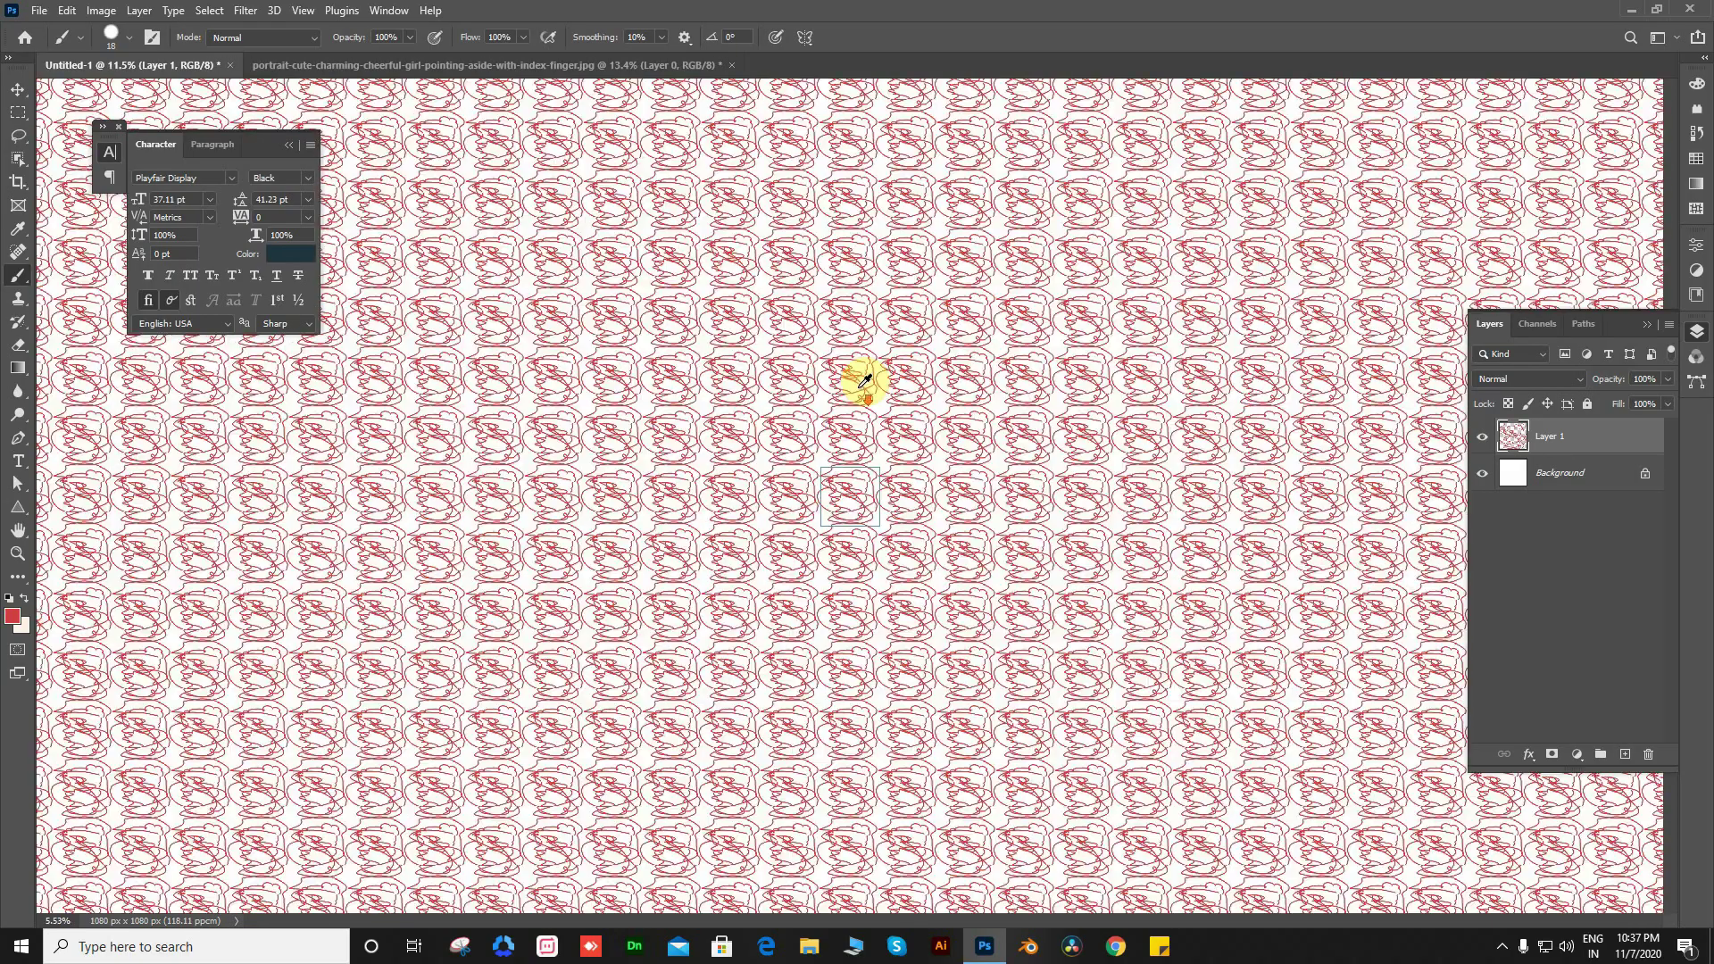
scroll(866, 380, down, 2)
scroll(868, 384, down, 1)
scroll(884, 429, up, 2)
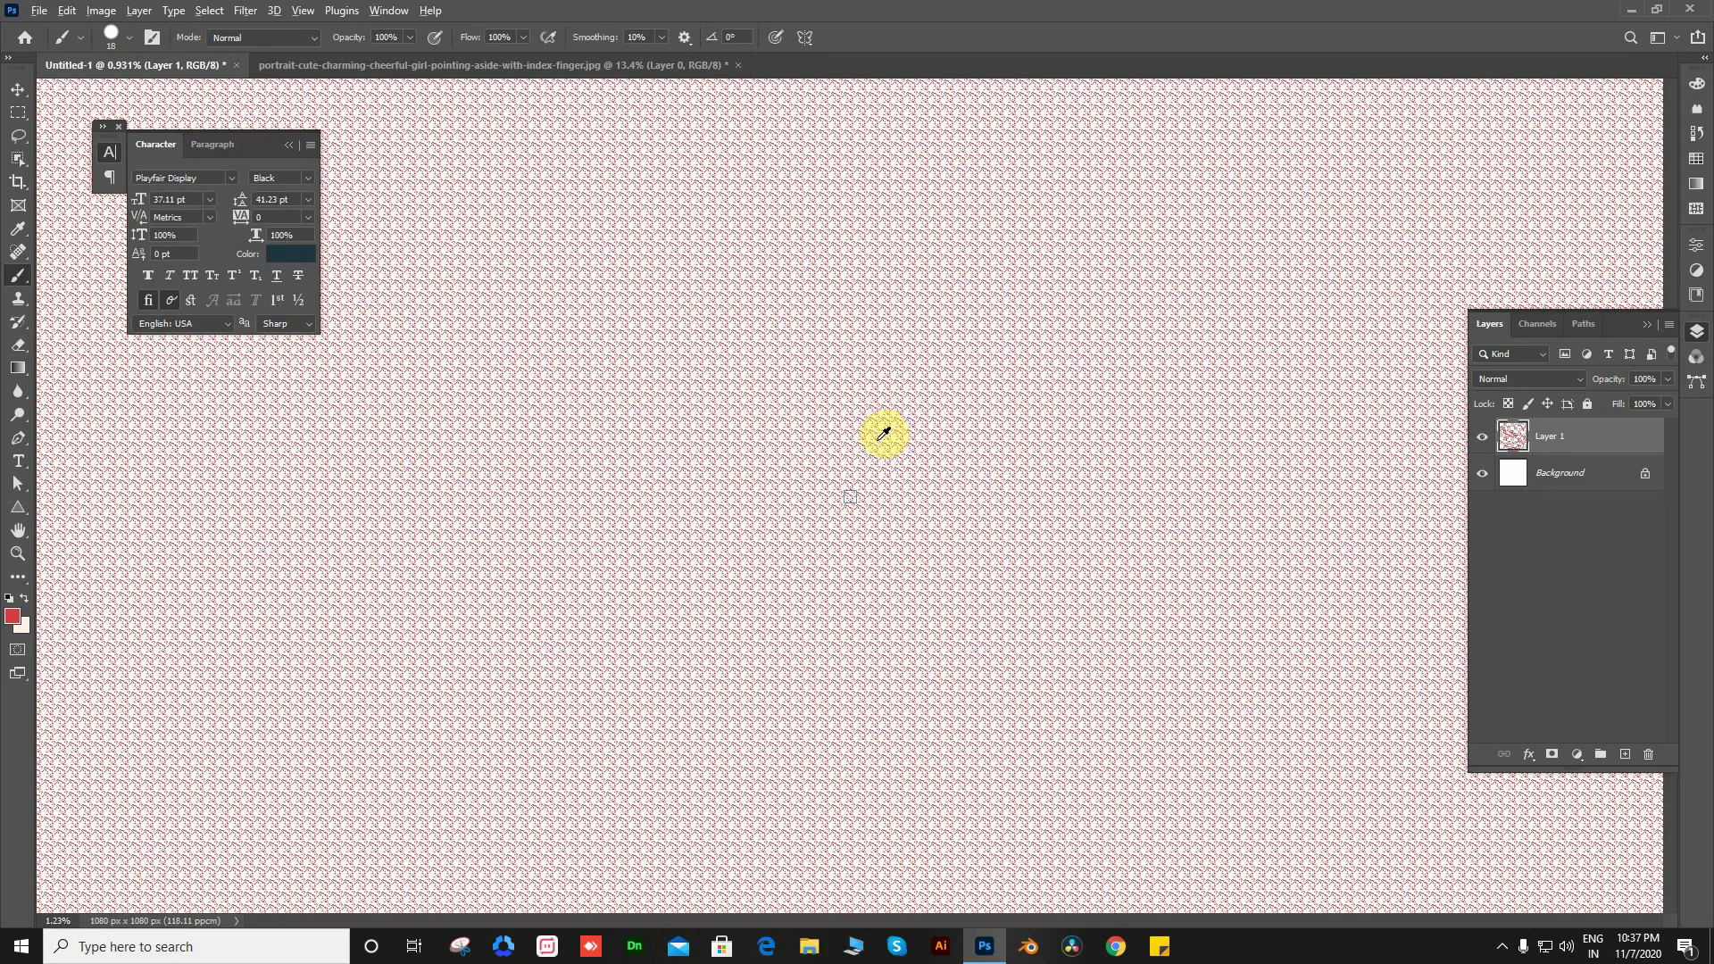
scroll(897, 427, up, 3)
scroll(902, 451, up, 3)
mouse_move(766, 554)
mouse_down()
mouse_move(711, 592)
mouse_move(777, 490)
mouse_move(765, 452)
mouse_move(677, 464)
mouse_up()
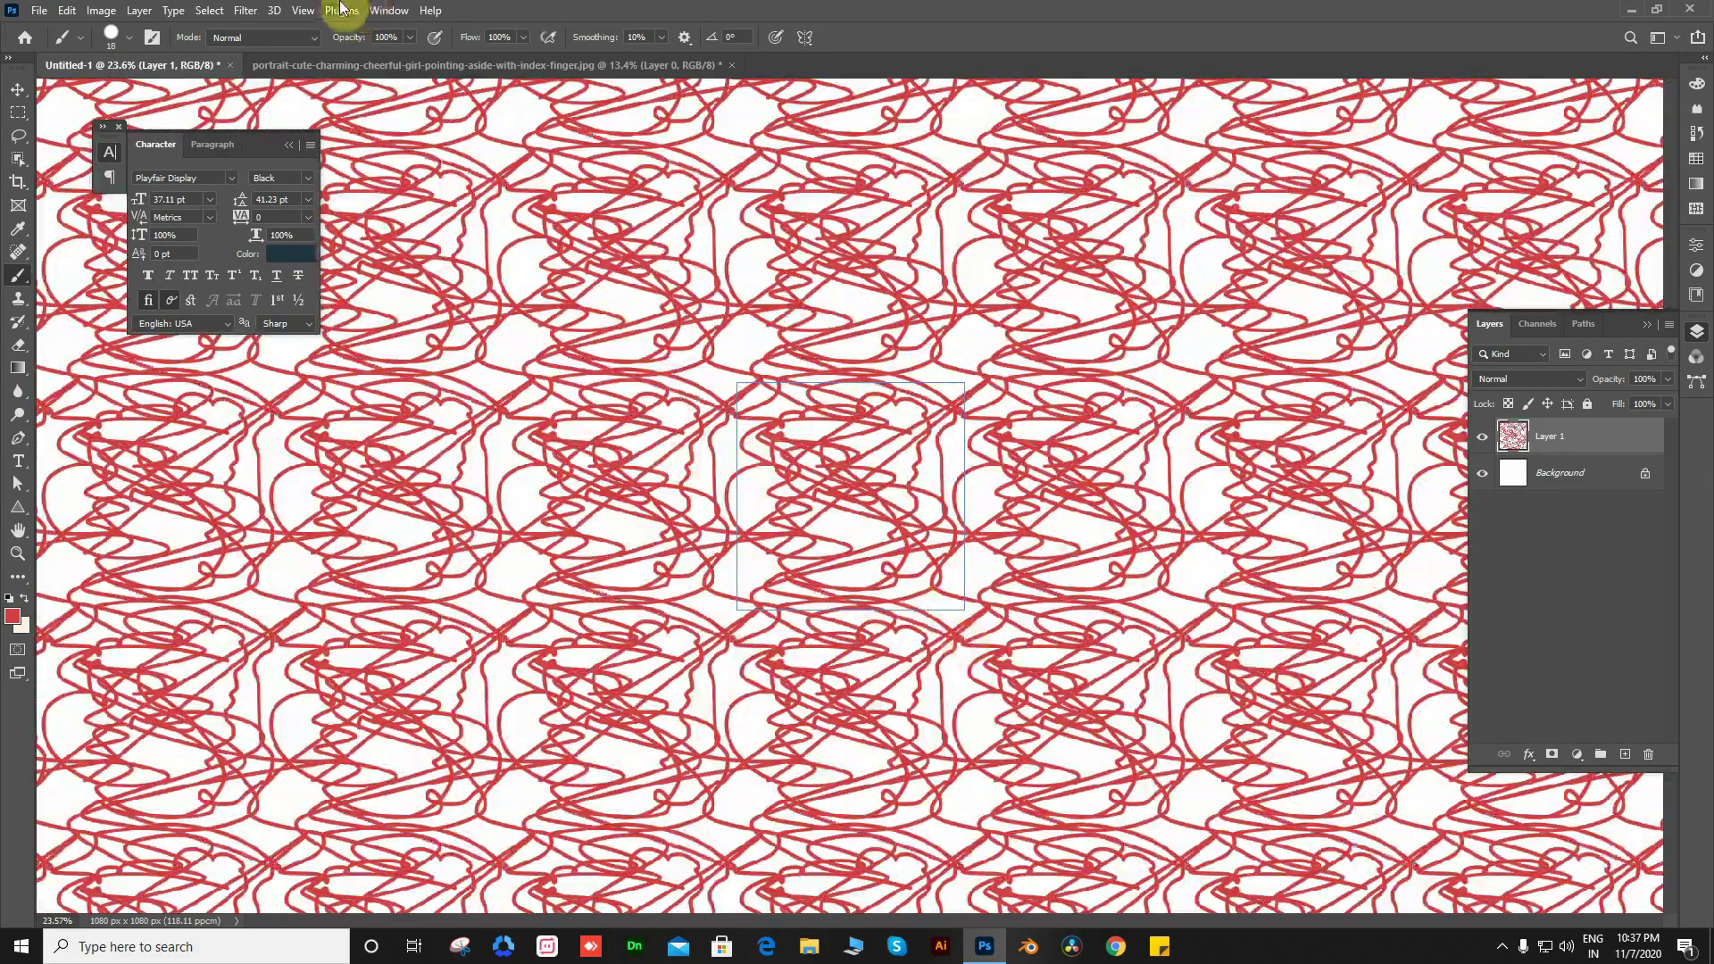
Turn off Pattern Preview so only the single 1080 x 1080 px tile shows
click(302, 11)
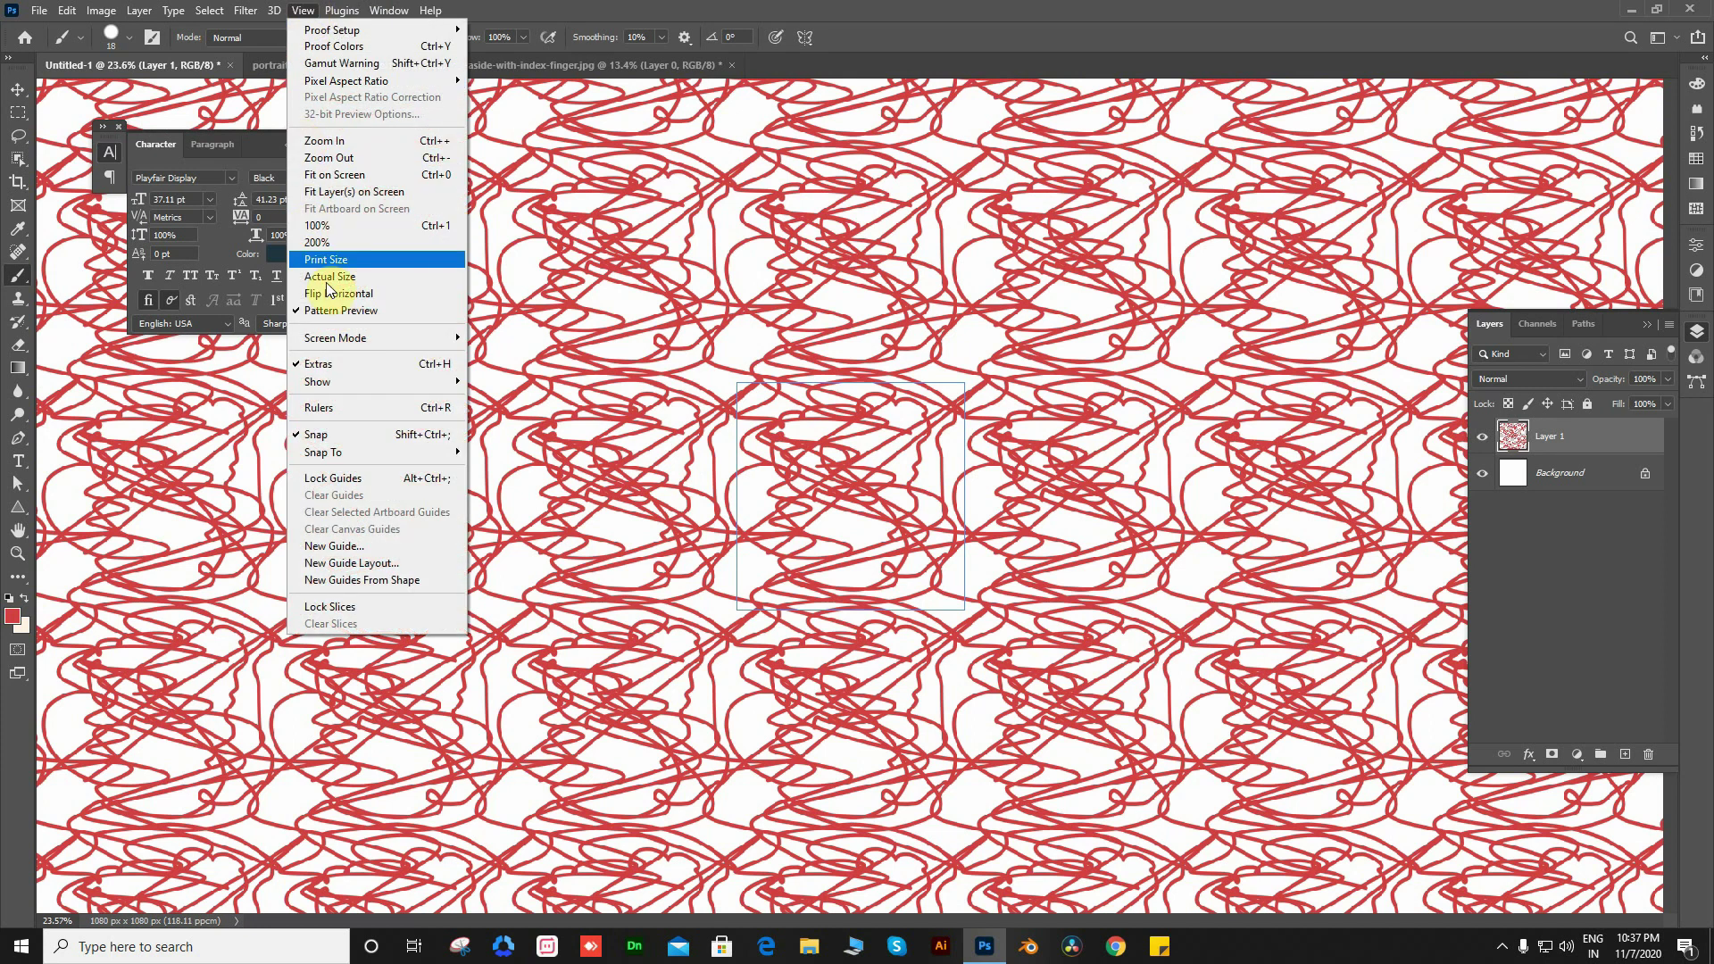
click(336, 313)
click(302, 11)
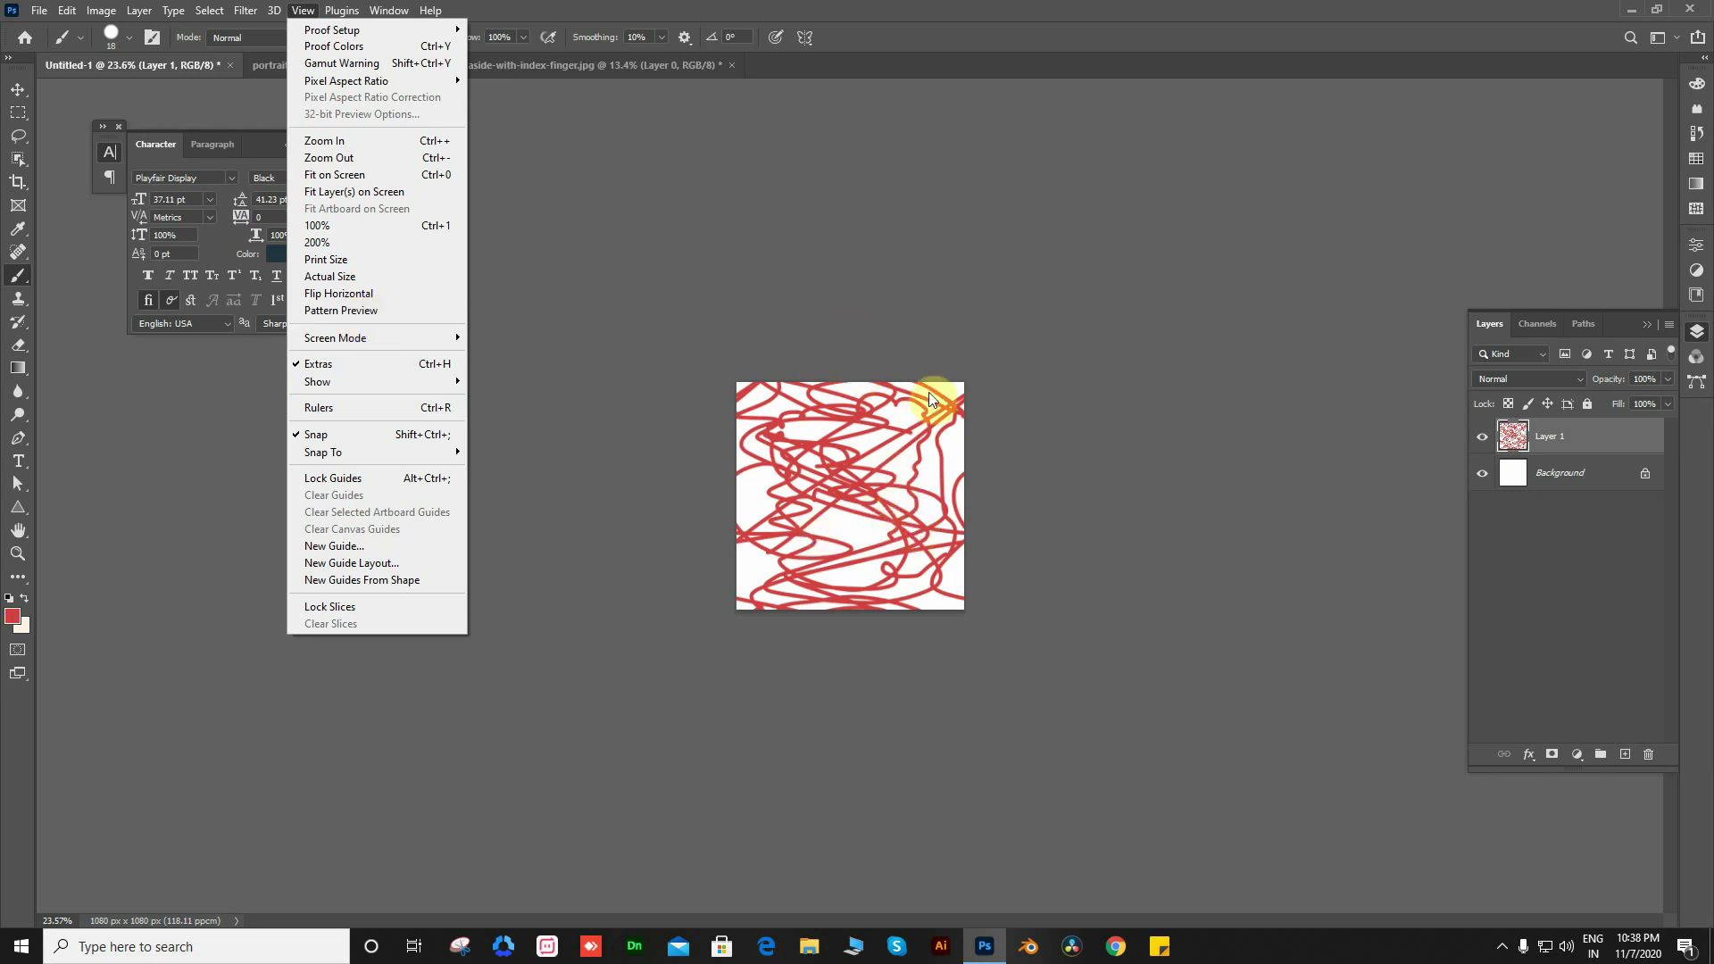
click(19, 93)
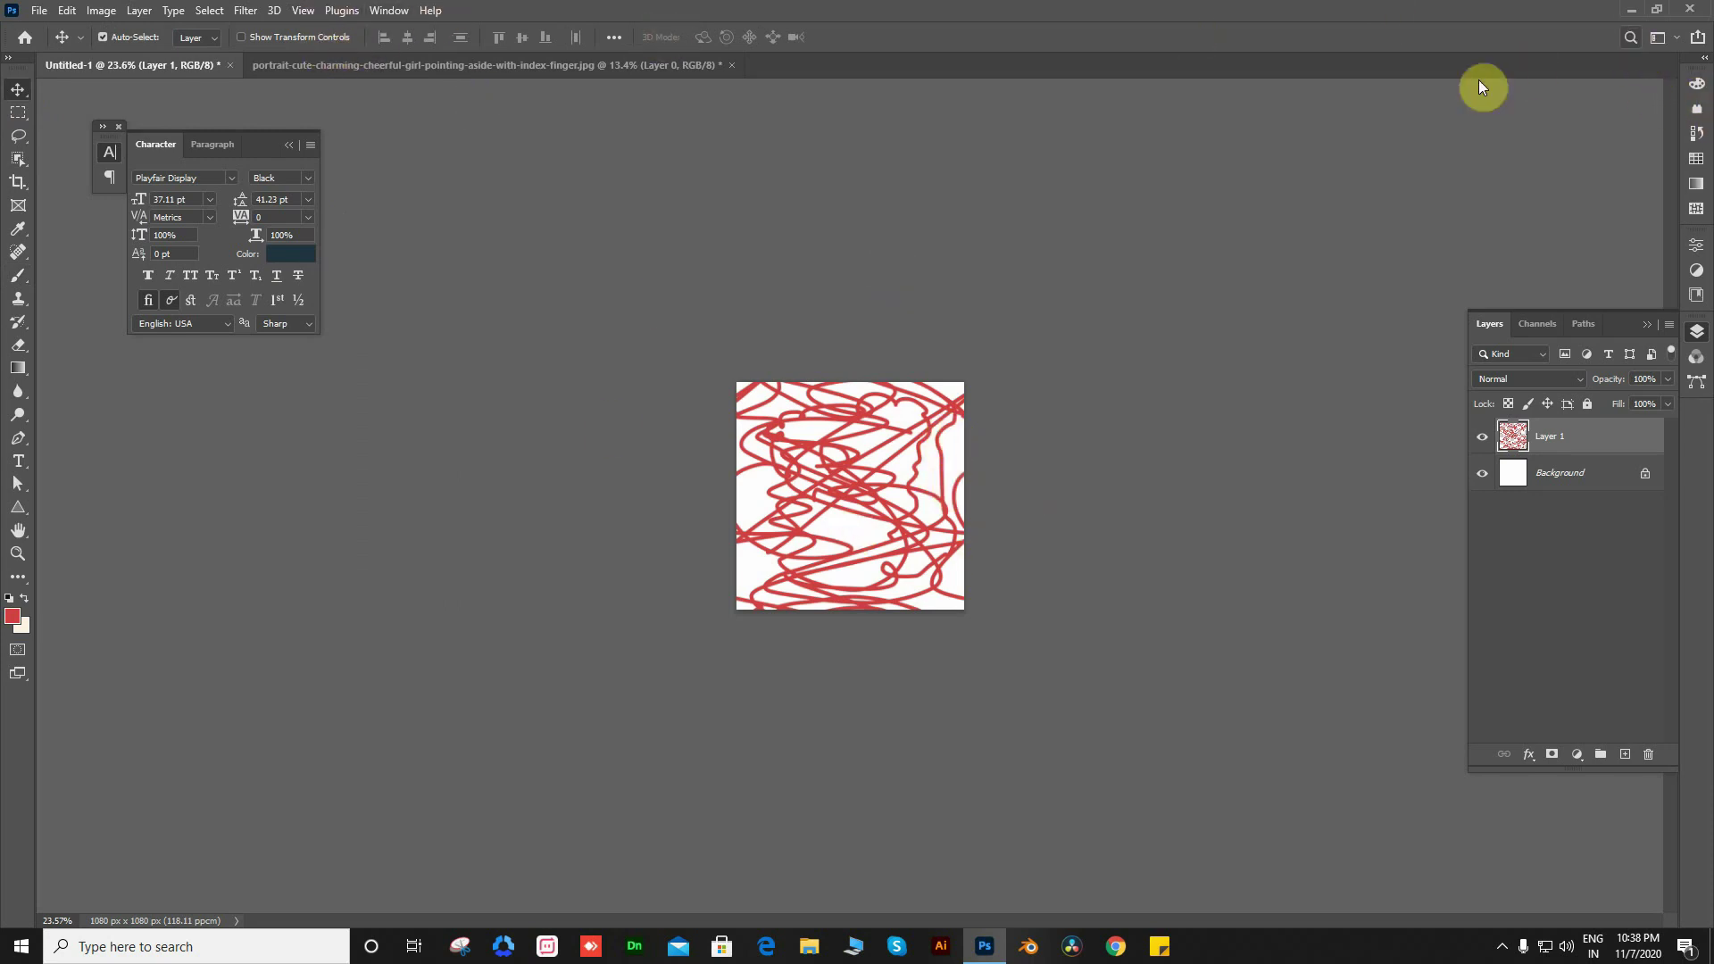
Remove the portrait's yellow background with the Discover panel's Remove background quick action
click(1631, 37)
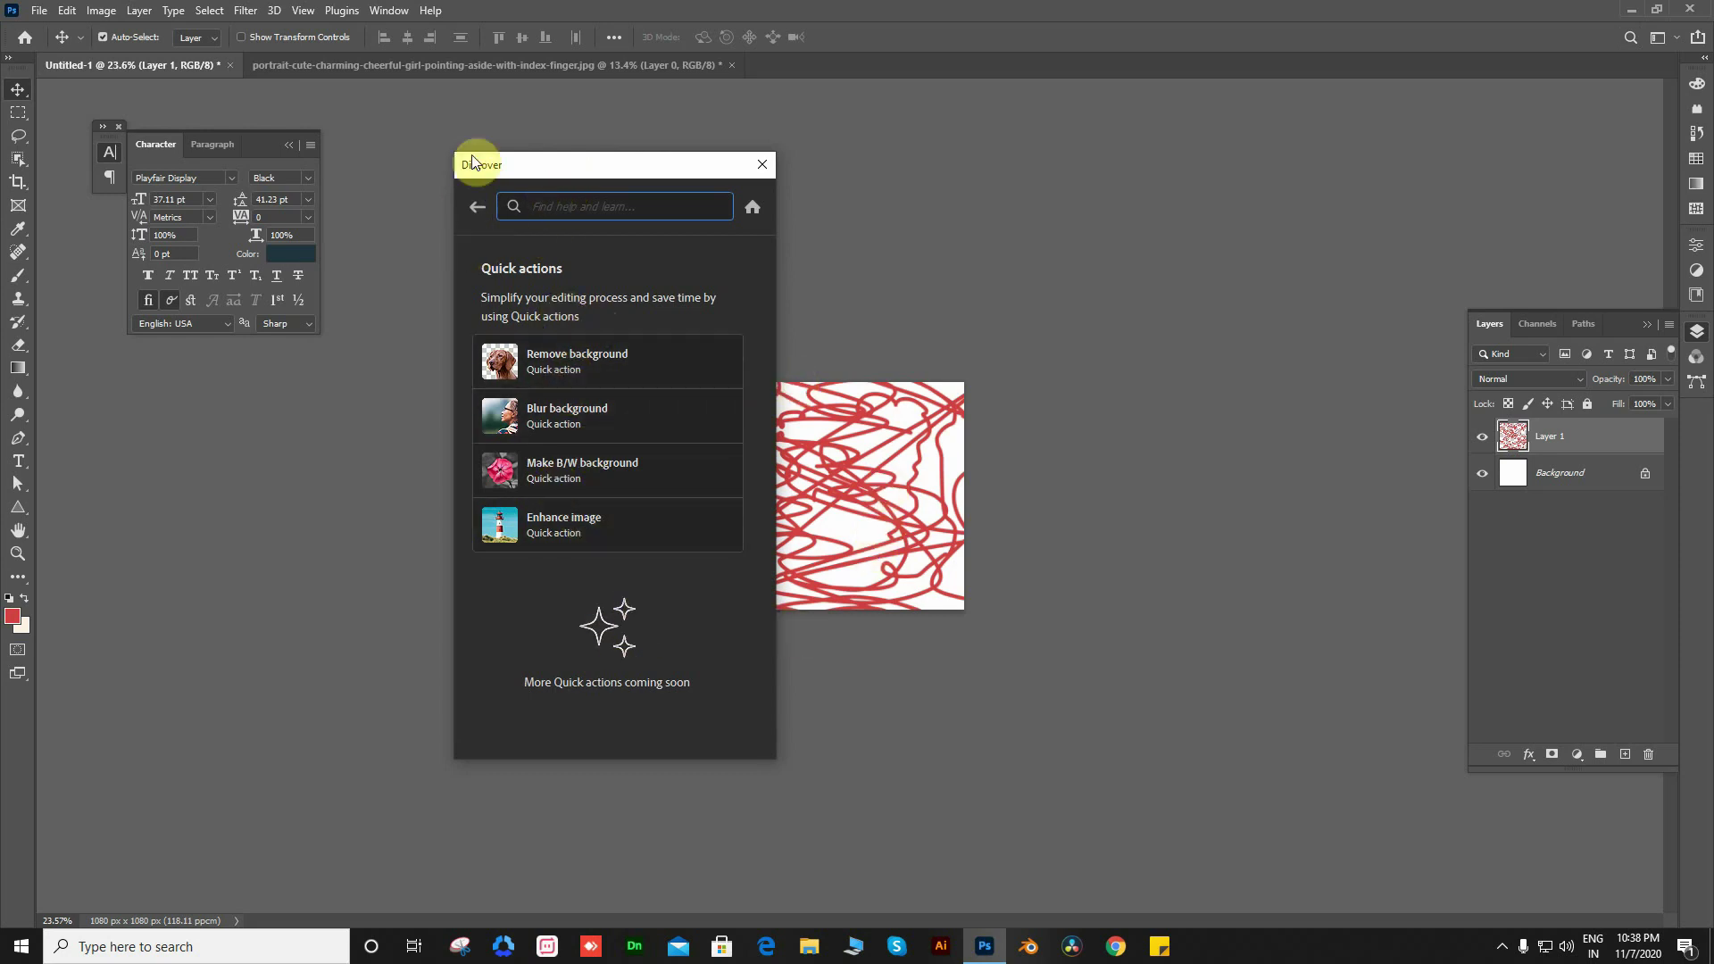
click(495, 66)
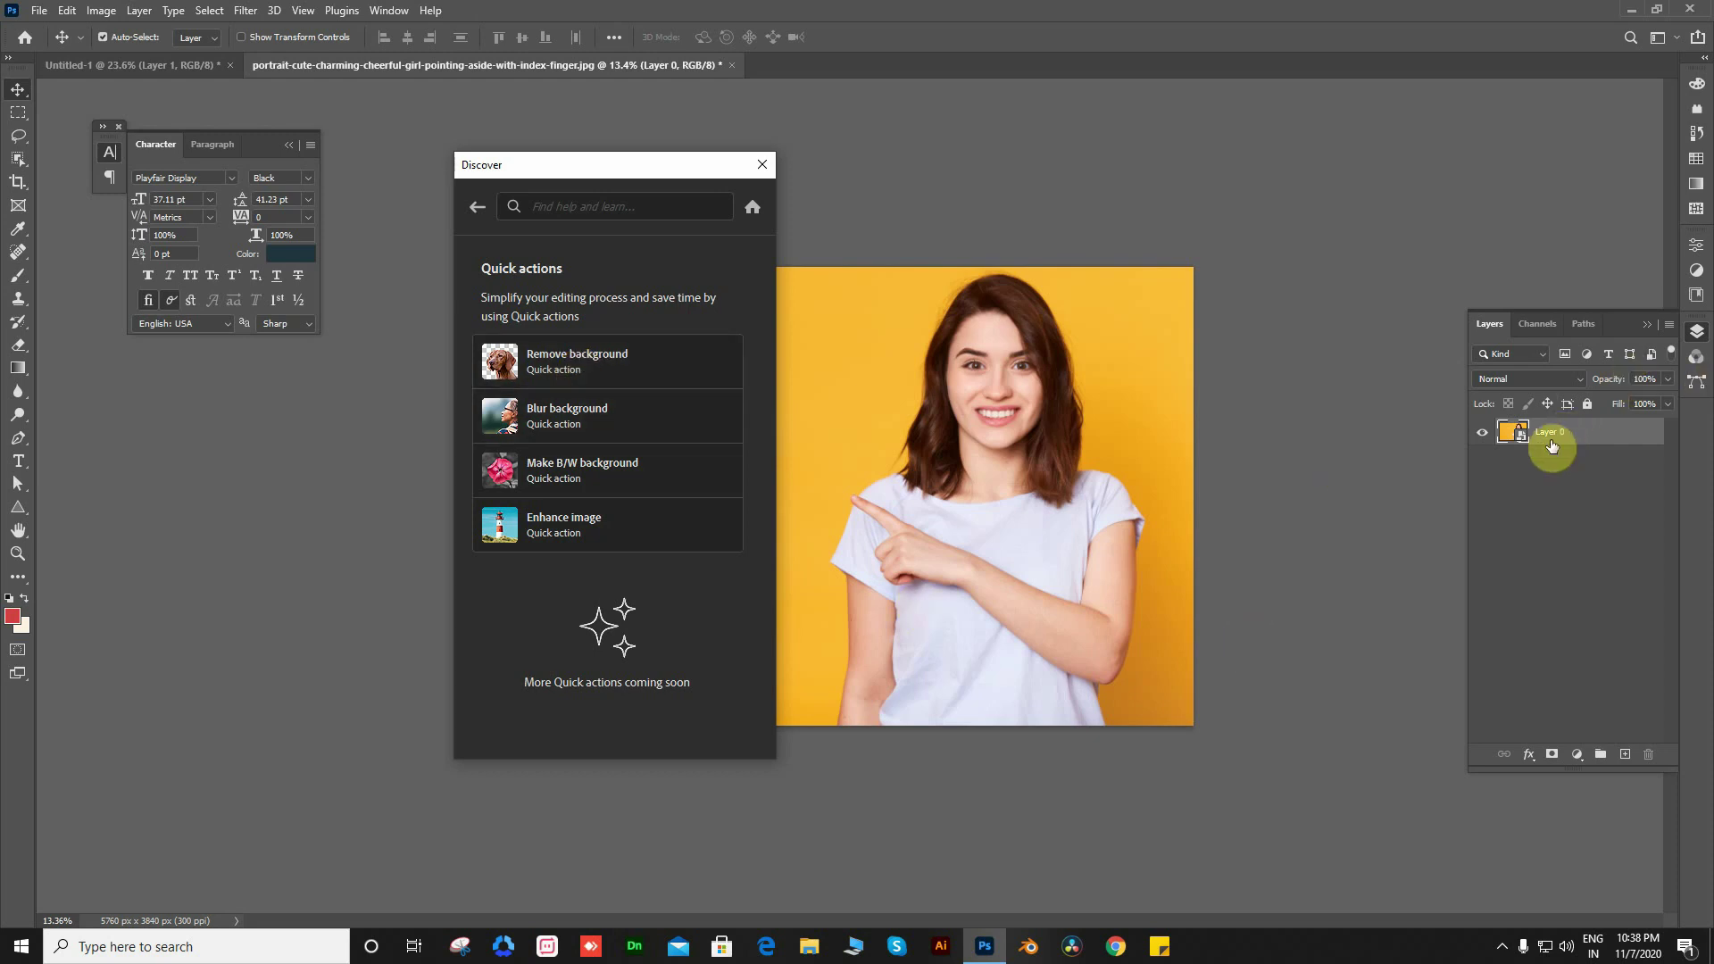
click(614, 369)
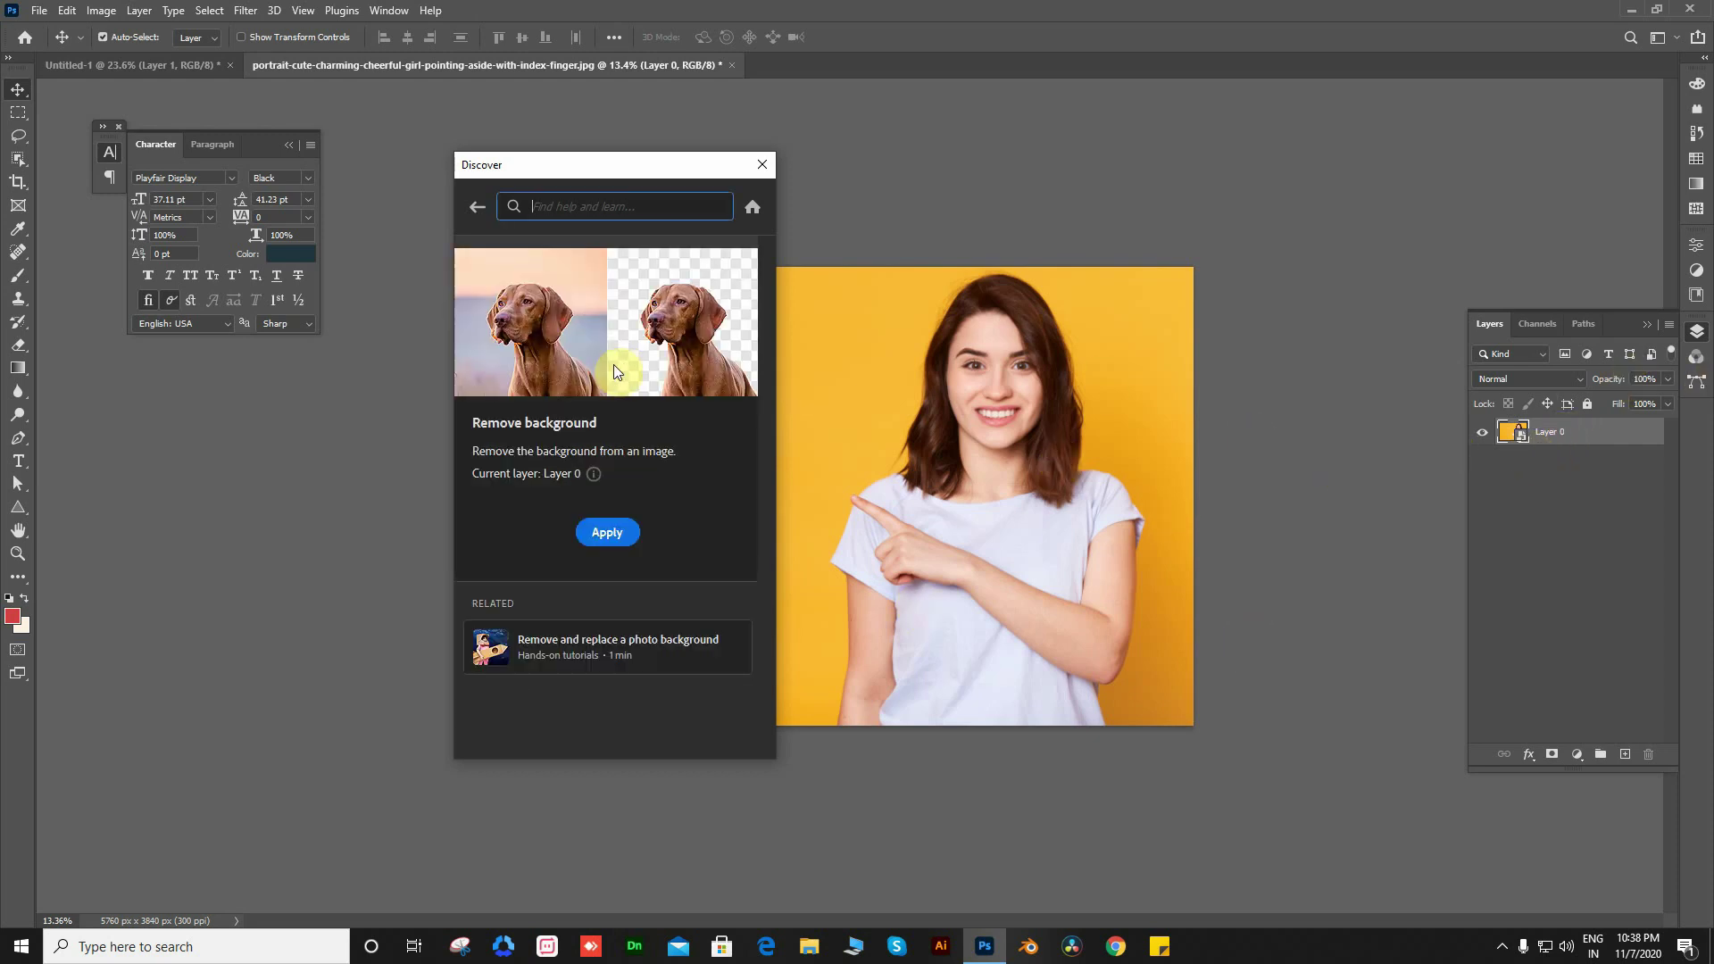
click(615, 541)
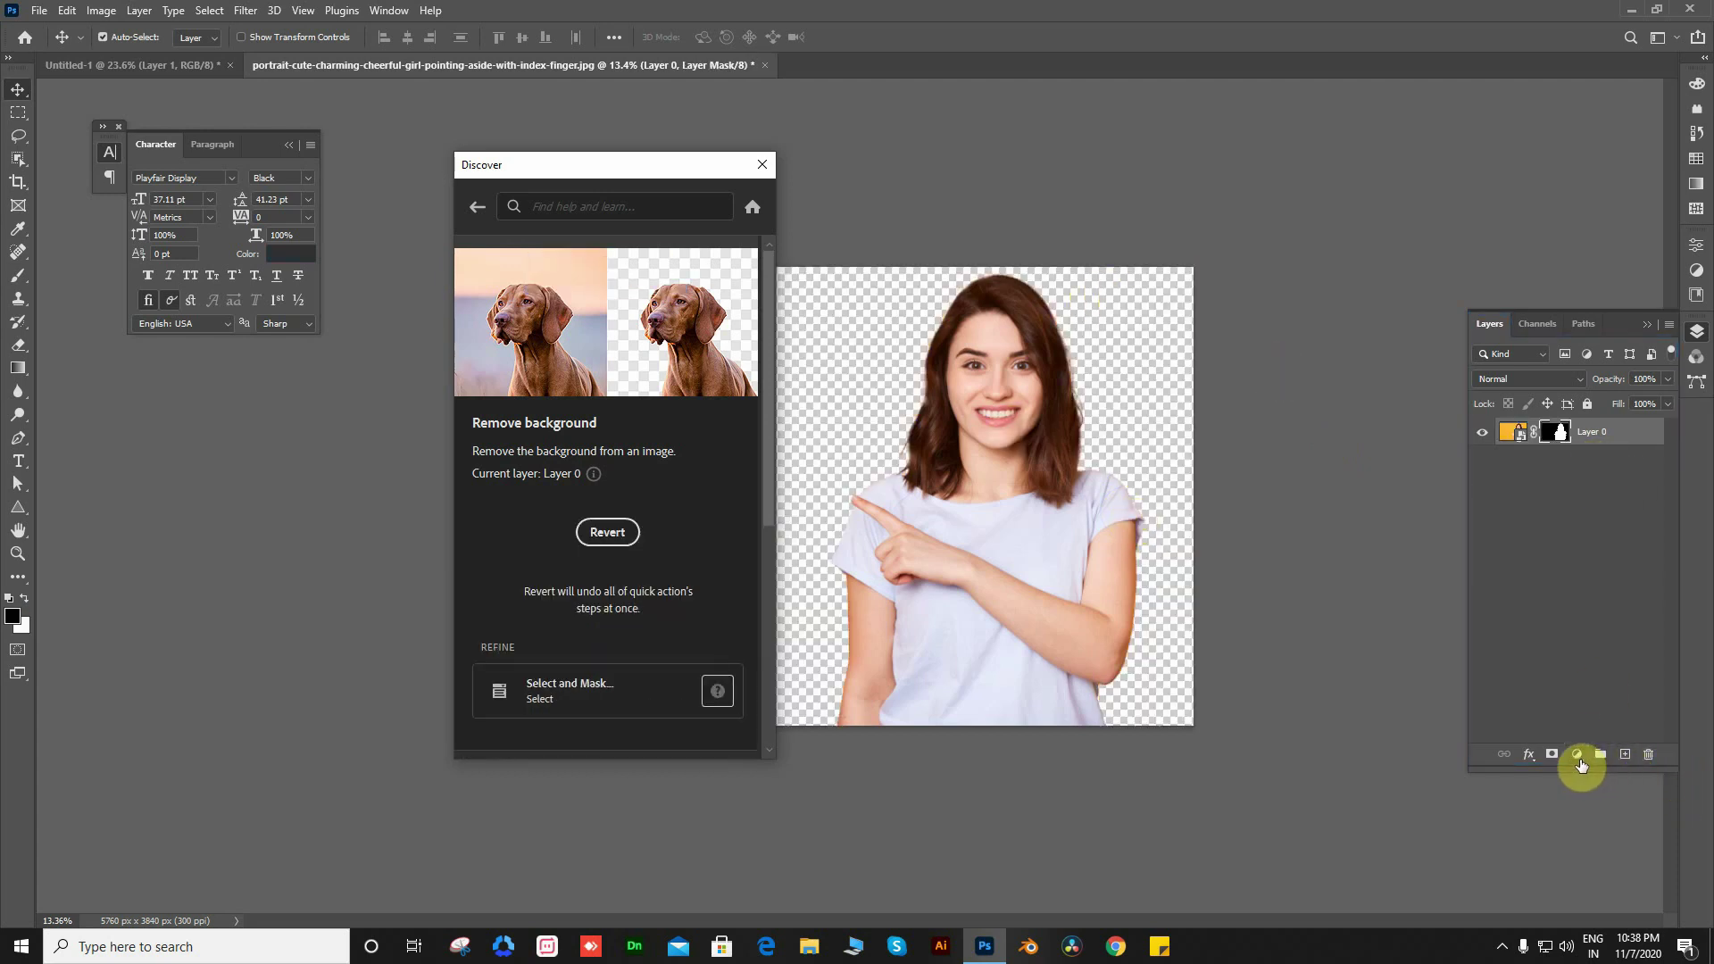
Add a near-black Solid Color fill layer and move it below Layer 0
click(1577, 756)
click(1610, 446)
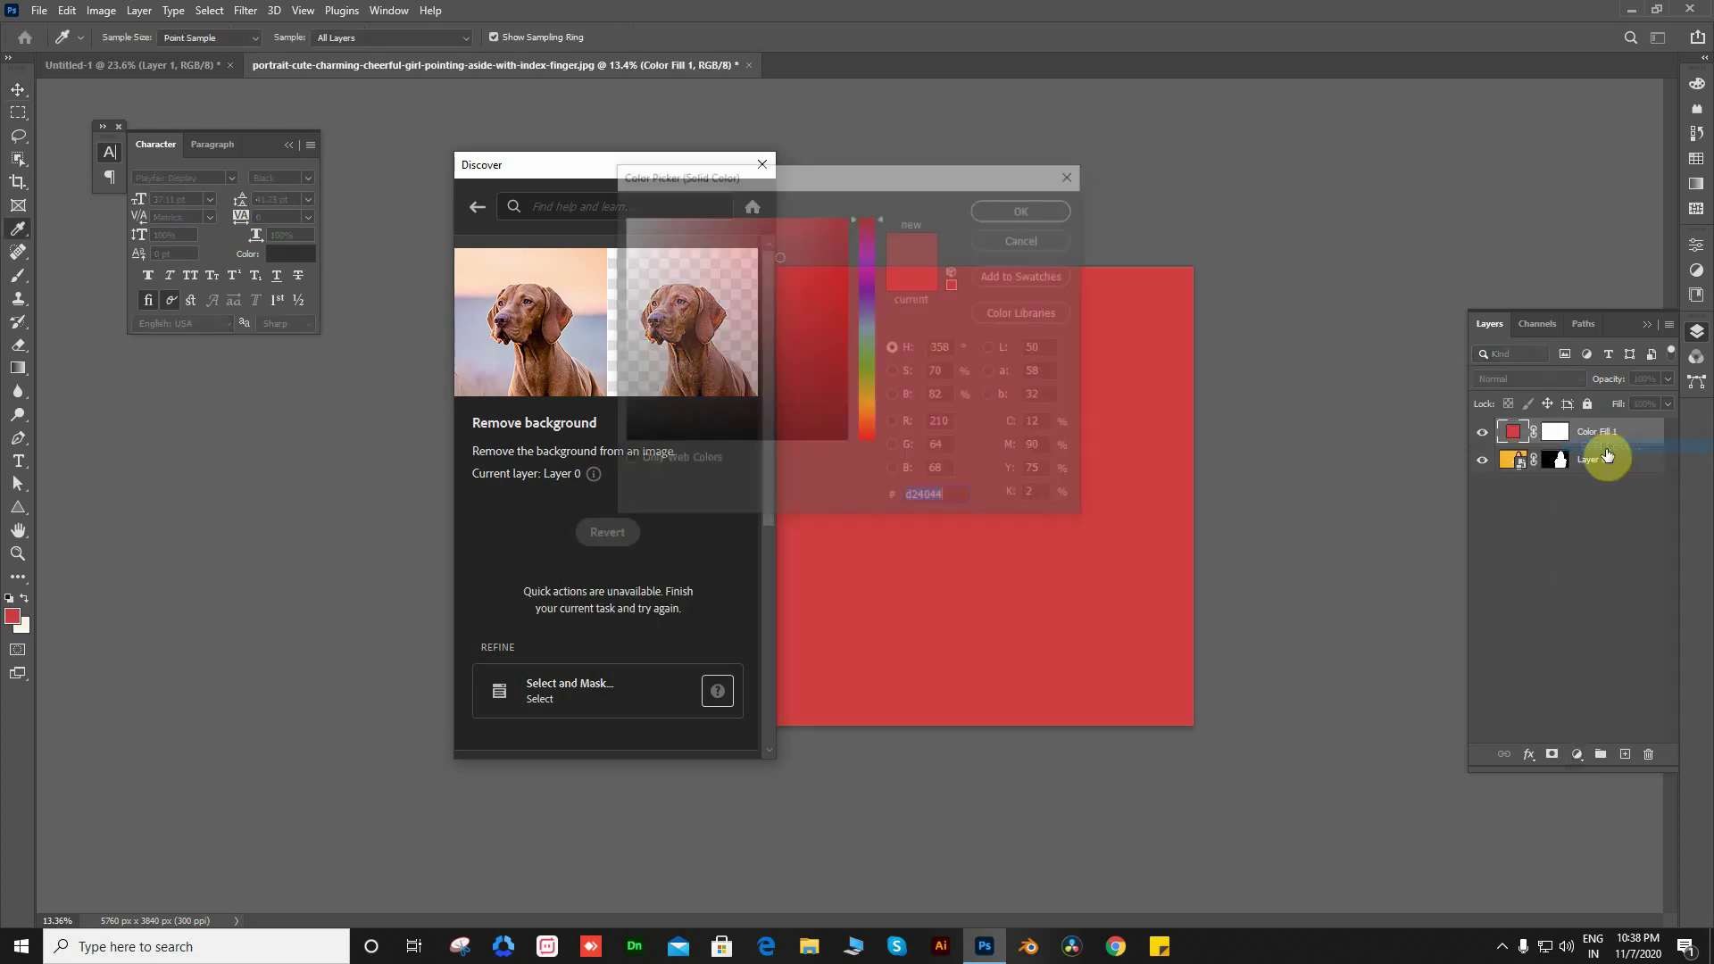
mouse_move(750, 384)
mouse_down()
mouse_move(585, 468)
mouse_move(572, 415)
mouse_up()
click(1024, 210)
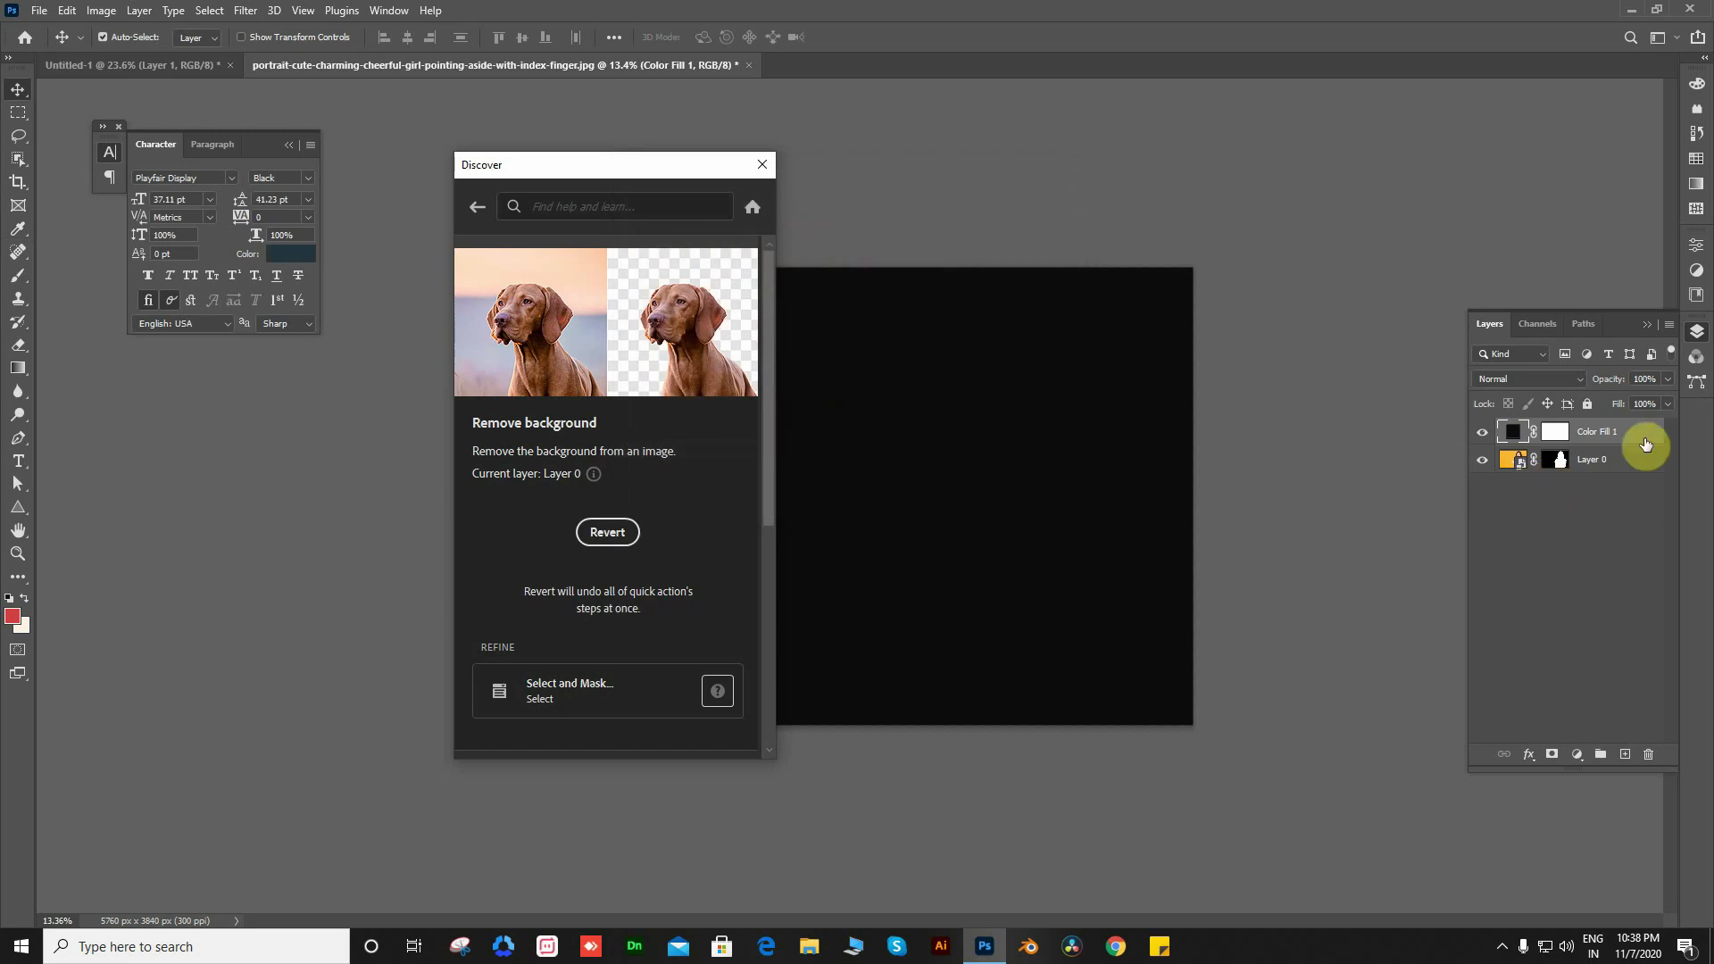
drag(1607, 436, 1610, 484)
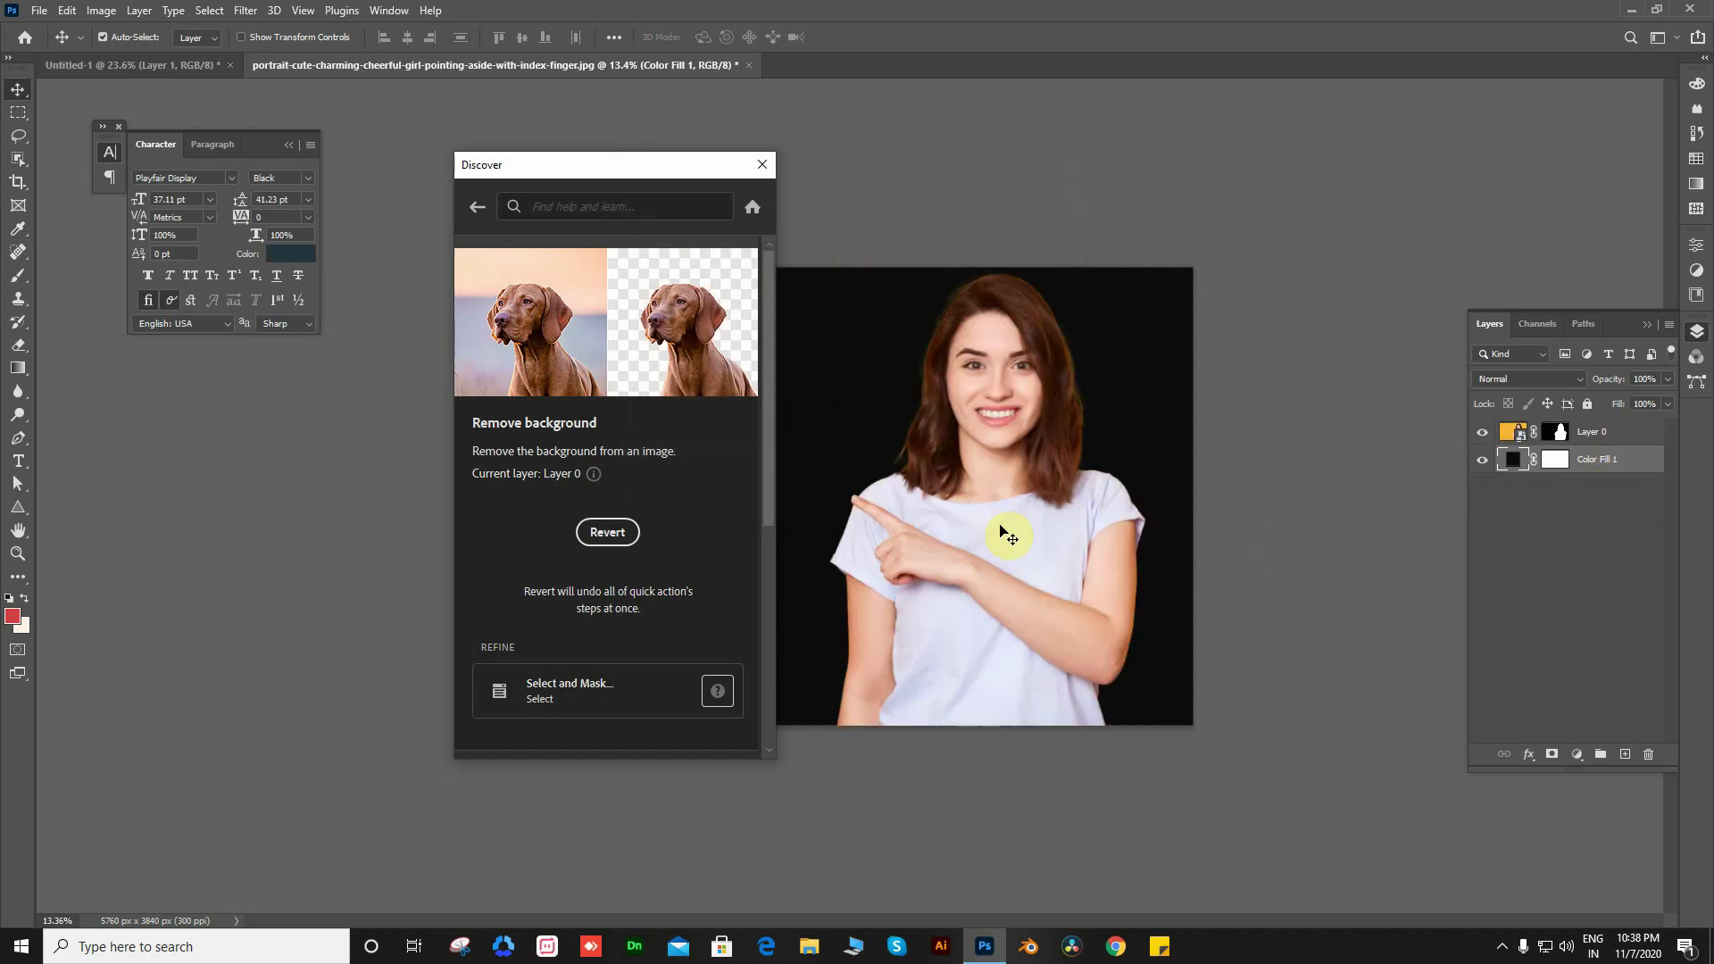
Zoom and pan around the portrait to inspect the cut-out edges against black
scroll(1034, 385, up, 5)
scroll(1206, 393, up, 2)
drag(1224, 394, 994, 650)
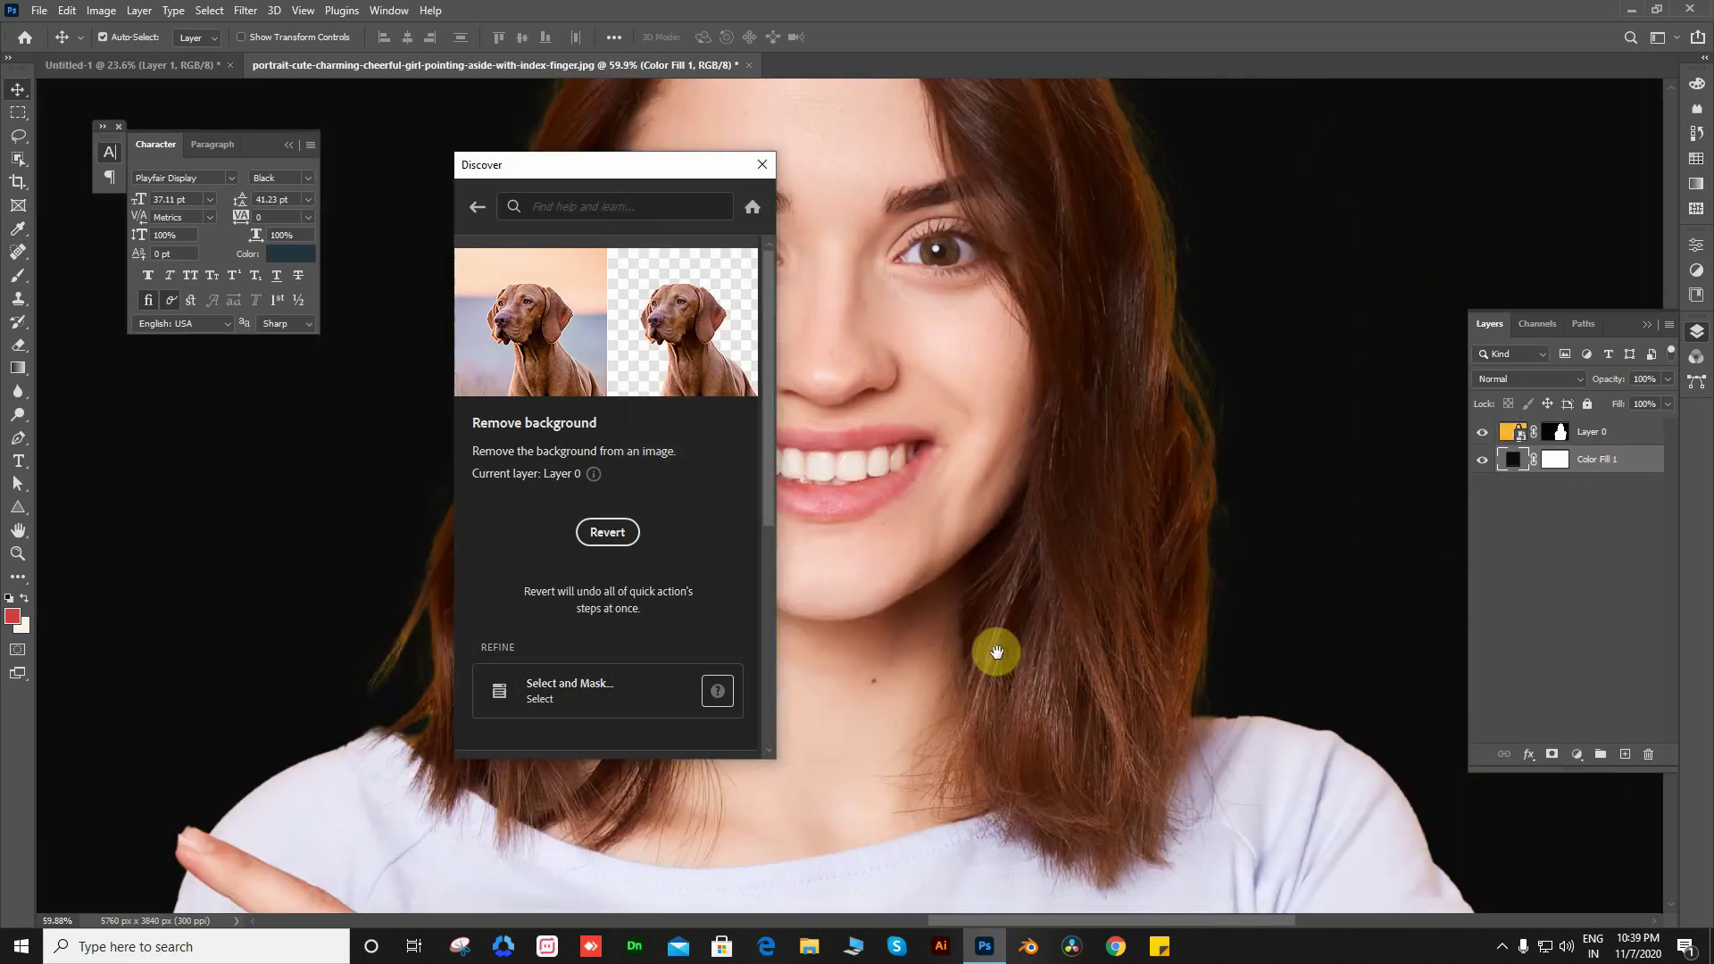
scroll(1083, 528, left, 5)
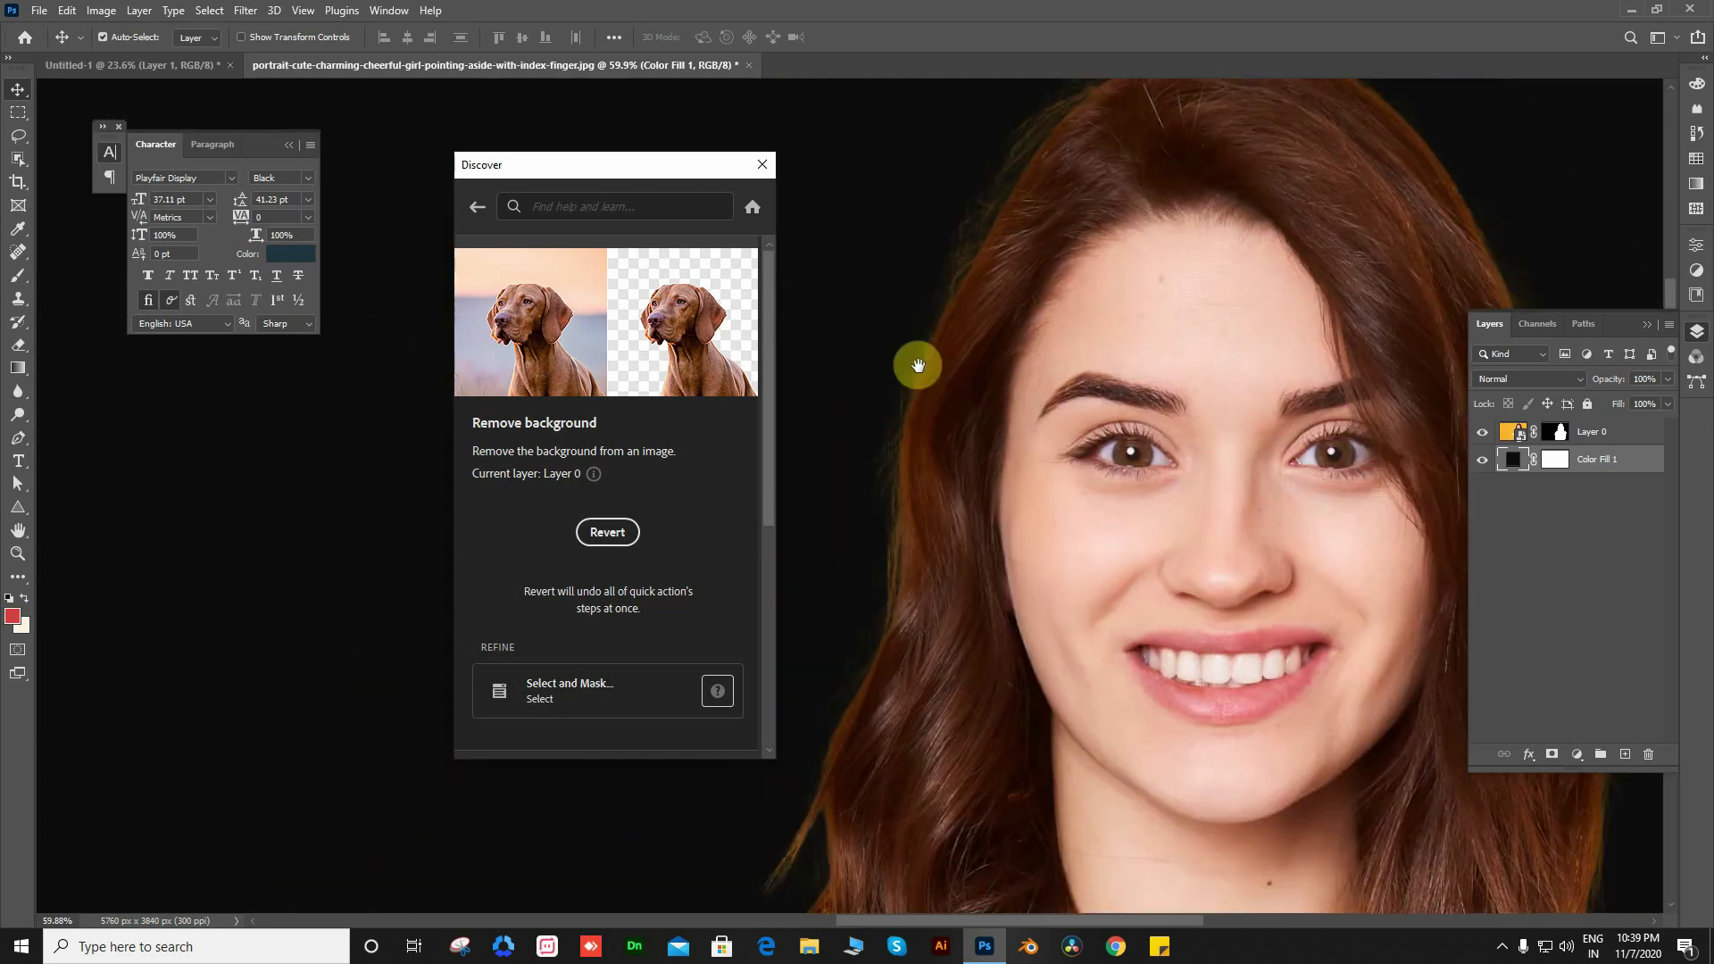
scroll(982, 427, down, 5)
scroll(917, 604, down, 2)
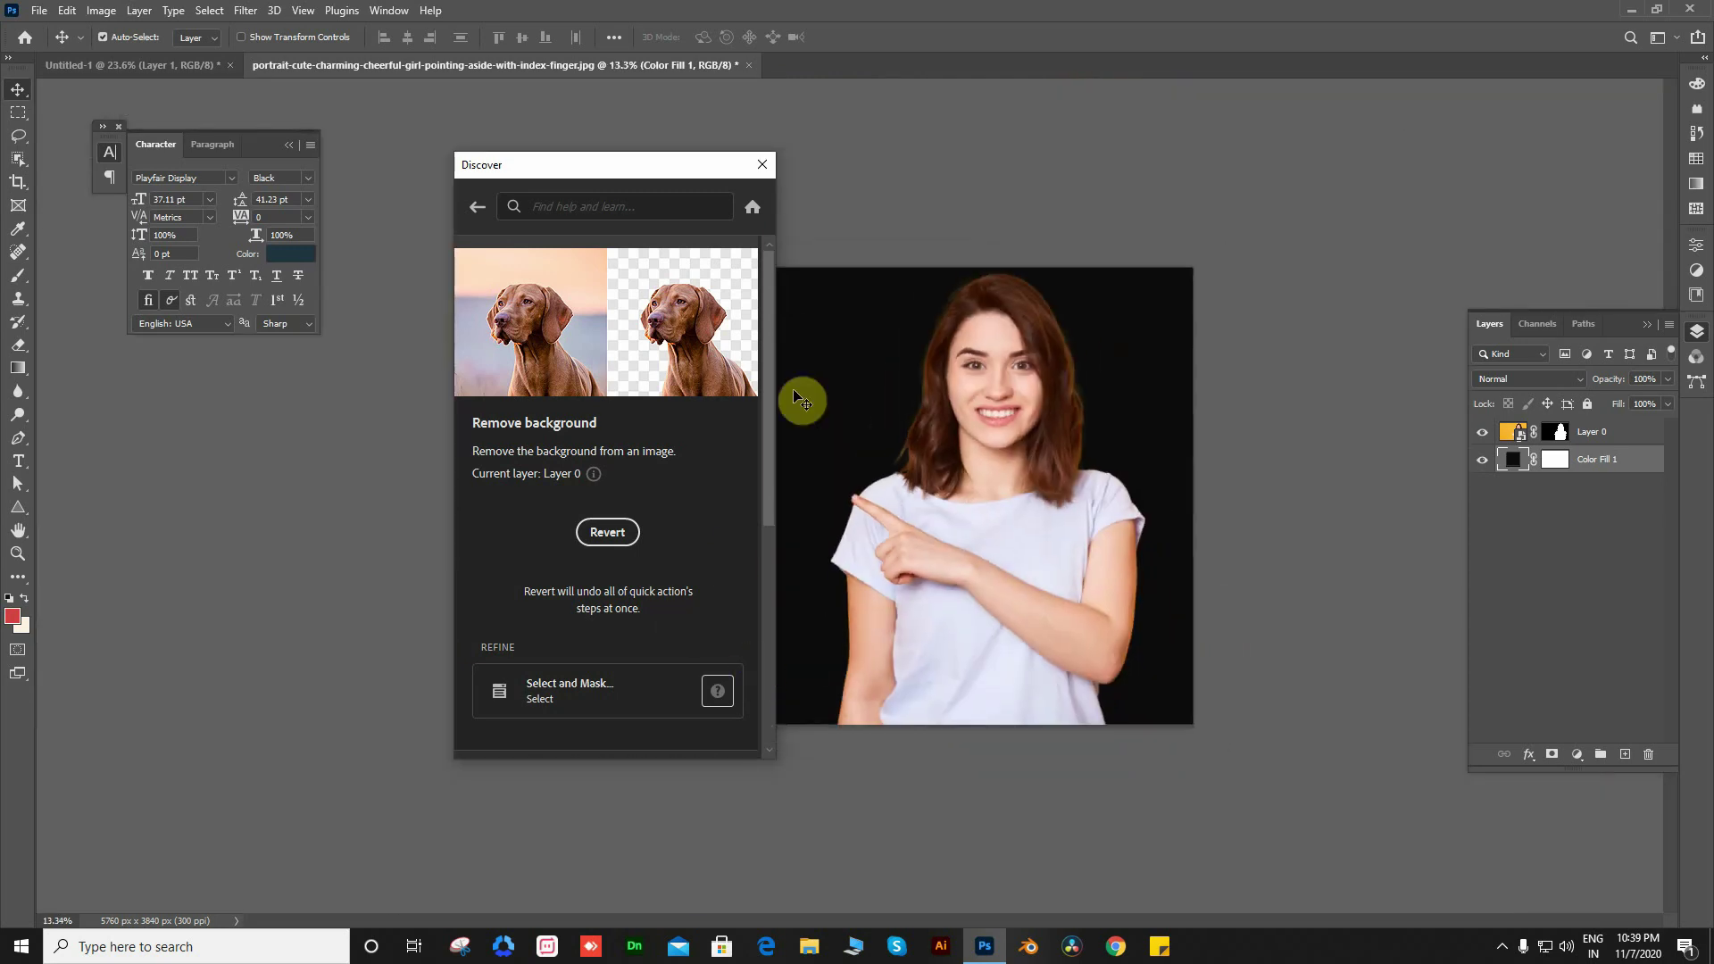
Preview Blur background, then apply the Make B/W background quick action to the portrait
click(478, 210)
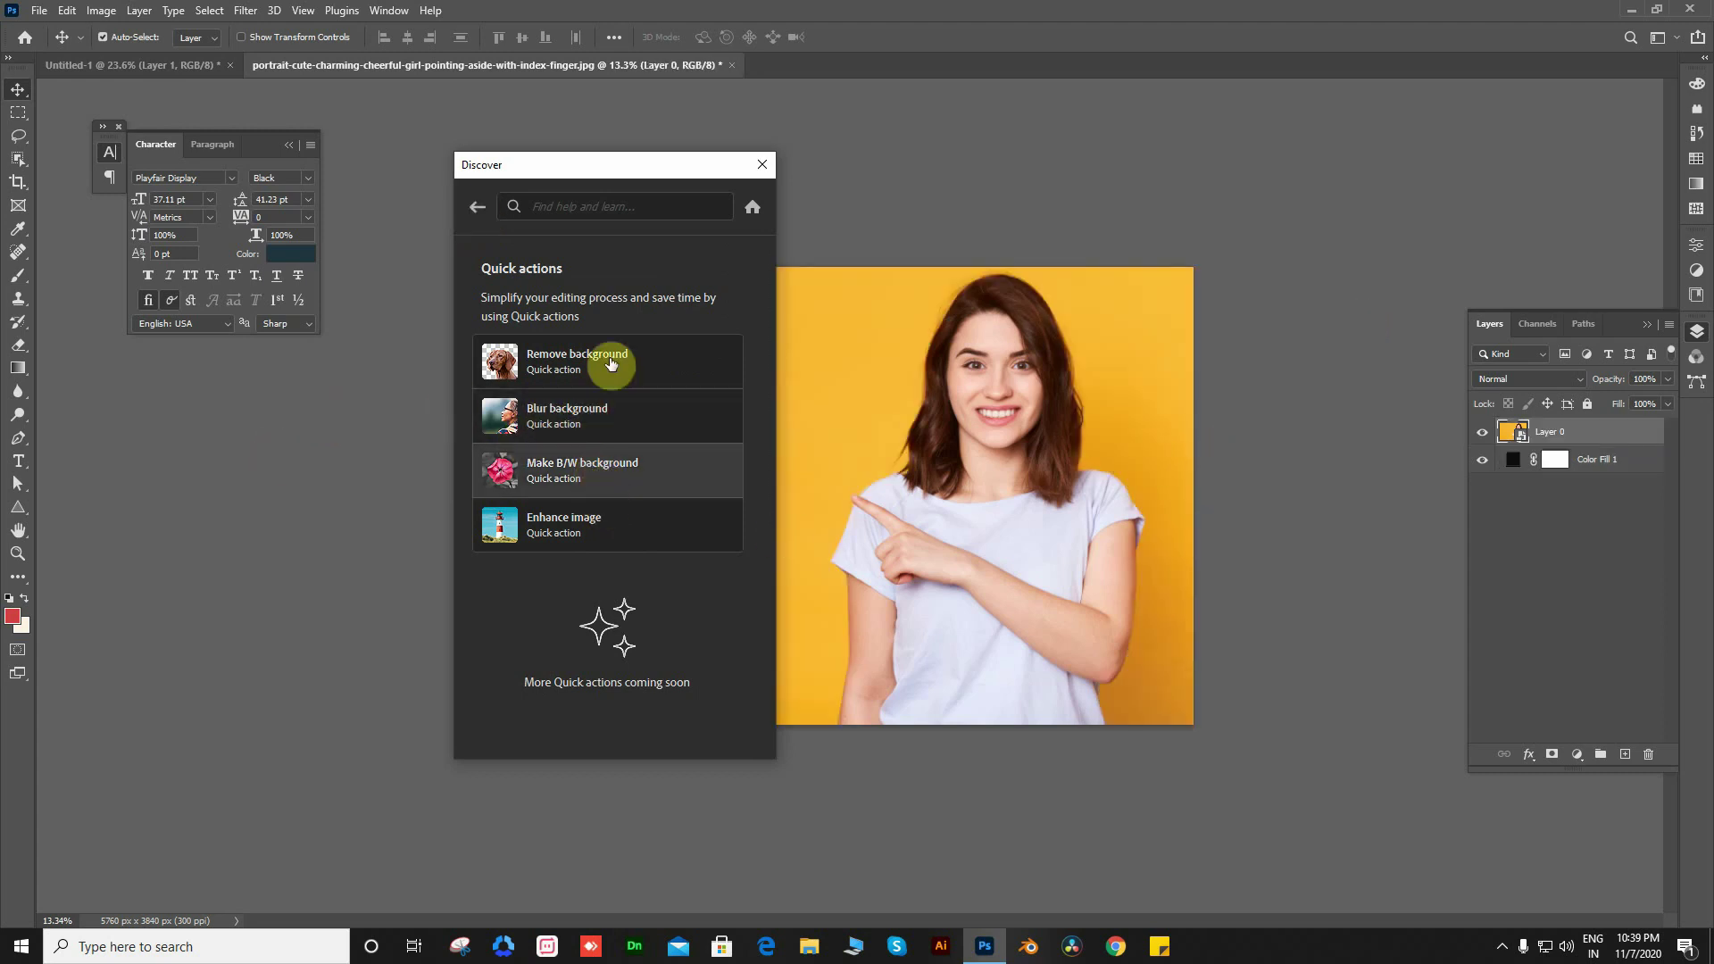
click(586, 423)
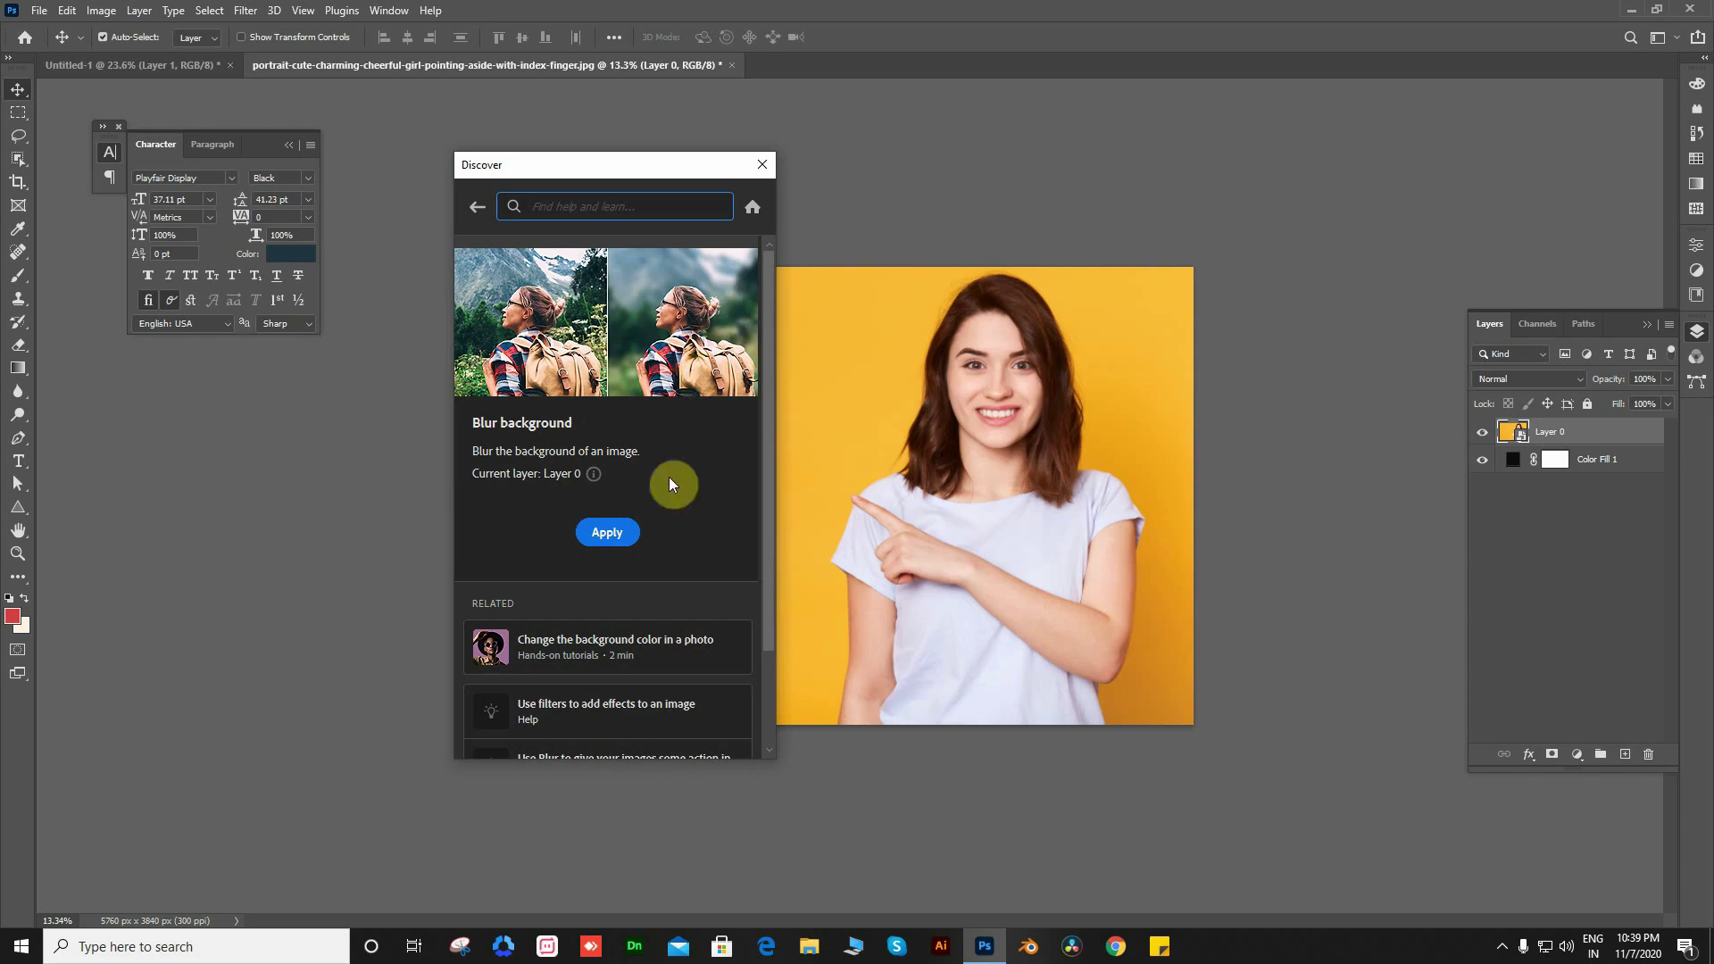
click(478, 207)
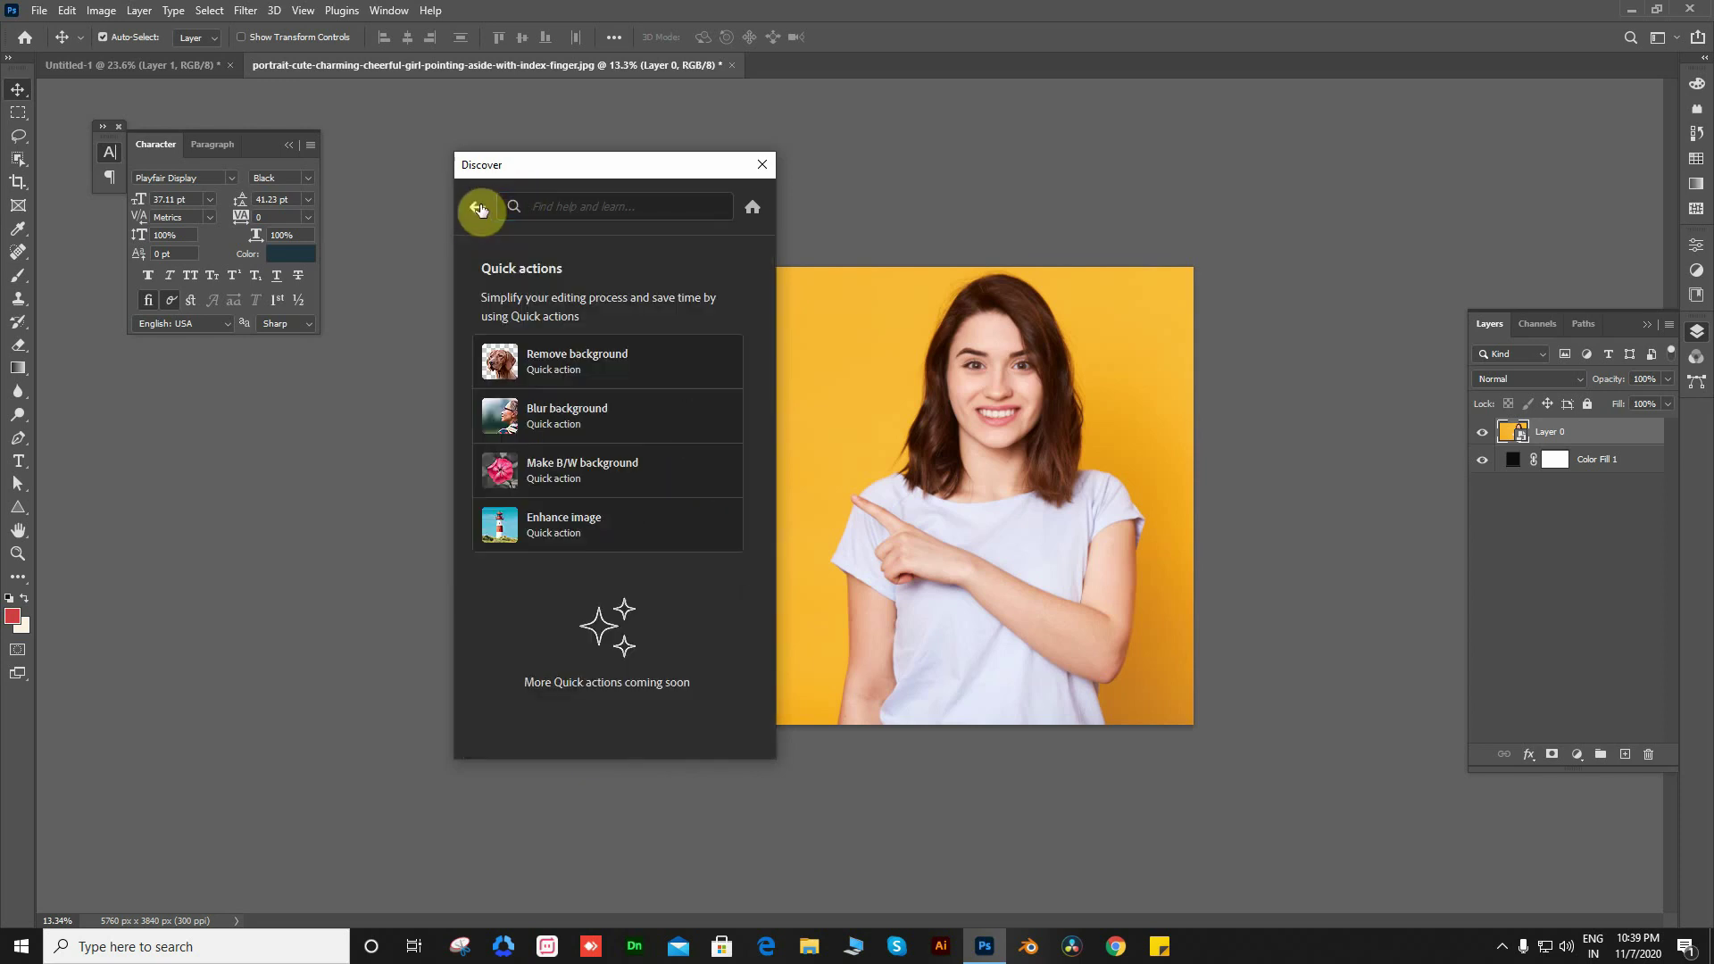
click(597, 466)
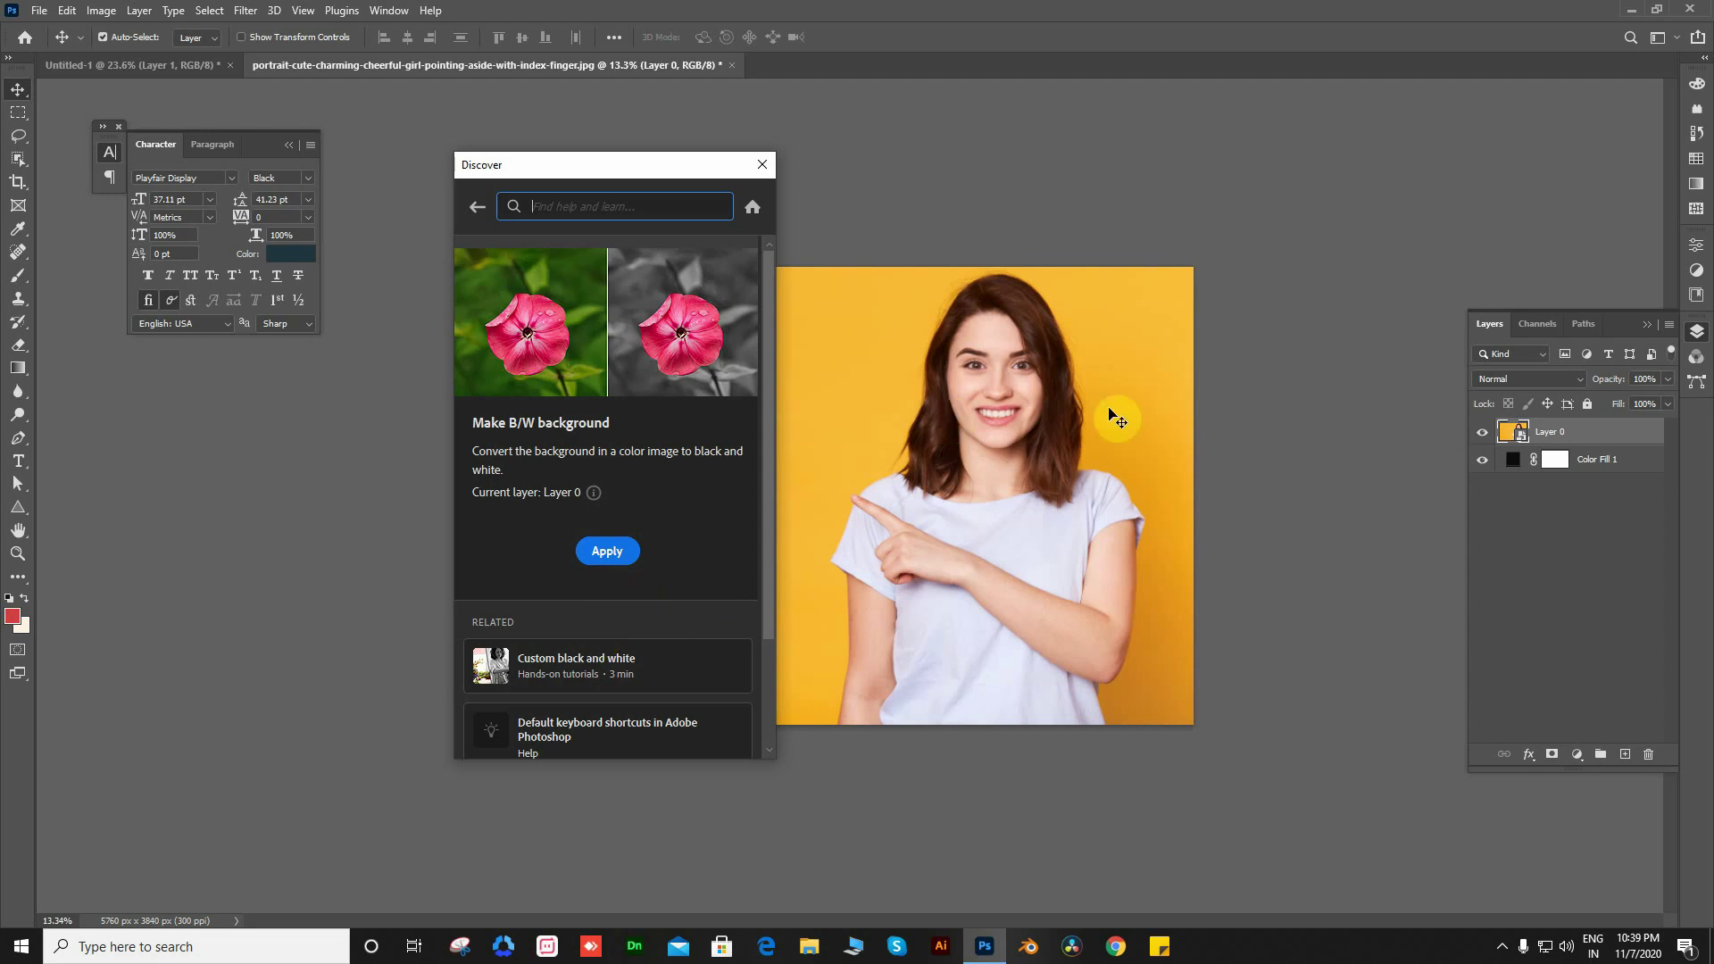
click(616, 553)
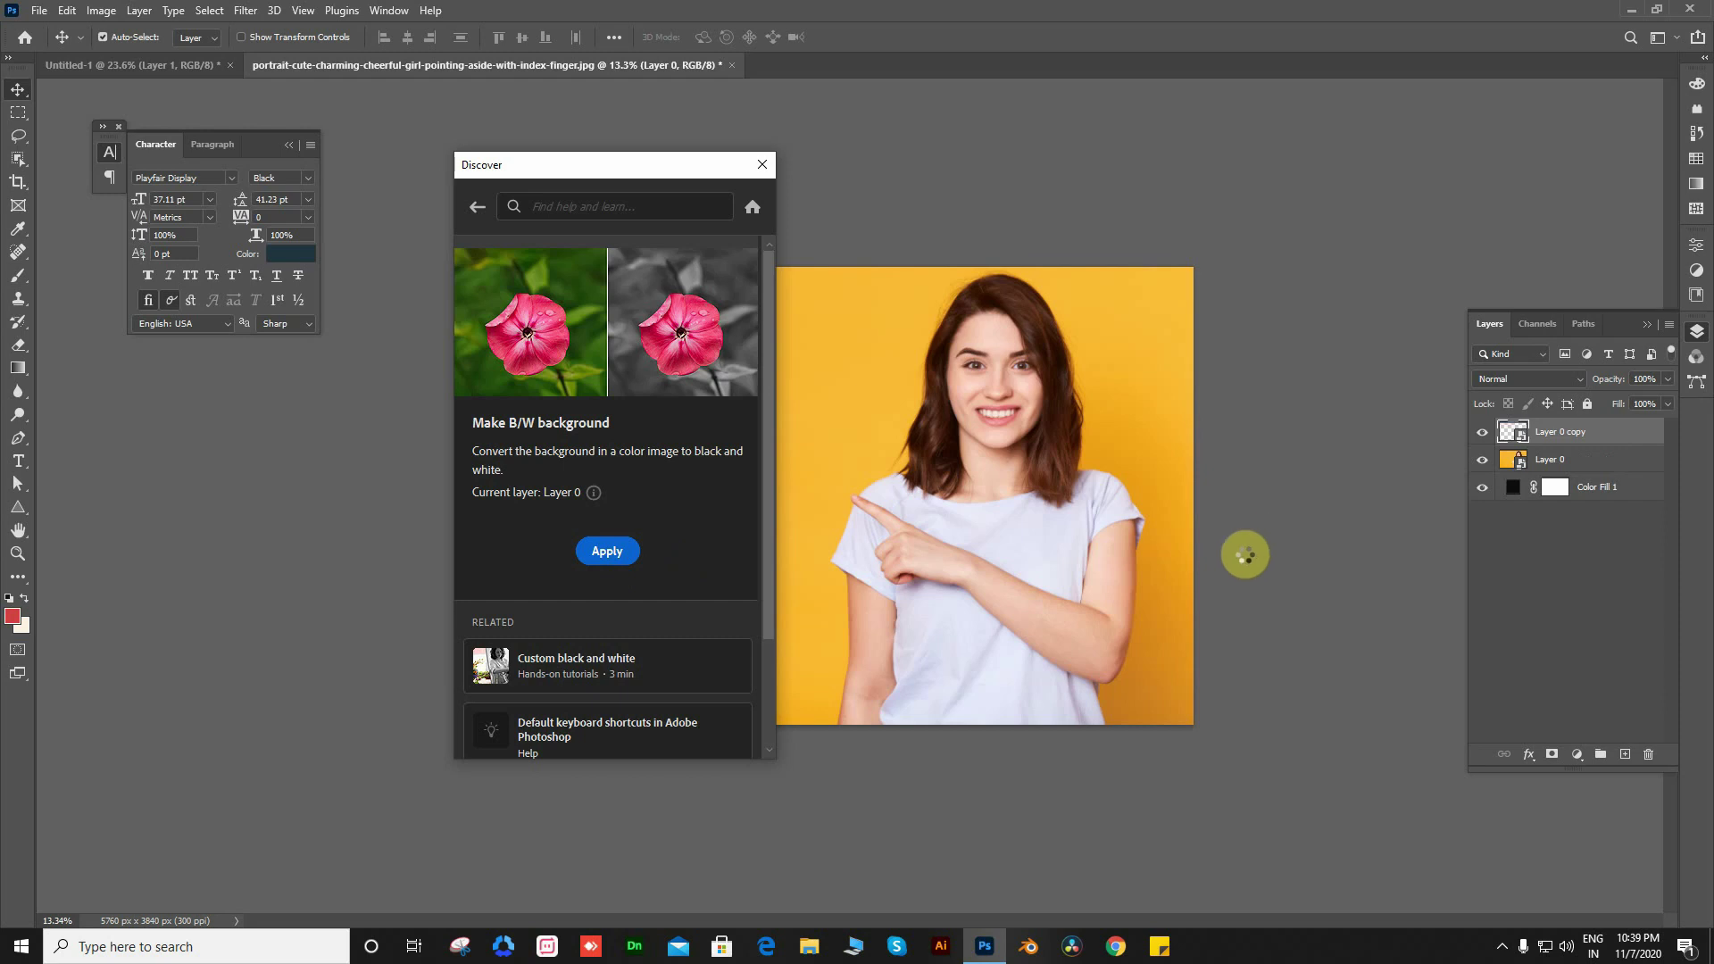